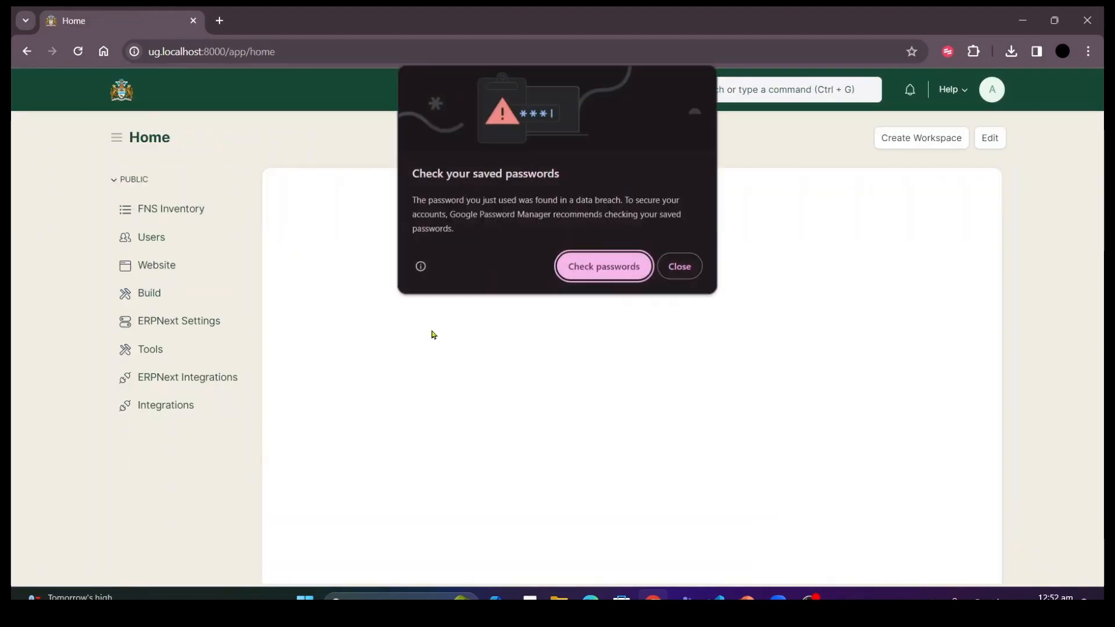
Dismiss the saved-password warning and open the FNS Inventory workspace.
left_click(680, 266)
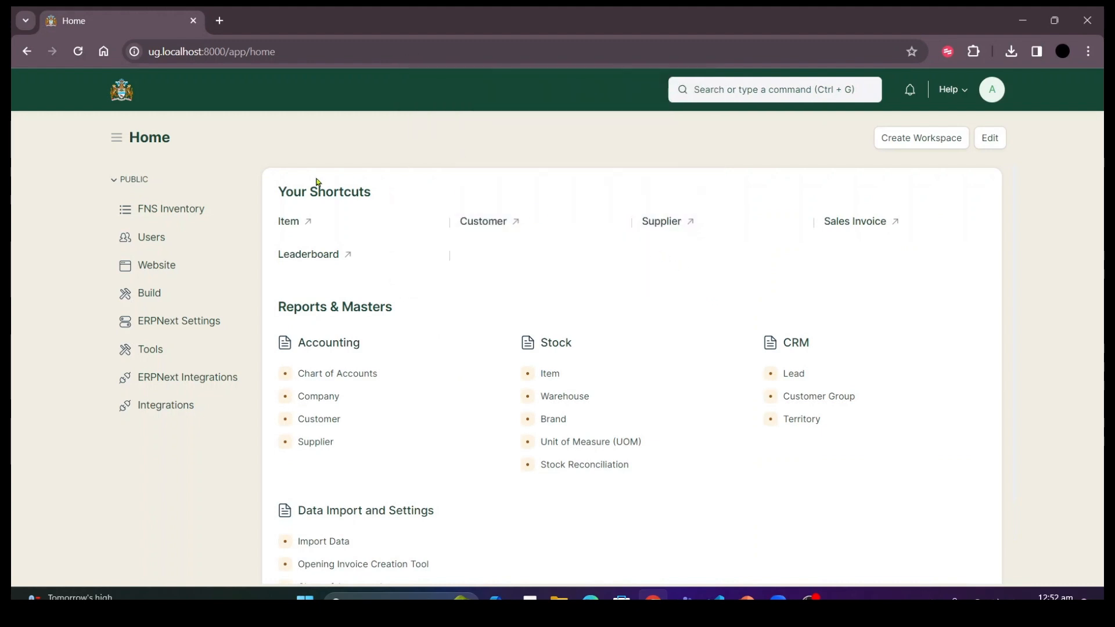
left_click(187, 216)
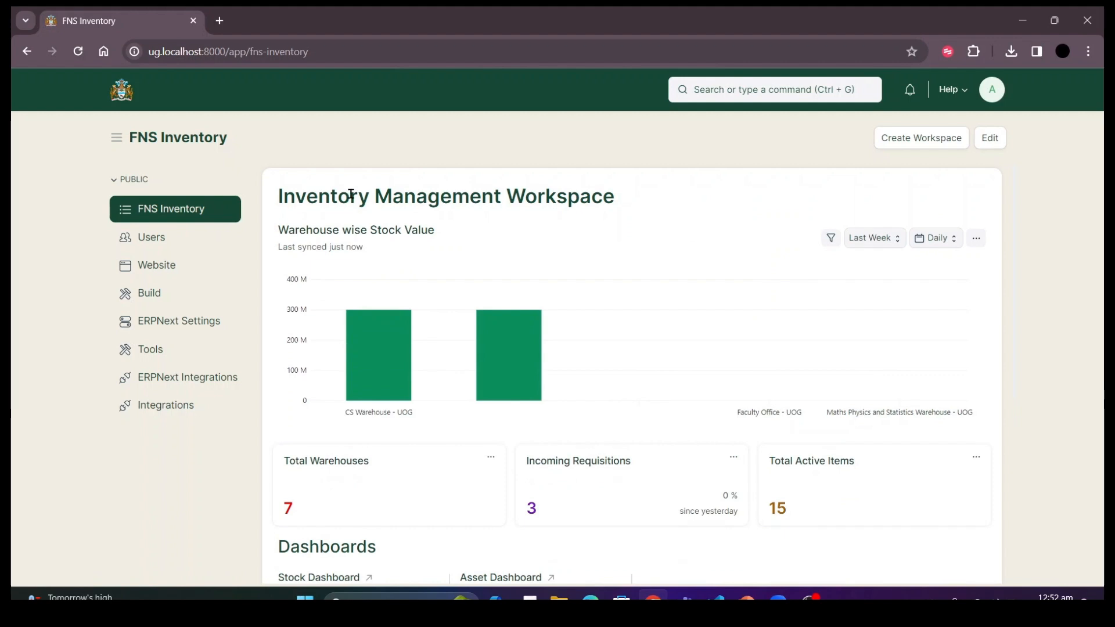
mouse_move(777, 357)
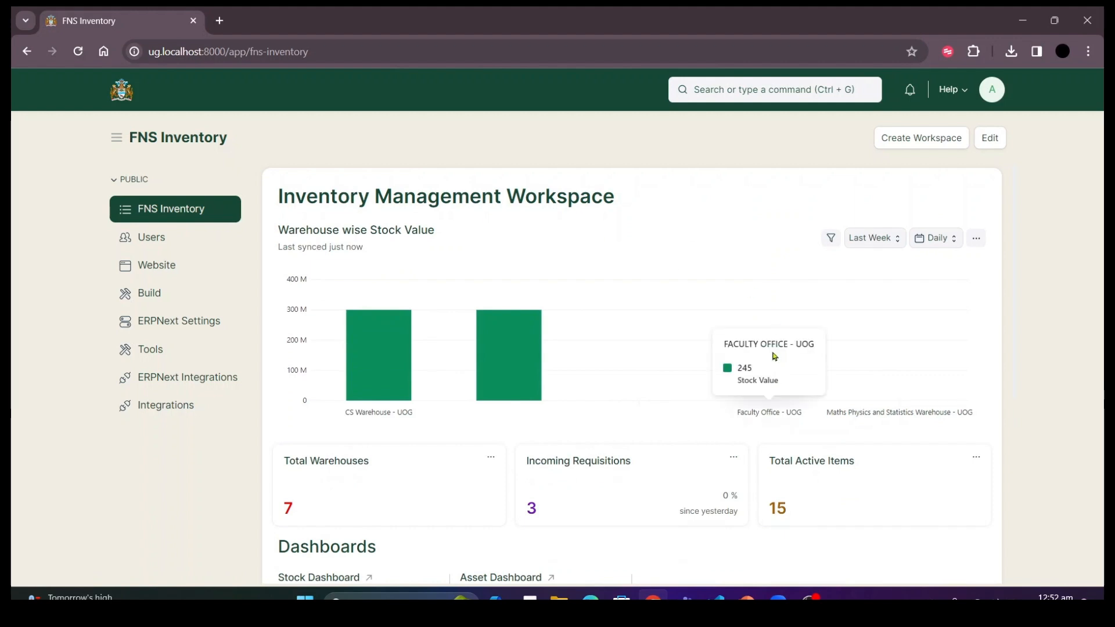
left_click(701, 81)
type("p")
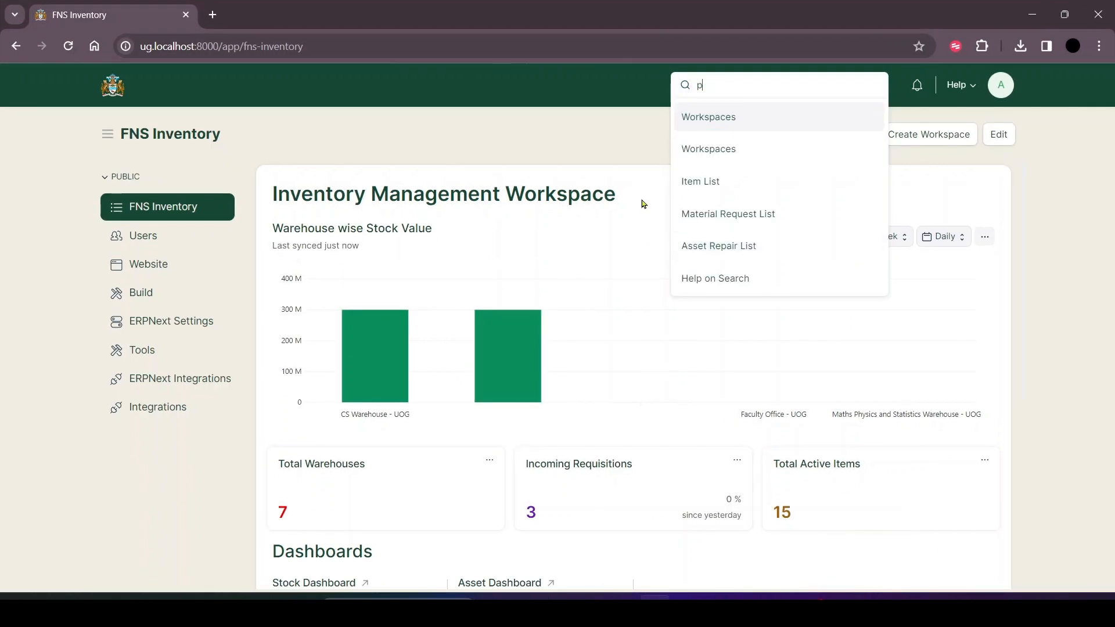
left_click_drag(707, 83, 684, 90)
key("BackSpace")
left_click(590, 122)
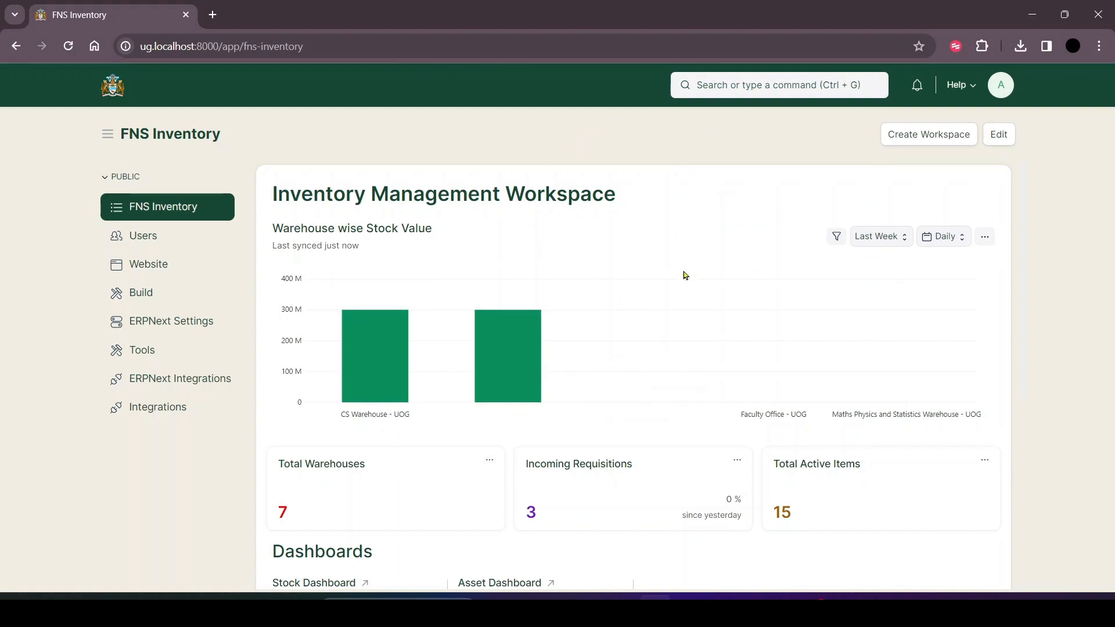
Open the Stock Dashboard and review its stock value, purchase receipt, delivery, oldest items and item shortage charts.
mouse_move(521, 365)
scroll(511, 355, "down", 3)
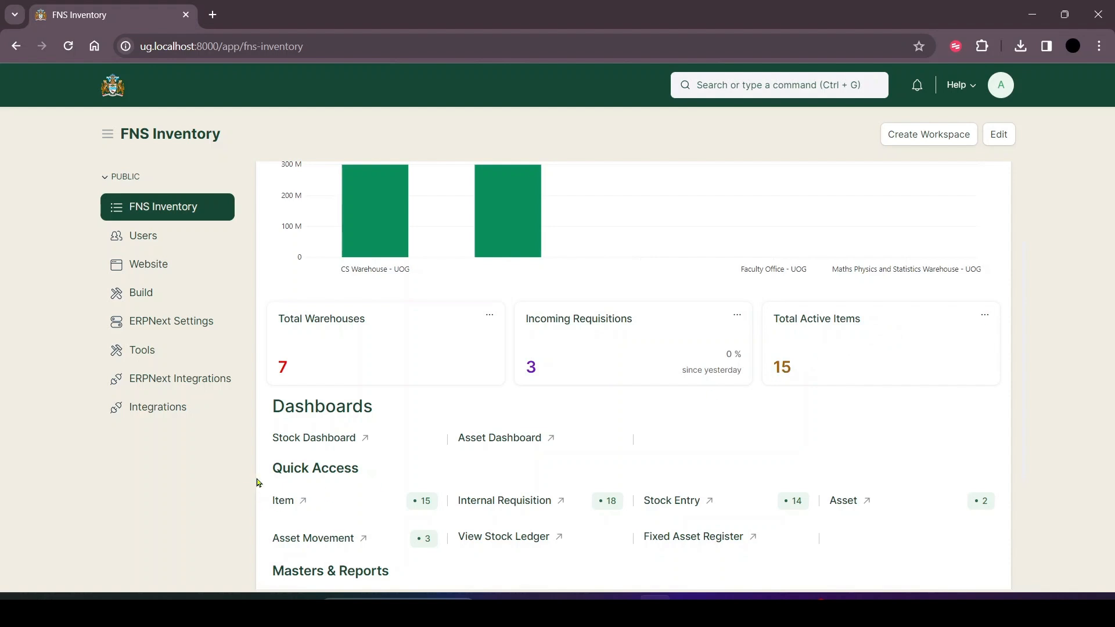
left_click(333, 438)
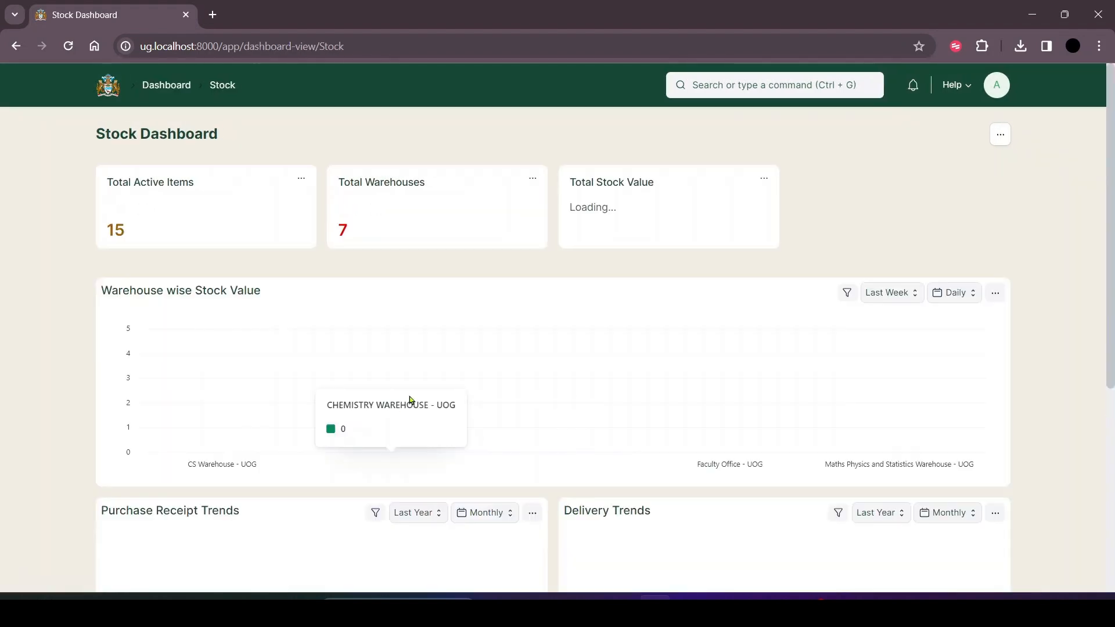
scroll(497, 314, "down", 2)
scroll(498, 314, "down", 2)
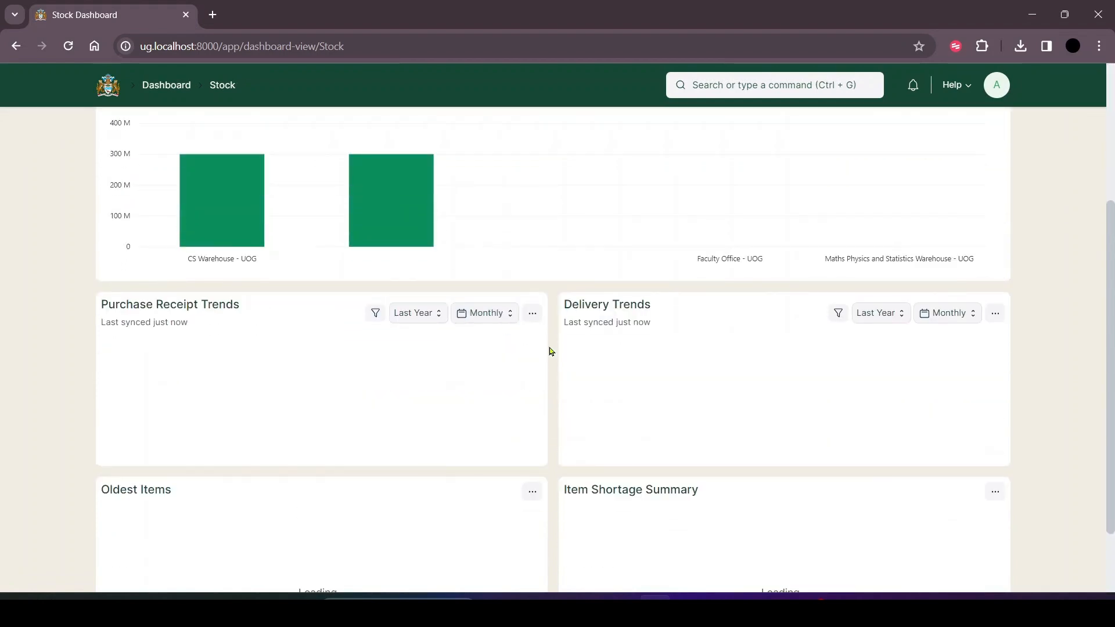
scroll(551, 351, "down", 2)
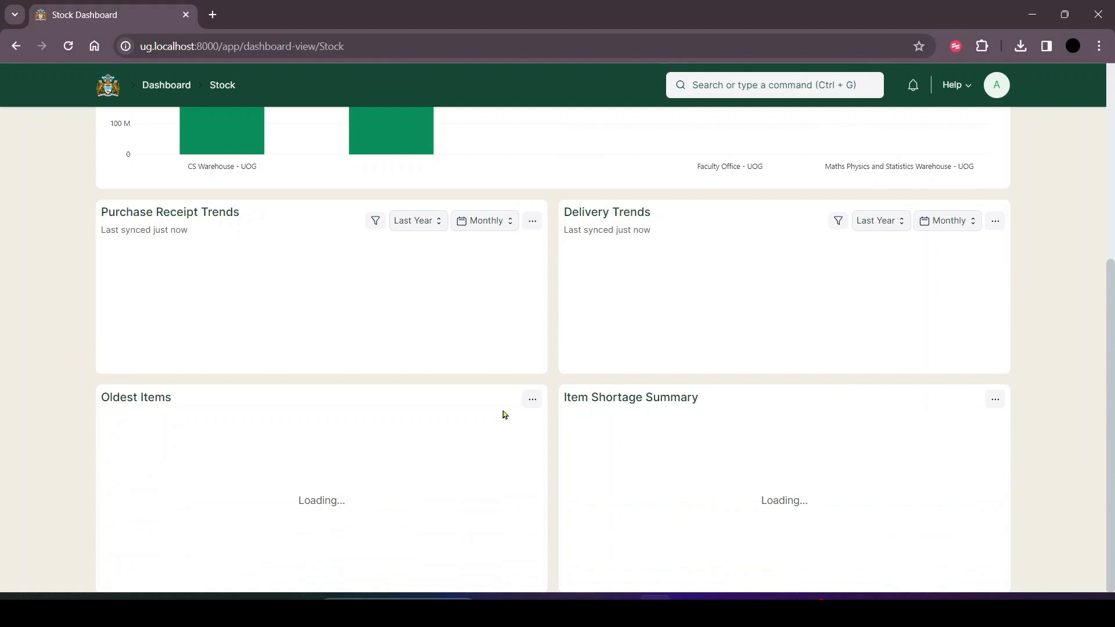
Open the Asset Dashboard from the FNS Inventory workspace, review its asset value charts and return to the workspace.
left_click(24, 46)
left_click(500, 439)
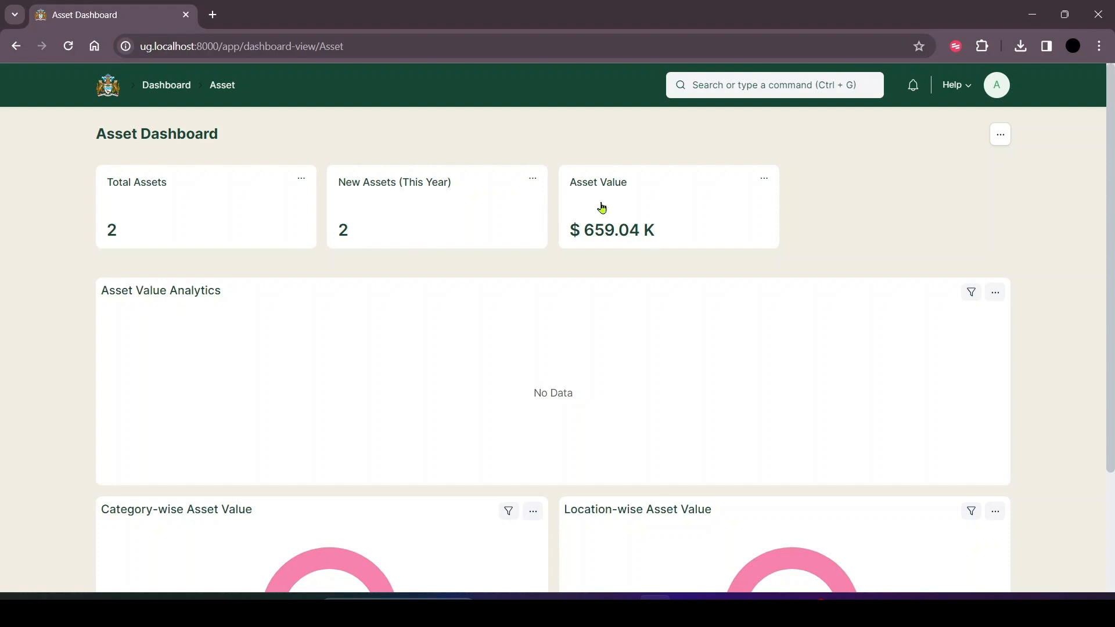
scroll(753, 312, "down", 2)
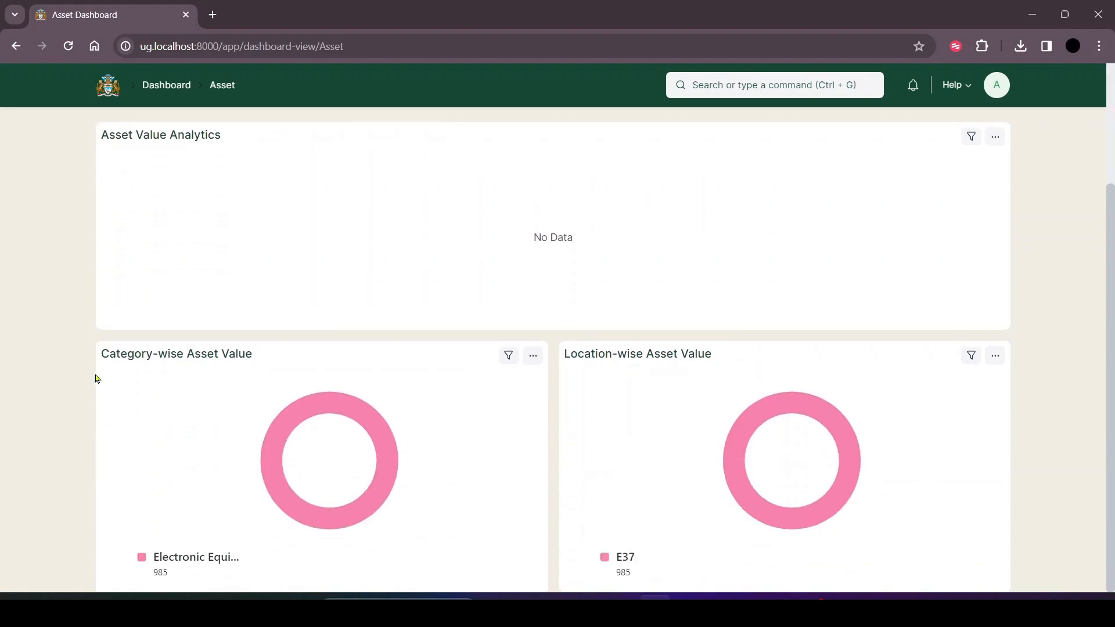
key("alt+Left")
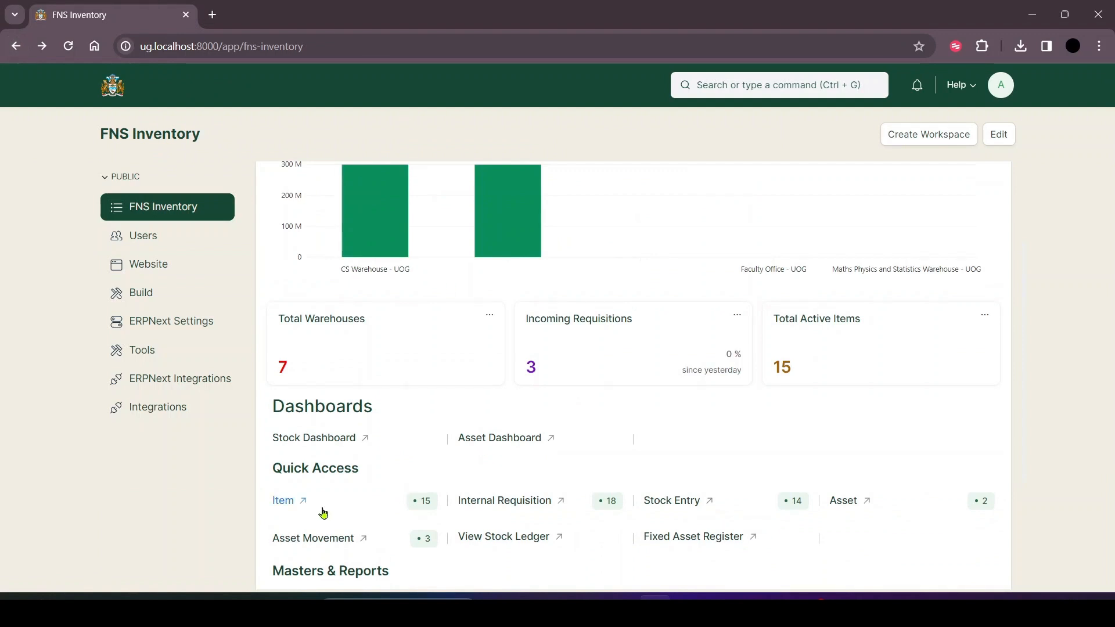
Open the Chalk item with ID KJH457 from the Item list and duplicate it as a new item.
left_click(289, 501)
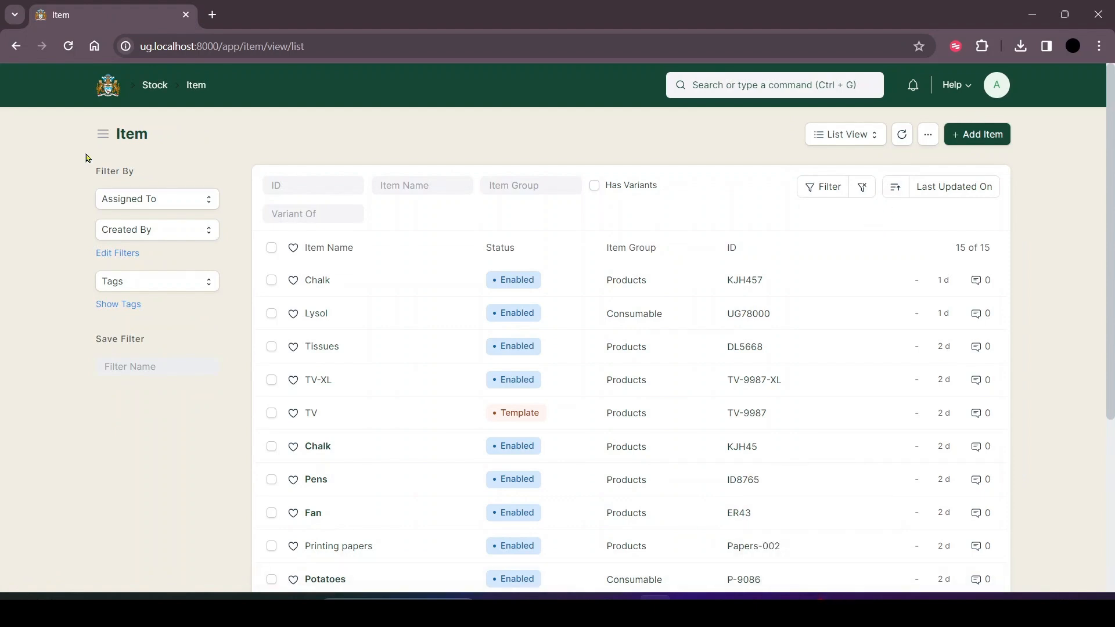
left_click(326, 278)
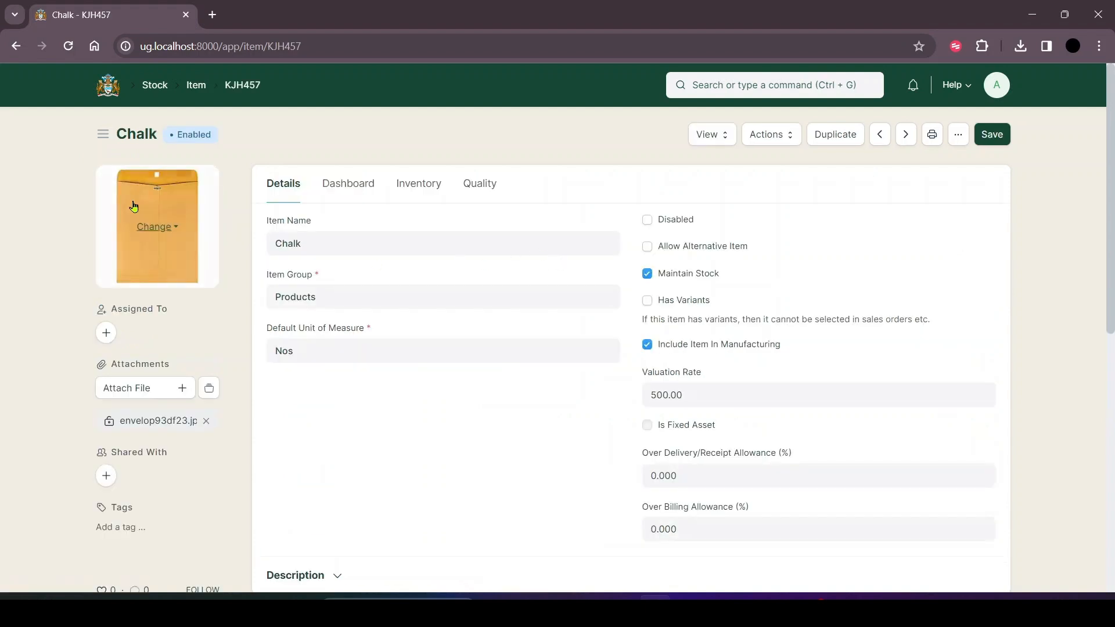
left_click(863, 143)
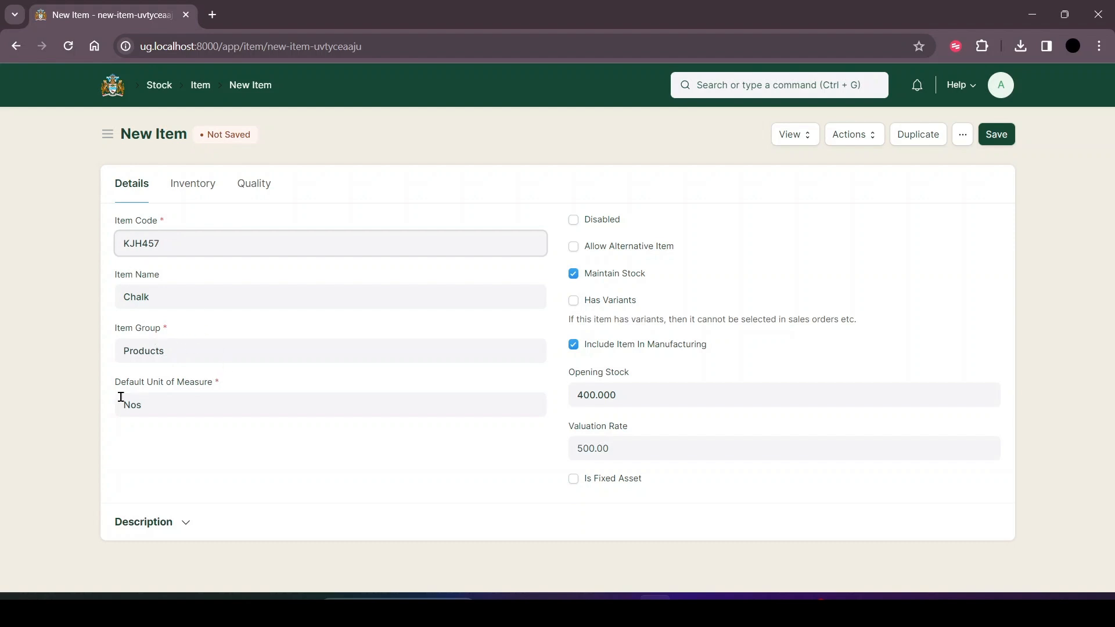
Set the new item's default unit of measure to Box.
left_click(178, 402)
key("BackSpace")
key("BackSpace")
key("BackSpace")
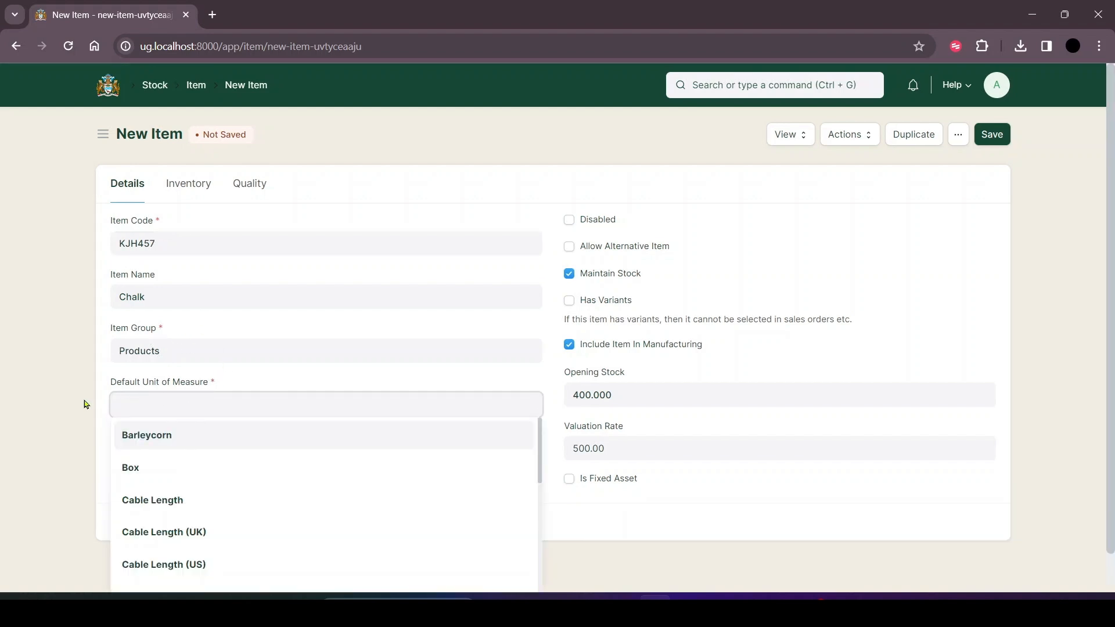
scroll(167, 428, "down", 2)
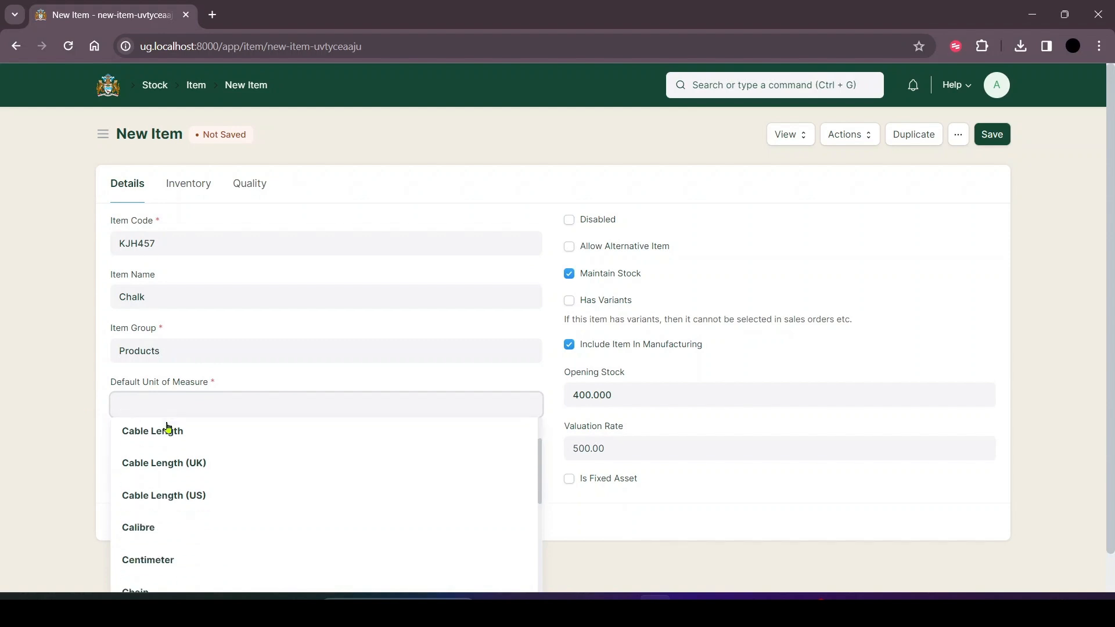
scroll(177, 461, "down", 1)
scroll(177, 525, "down", 5)
scroll(180, 526, "up", 8)
left_click(147, 473)
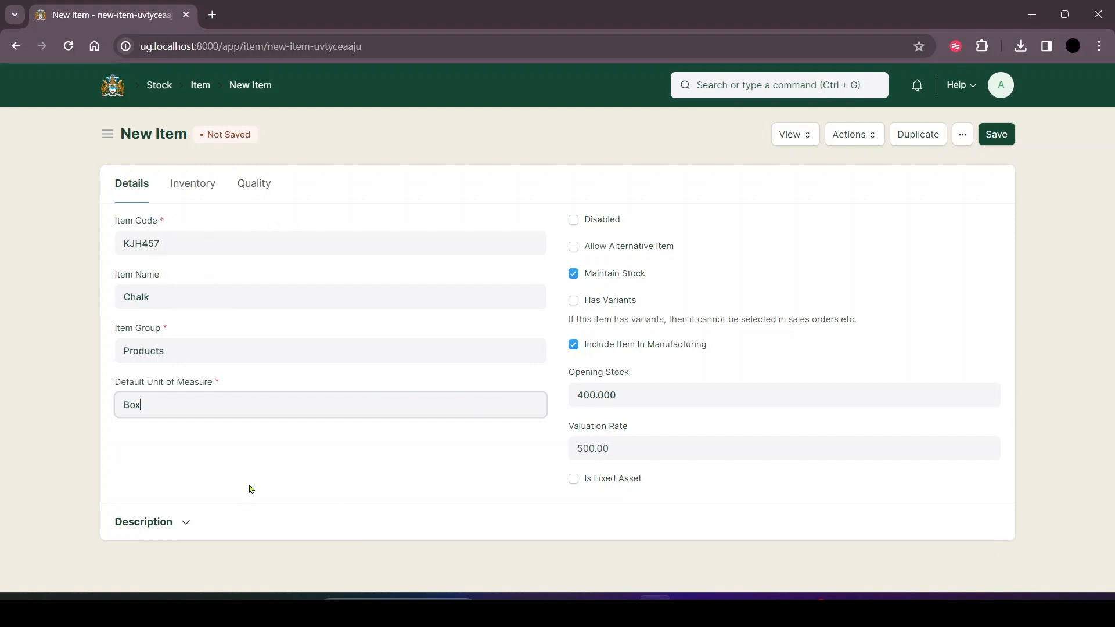
Set the shelf life to 5 days in the new item's inventory settings.
left_click(196, 183)
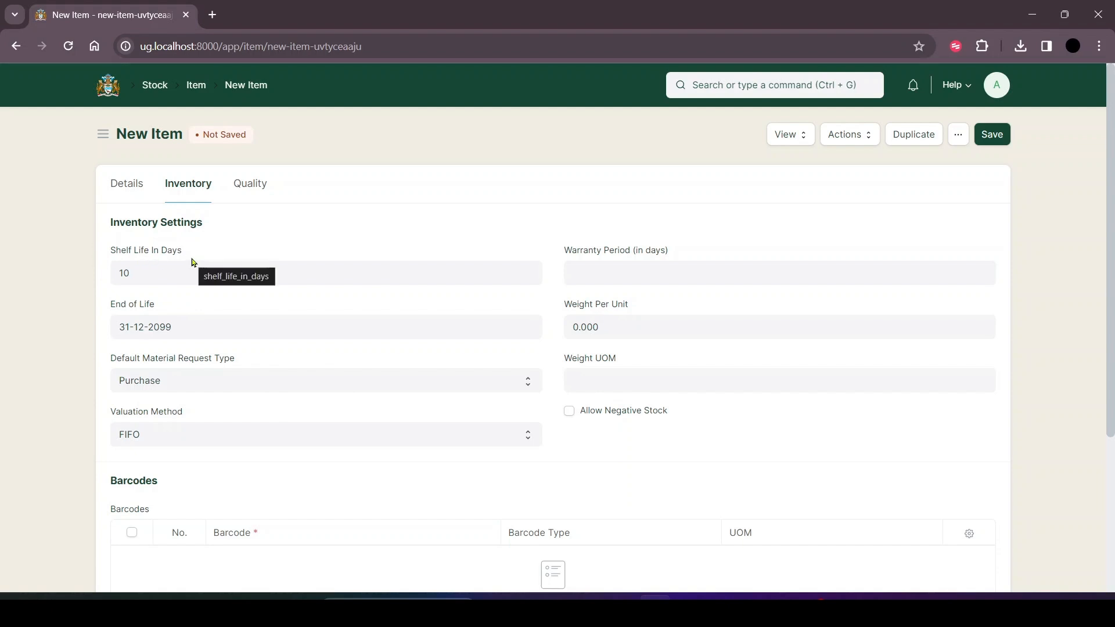
left_click(165, 270)
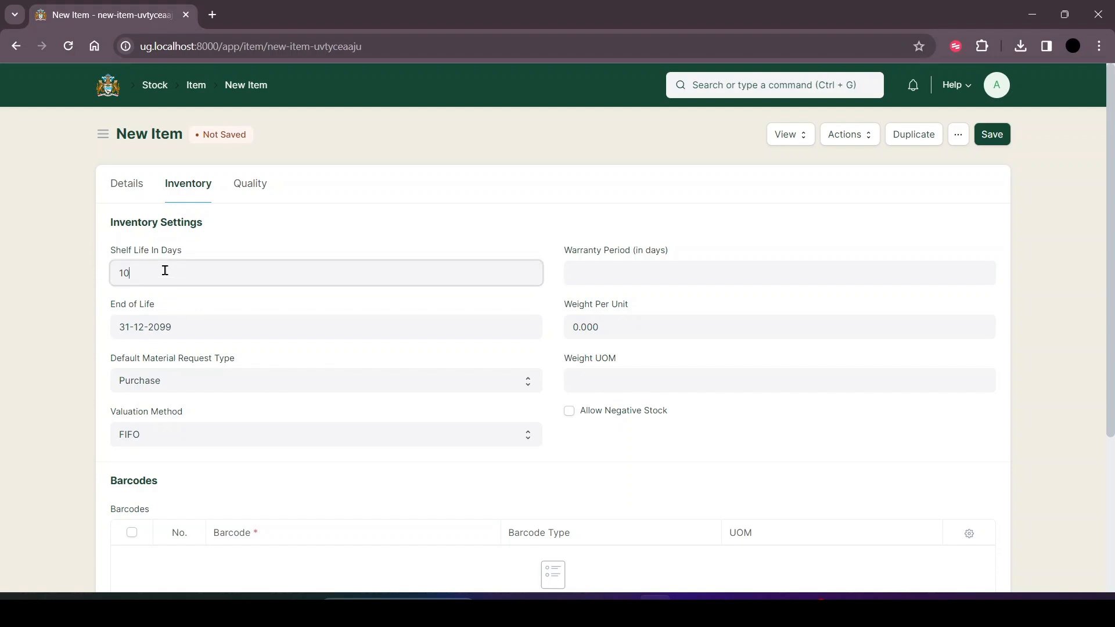
key("BackSpace")
left_click_drag(179, 324, 79, 324)
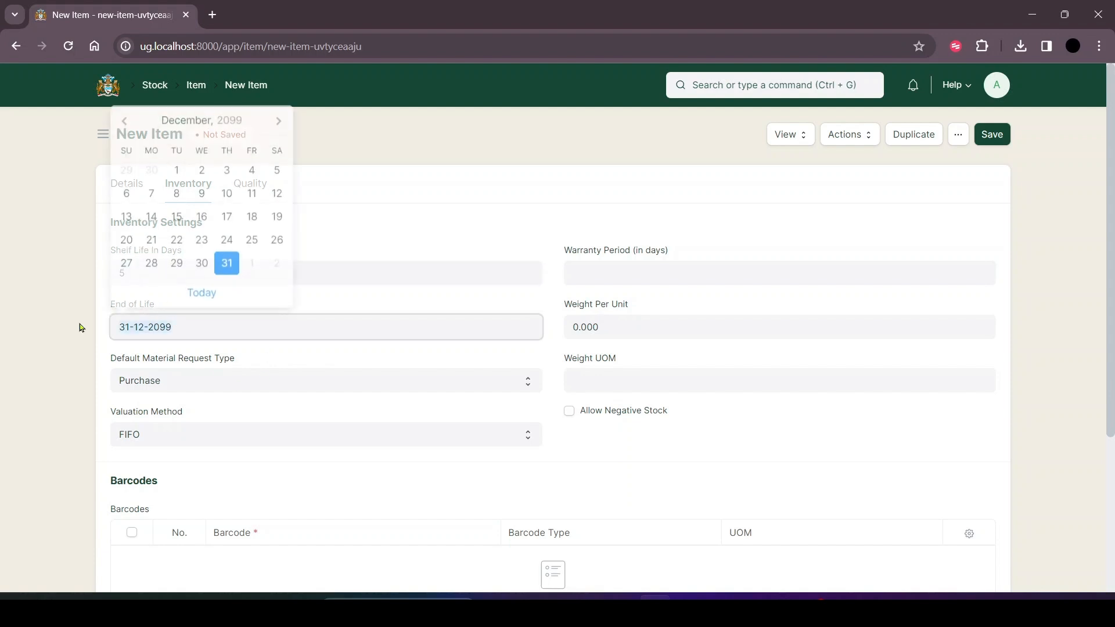
left_click(158, 322)
left_click(192, 128)
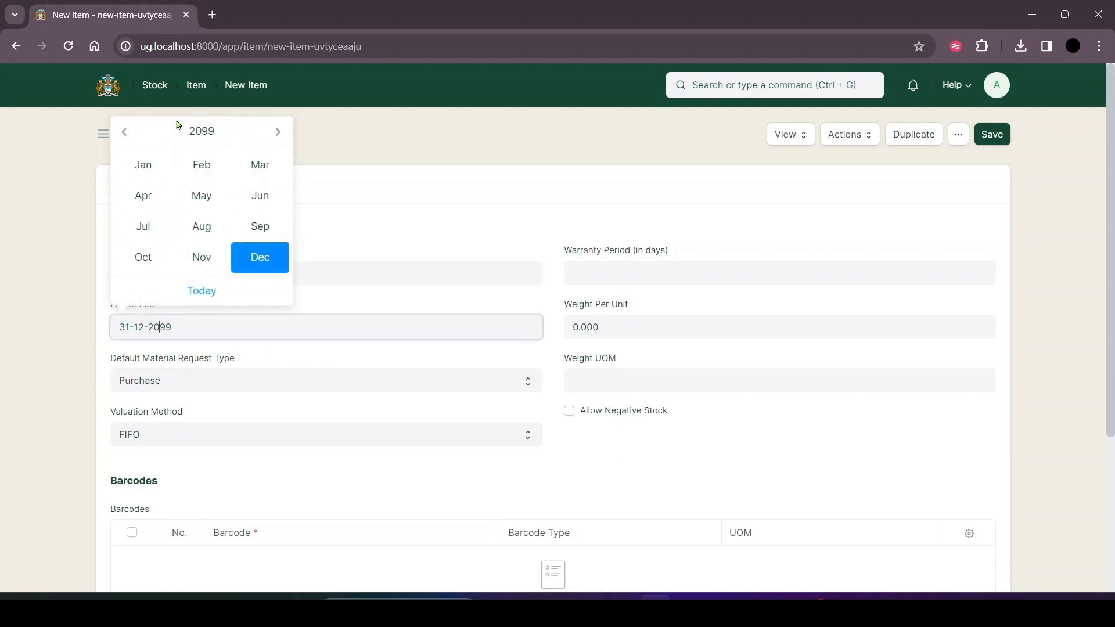
left_click(192, 129)
left_click(123, 134)
left_click(123, 134)
left_click(124, 135)
left_click(123, 135)
left_click(123, 134)
left_click(237, 405)
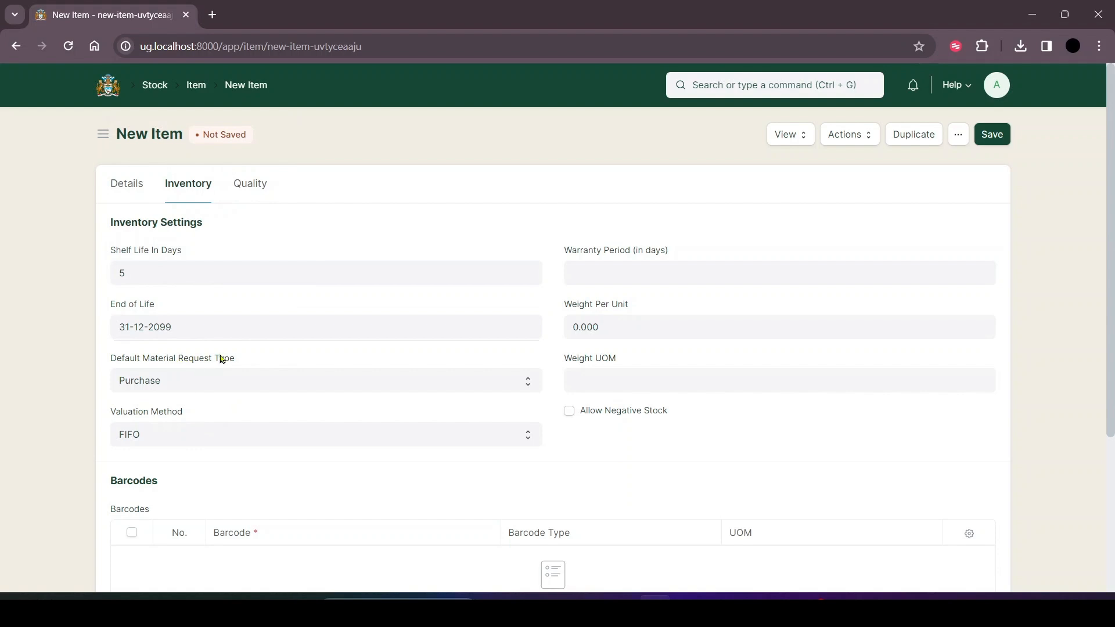
Review the available default material request types and valuation methods, plus the warranty and weight fields, without changing them.
left_click(190, 384)
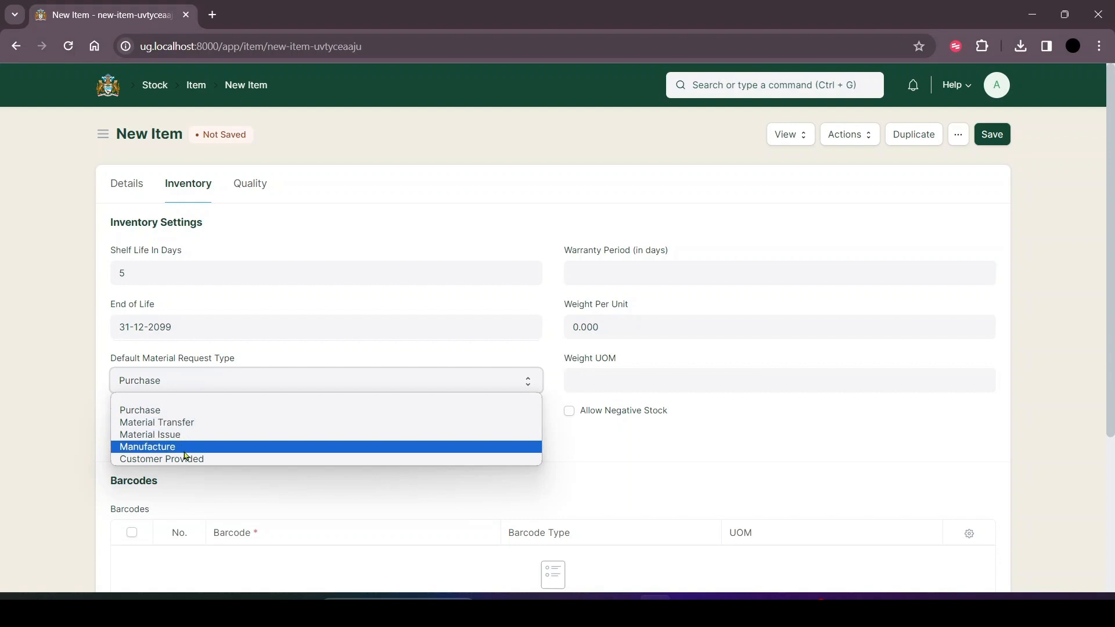
key("Escape")
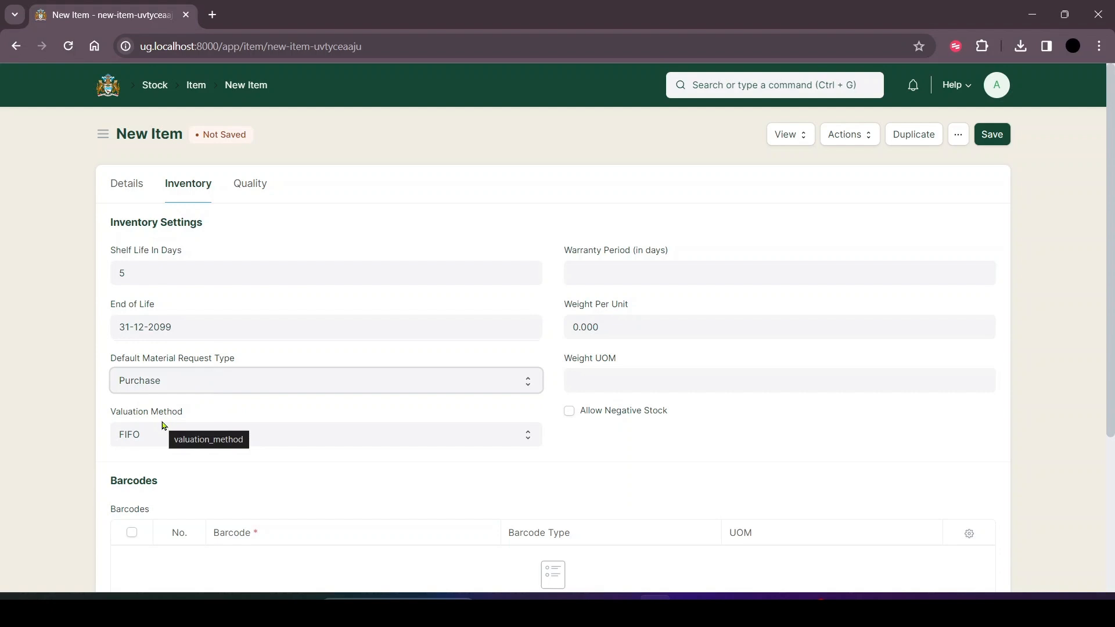
left_click(187, 431)
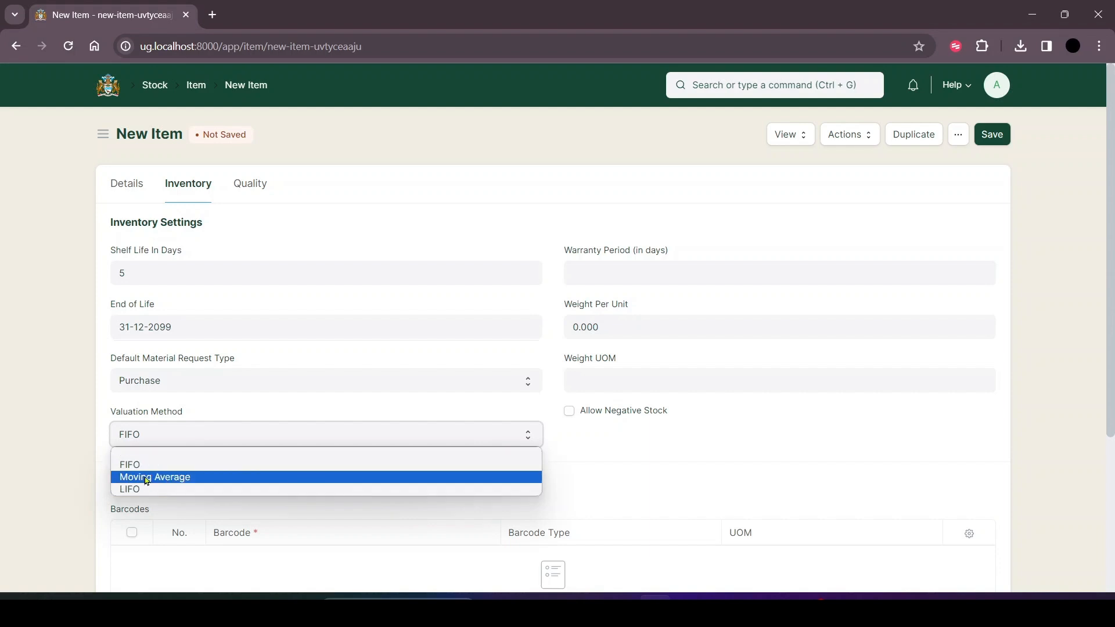
scroll(652, 291, "down", 2)
scroll(653, 291, "up", 2)
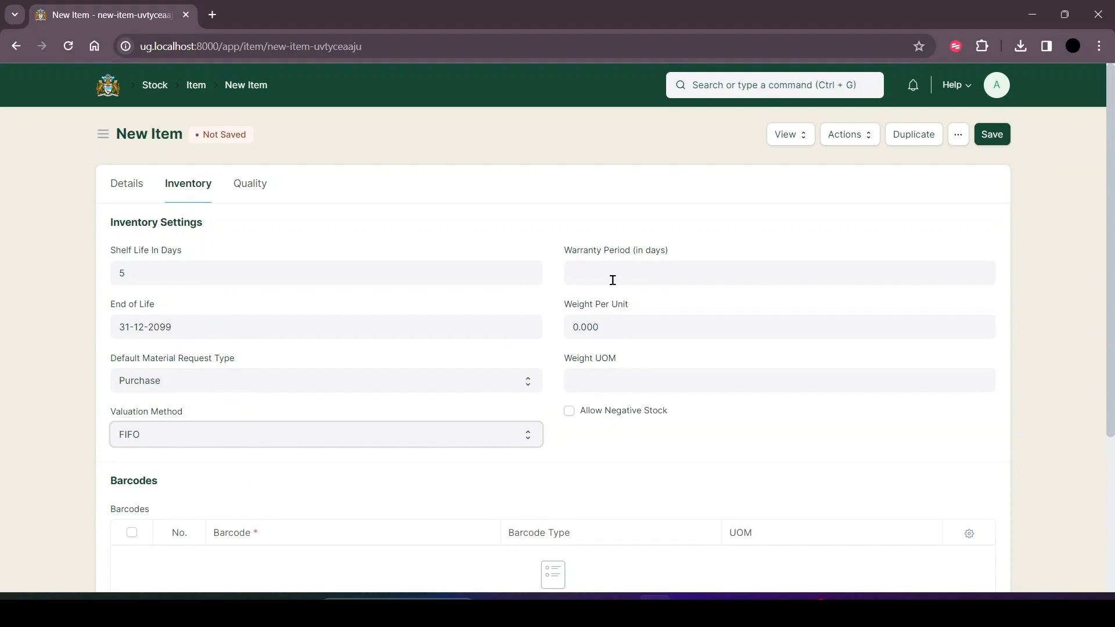
left_click(615, 272)
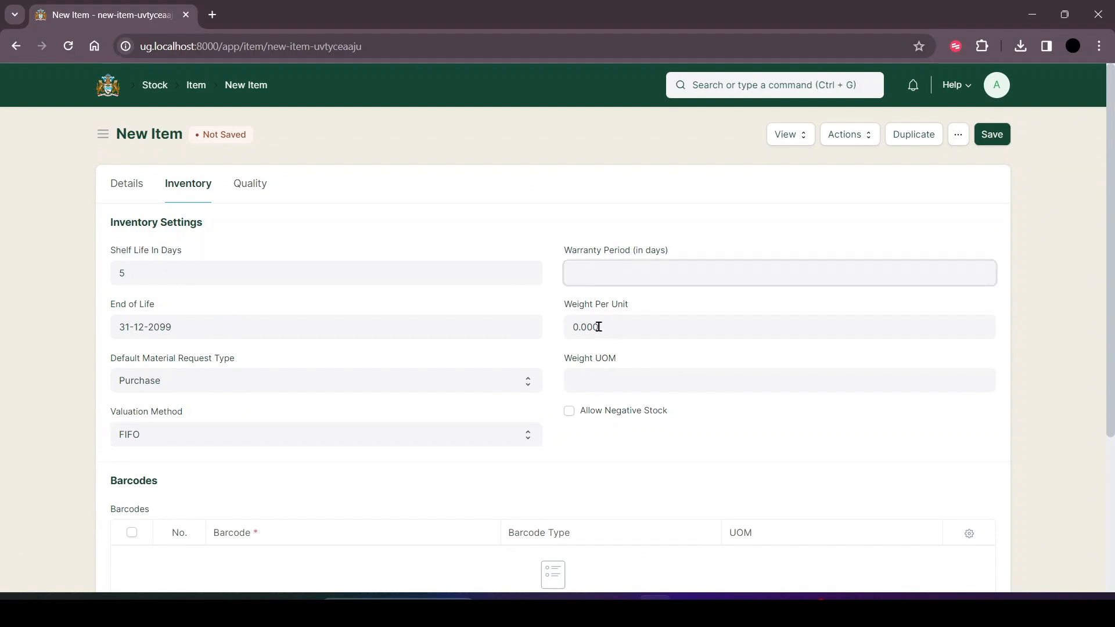
scroll(378, 205, "down", 3)
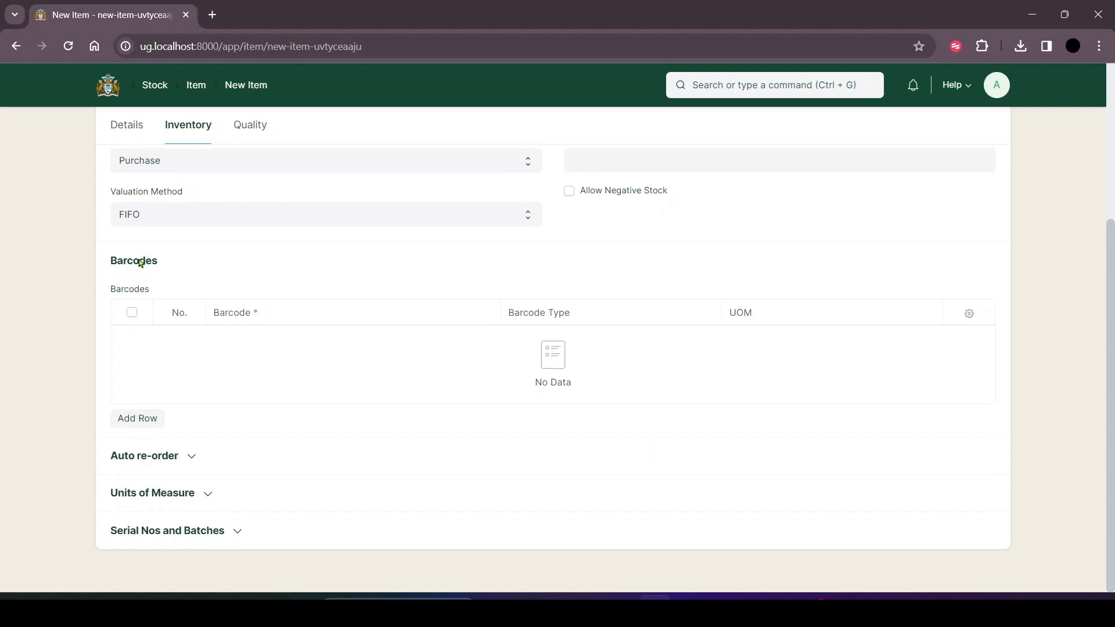
Expand the Auto re-order section and examine the re-order levels and quantities for each warehouse.
left_click(169, 455)
scroll(170, 481, "down", 1)
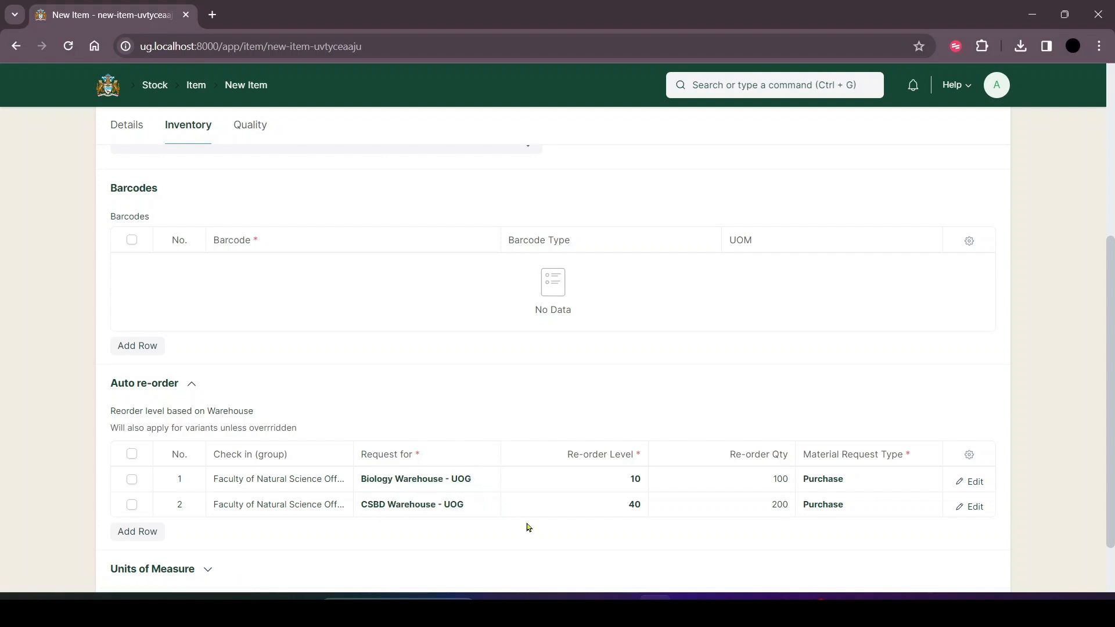
scroll(337, 578, "down", 2)
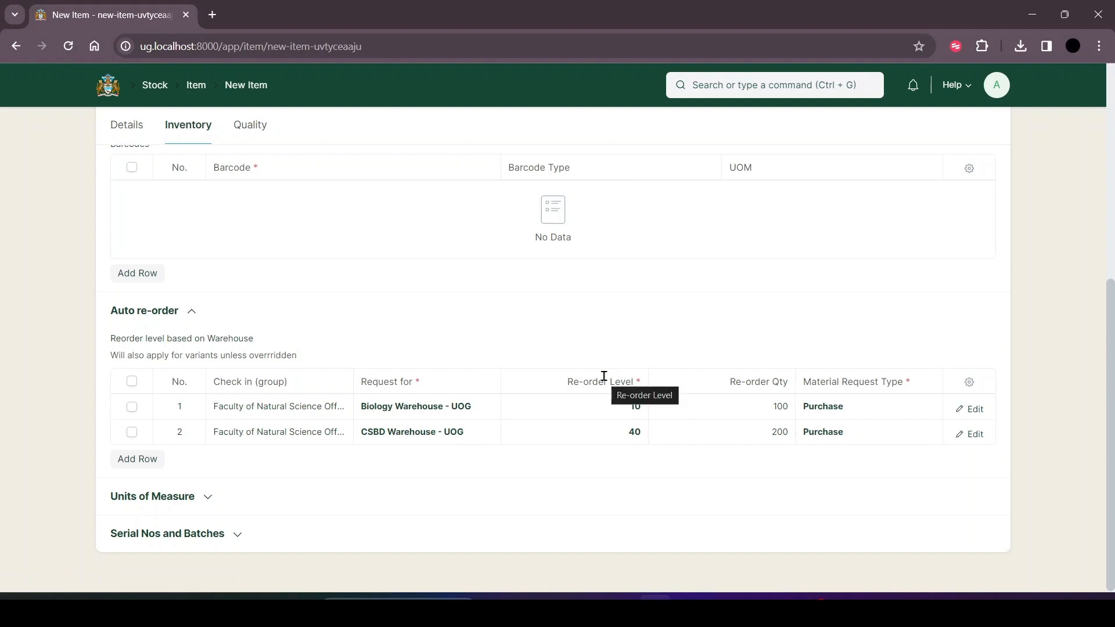
scroll(563, 353, "up", 5)
scroll(478, 294, "down", 5)
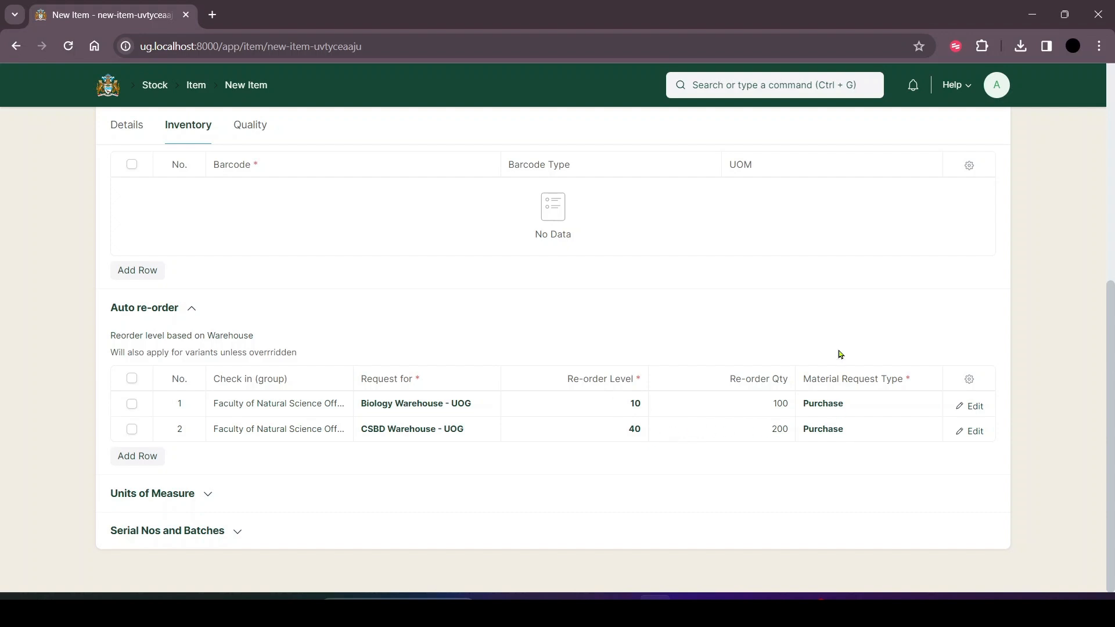
Add an empty third row to the auto re-order table and delete it.
left_click(141, 452)
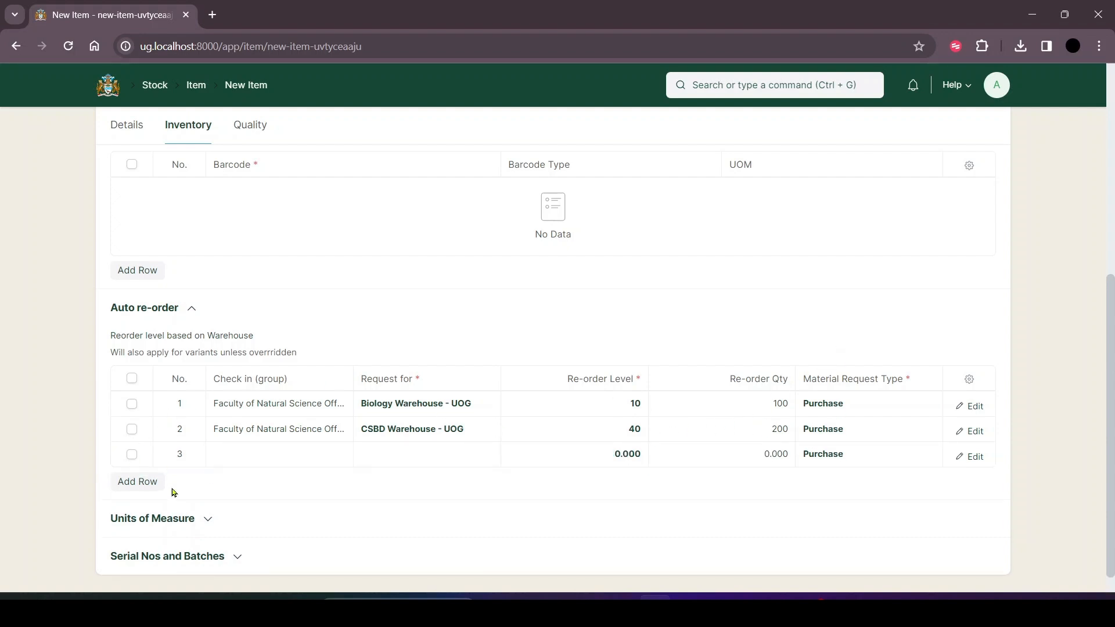
left_click(288, 454)
left_click(408, 452)
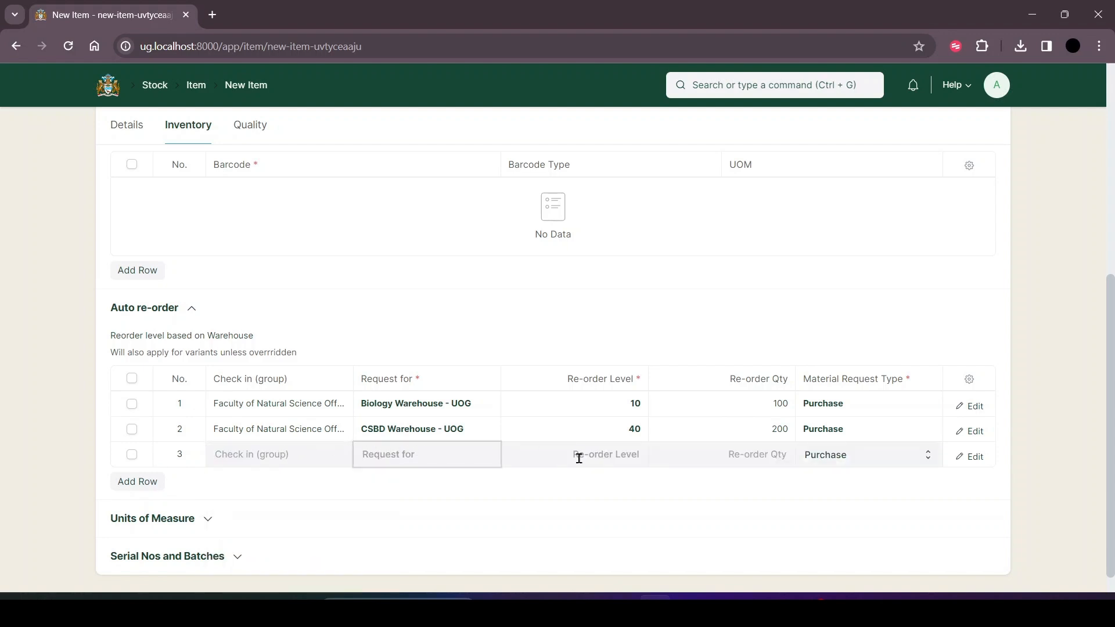
scroll(435, 538, "down", 2)
scroll(421, 558, "up", 2)
left_click(132, 456)
left_click(131, 482)
Expand the Serial Nos and Batches section to examine its batch and serial number options.
left_click(252, 493)
left_click(252, 494)
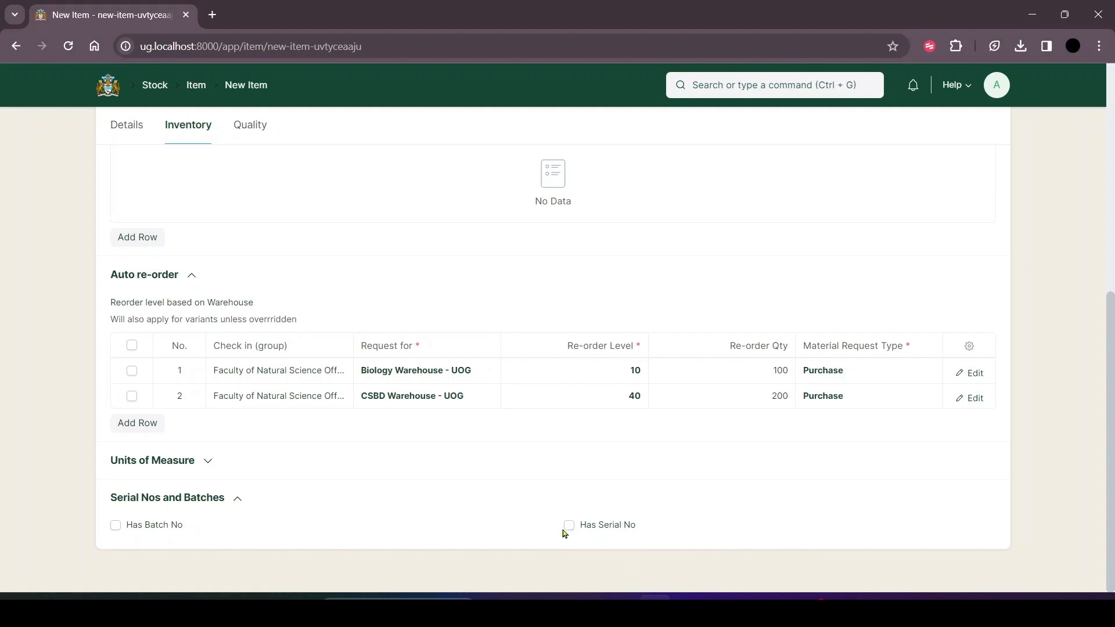
Preview the serial number series option, turn Has Serial No back off, and enable Has Batch No for the item.
scroll(513, 448, "up", 6)
scroll(513, 448, "down", 6)
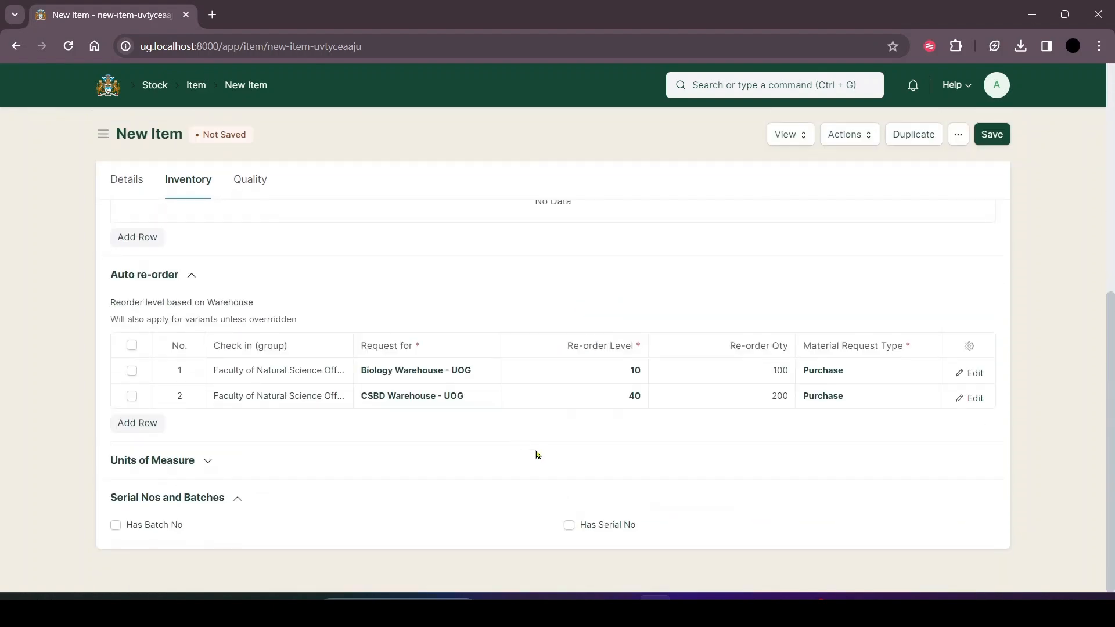
left_click(570, 526)
scroll(590, 500, "down", 2)
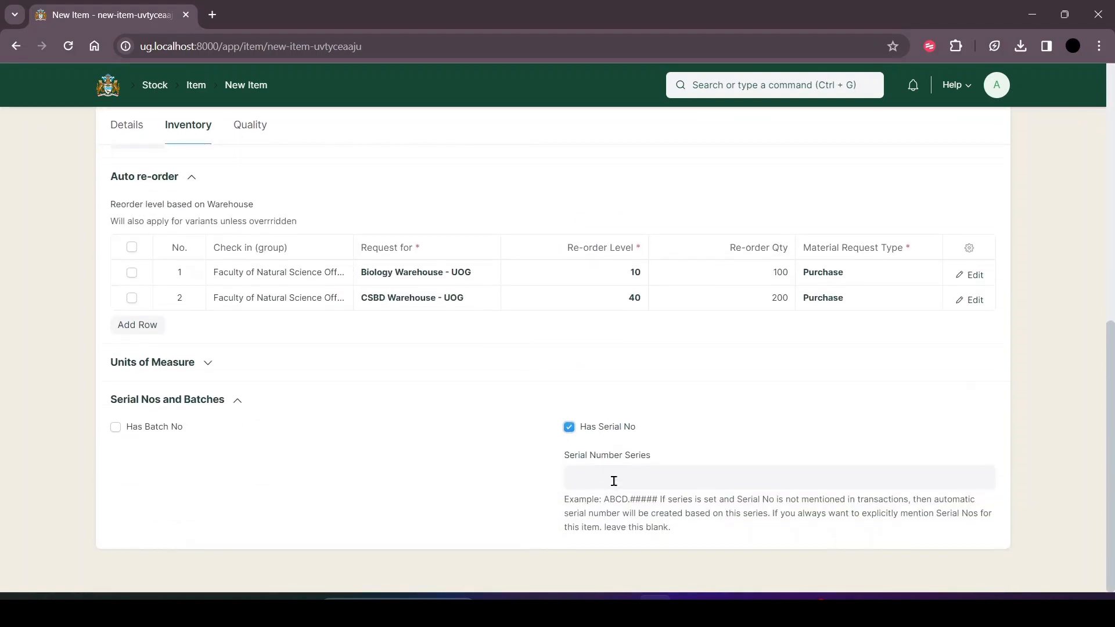
left_click(569, 427)
left_click(115, 526)
scroll(282, 509, "down", 2)
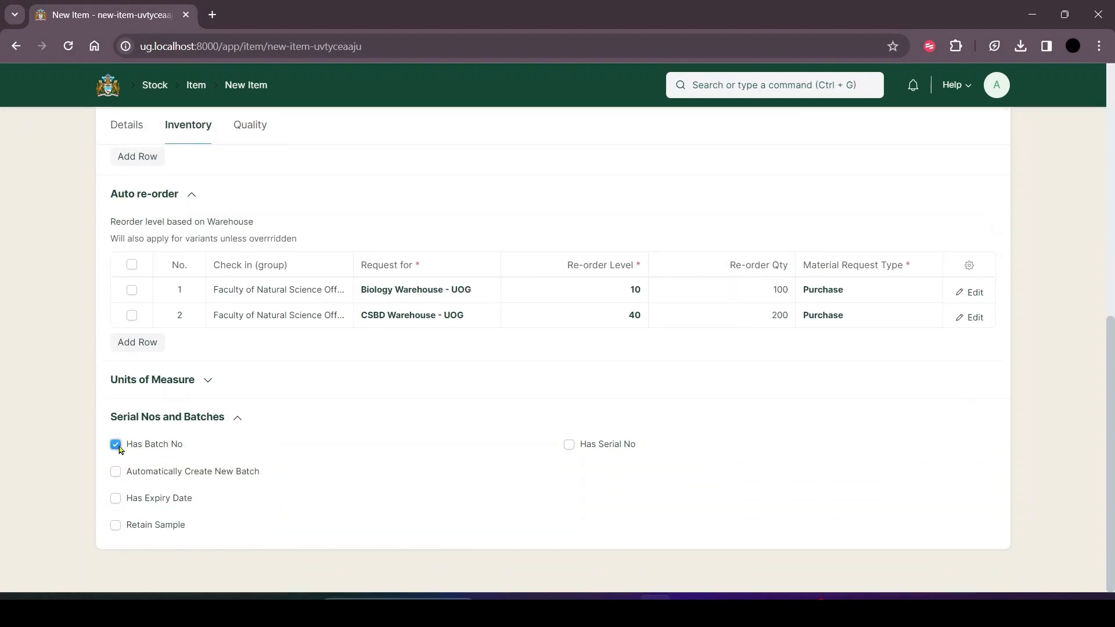
Set the new item's Item Code to KJH4587 and save the item.
scroll(719, 280, "up", 8)
left_click(991, 135)
left_click(254, 210)
left_click(135, 193)
left_click(187, 242)
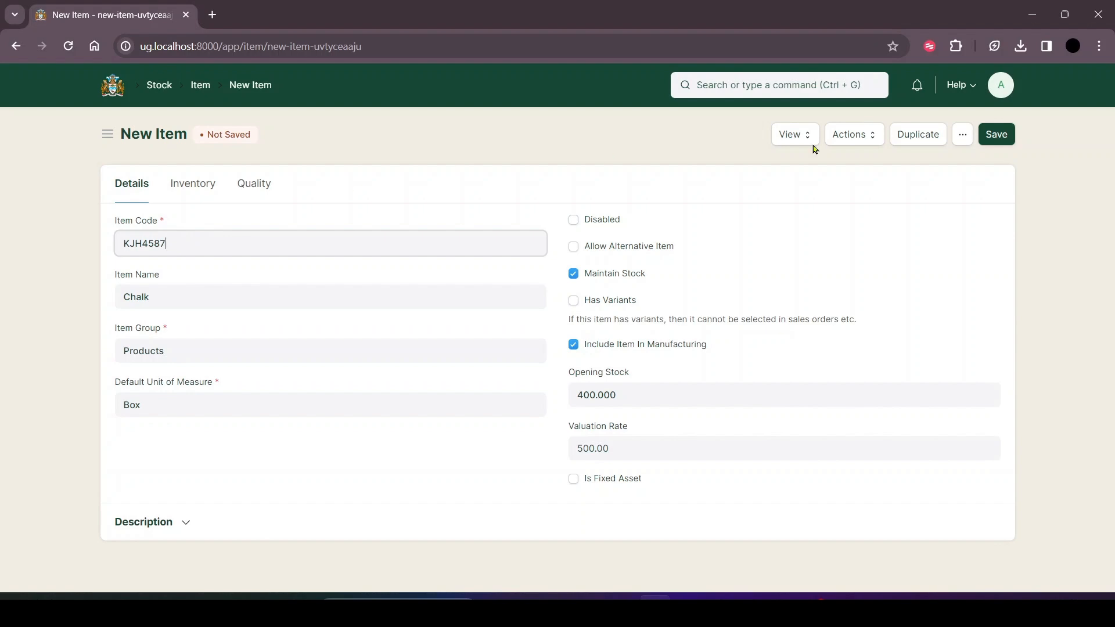
left_click(1007, 134)
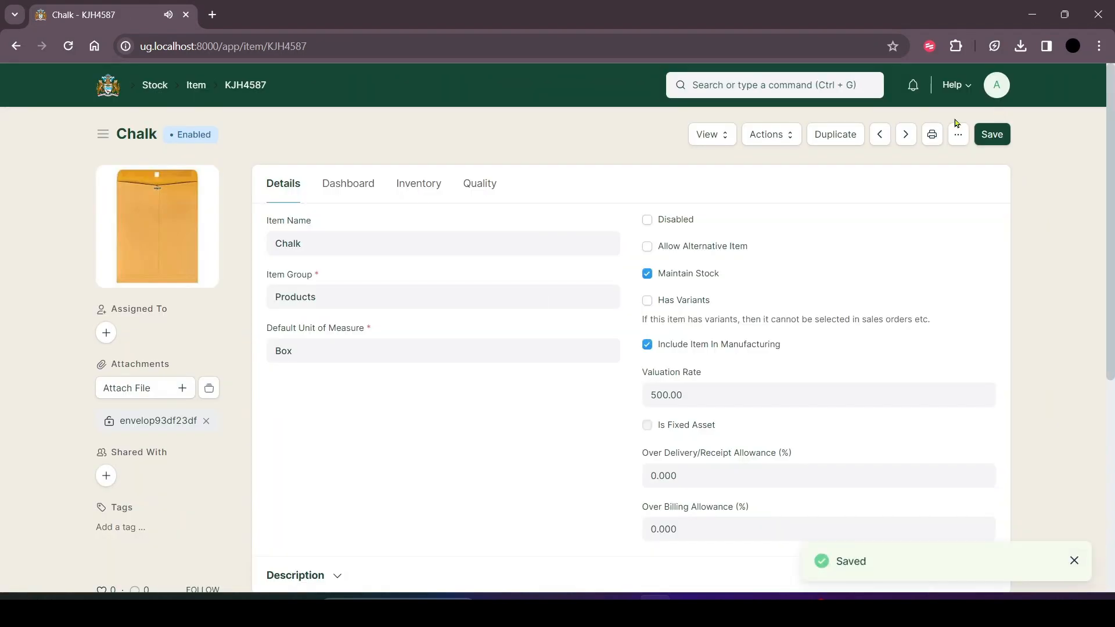
Look through the saved Chalk record, return to the FNS Inventory workspace, and open the Internal Requisition list.
scroll(659, 230, "down", 3)
scroll(662, 227, "down", 3)
scroll(672, 216, "up", 6)
scroll(598, 284, "down", 4)
scroll(601, 289, "down", 2)
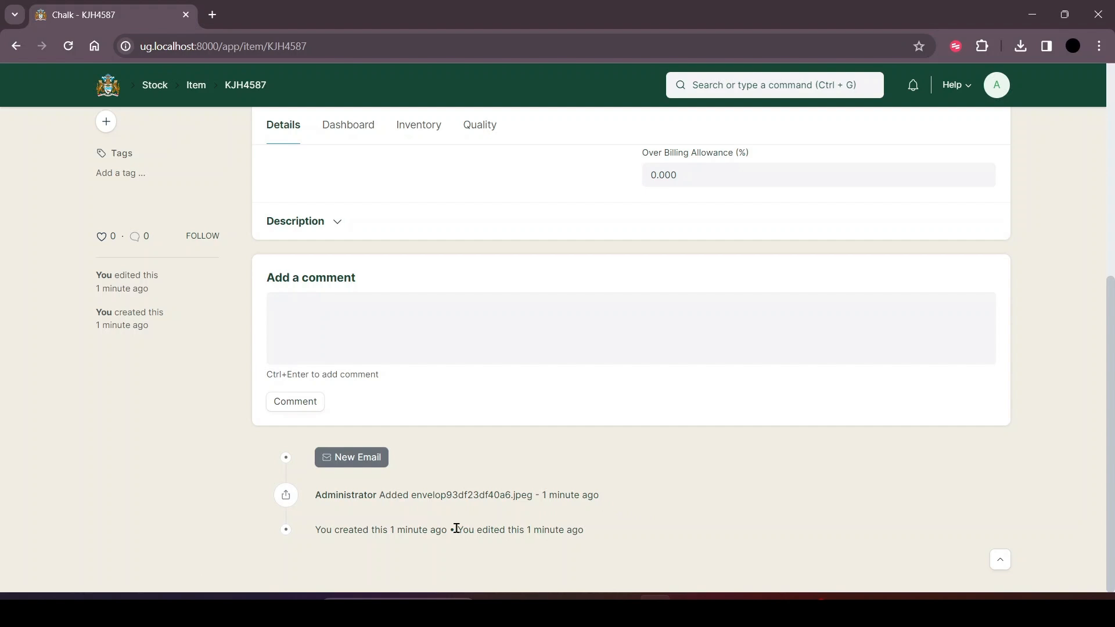
key("alt+Left")
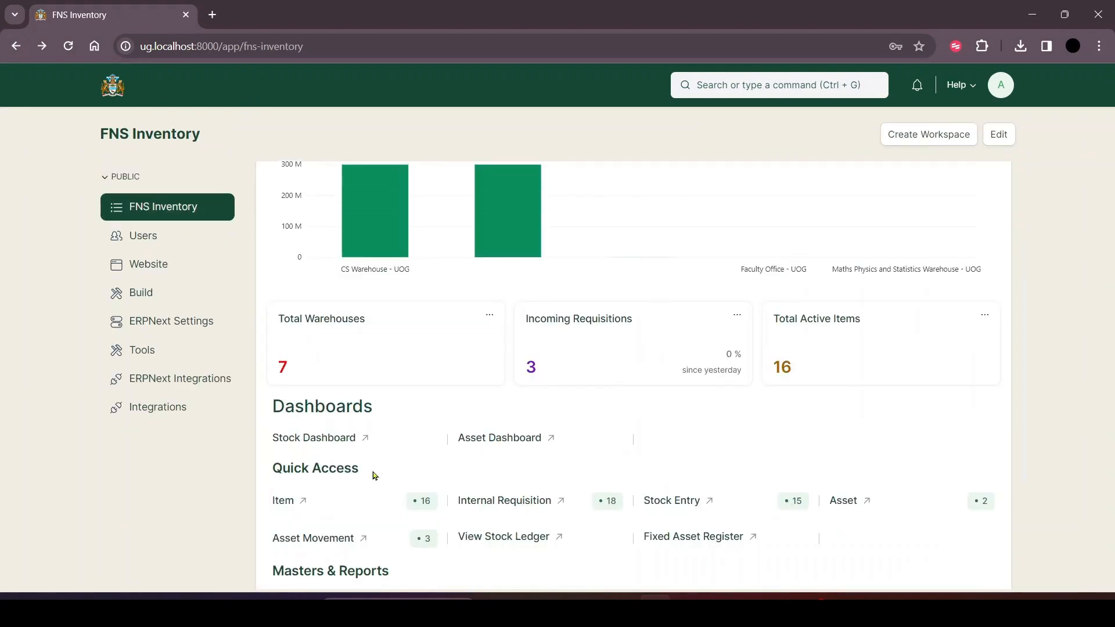
left_click(487, 511)
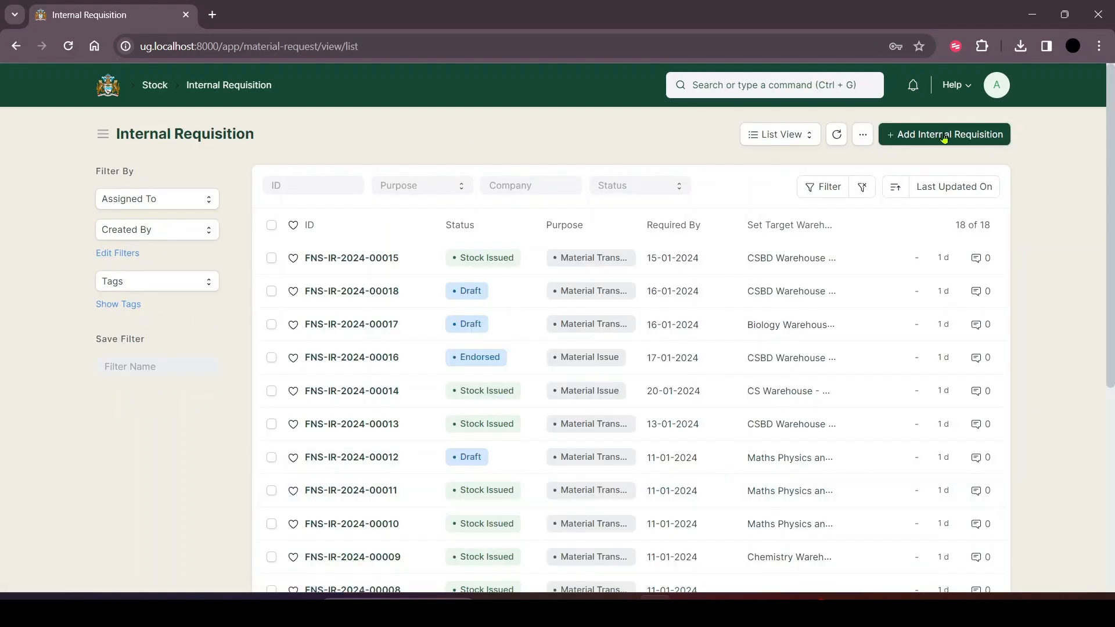
Duplicate the first internal requisition in the list, required by 15-01-2024, as the basis for a new requisition.
left_click(944, 138)
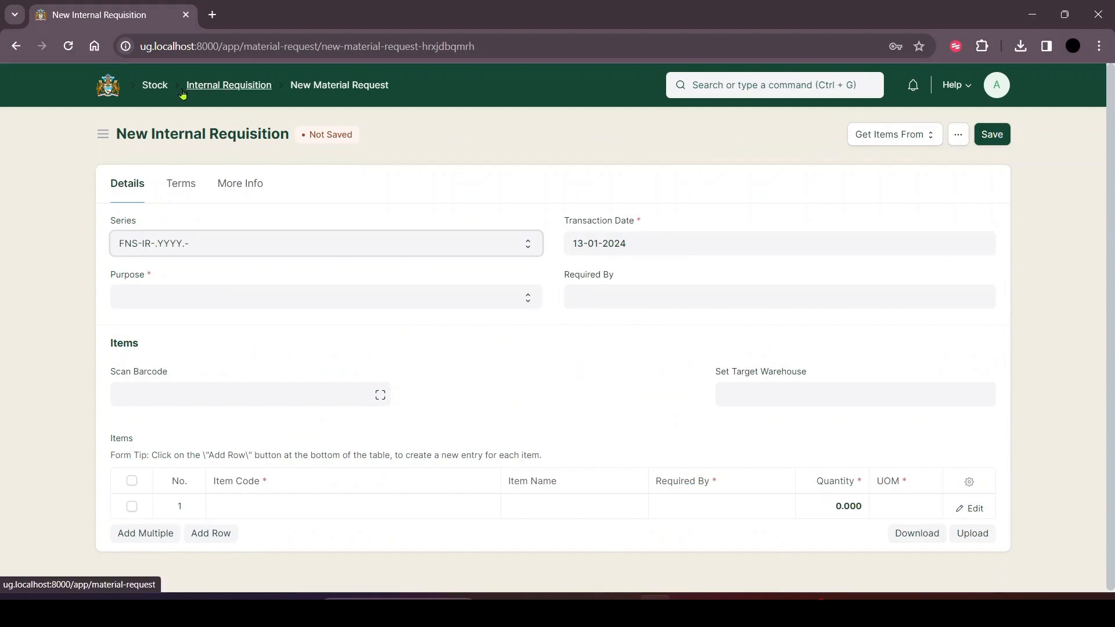
left_click(225, 86)
left_click(376, 258)
left_click(949, 135)
left_click(844, 309)
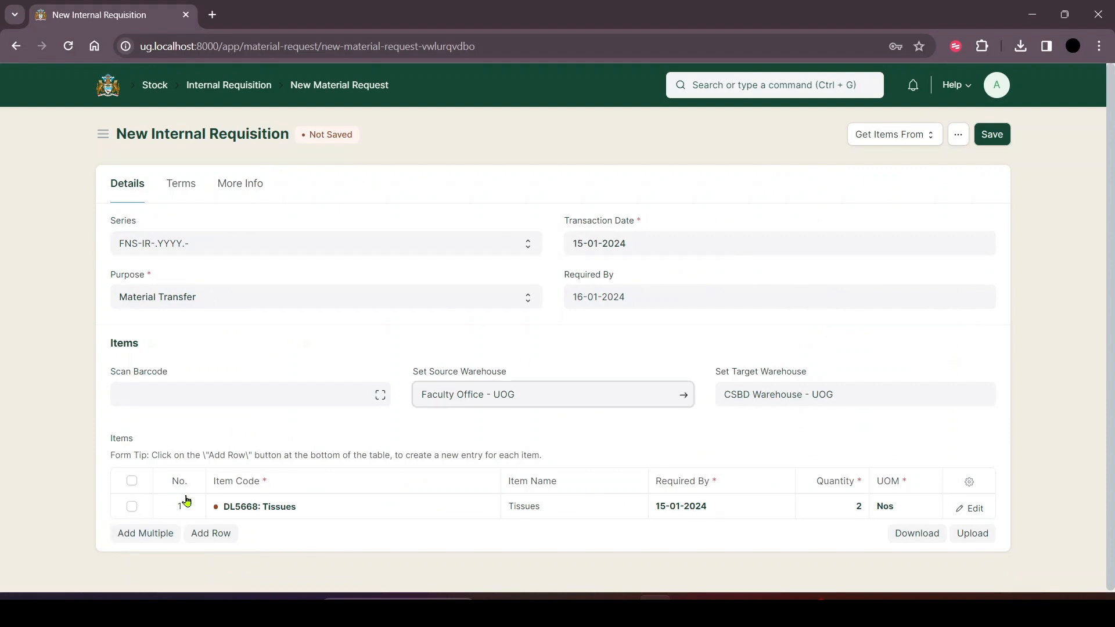
Add item CM564G11 (Acetone) in a second row with quantity 5 and save the internal requisition.
left_click(207, 533)
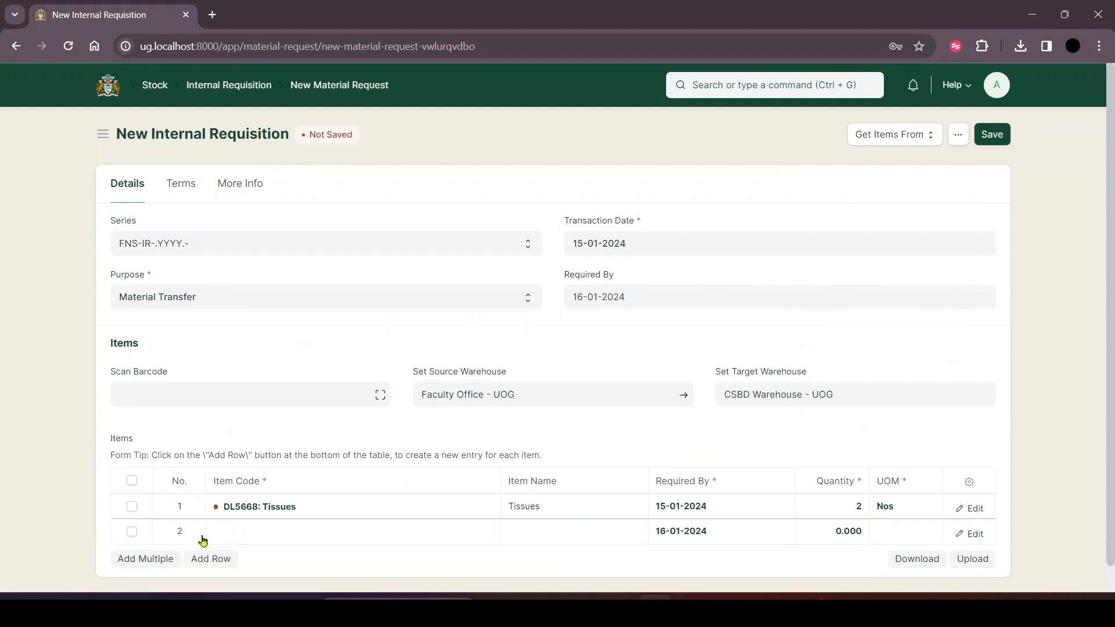
left_click(233, 529)
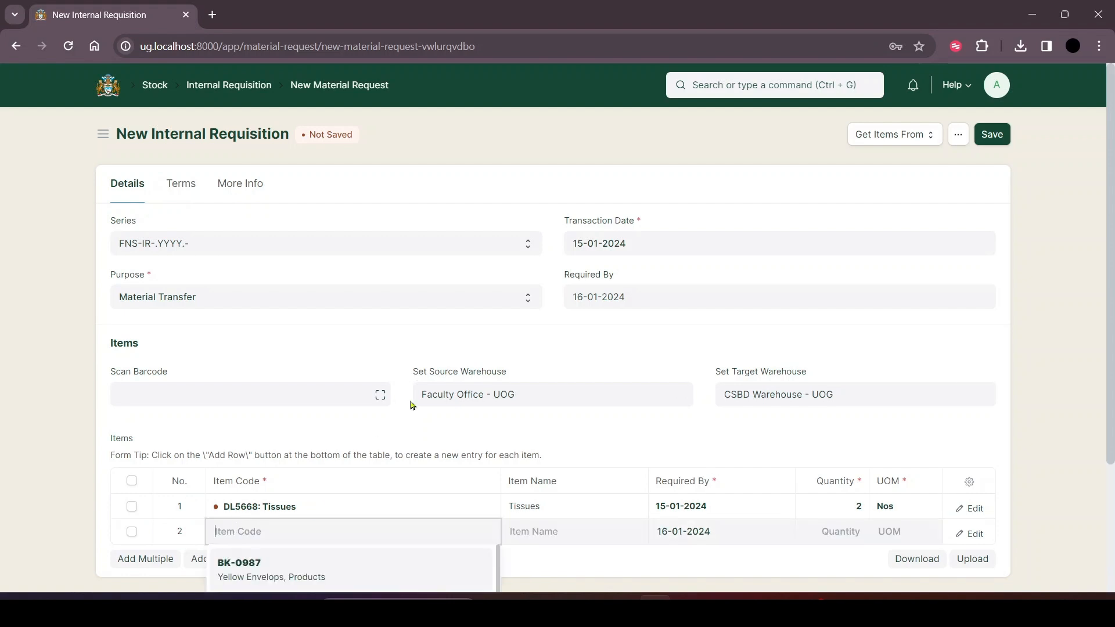
scroll(412, 406, "down", 3)
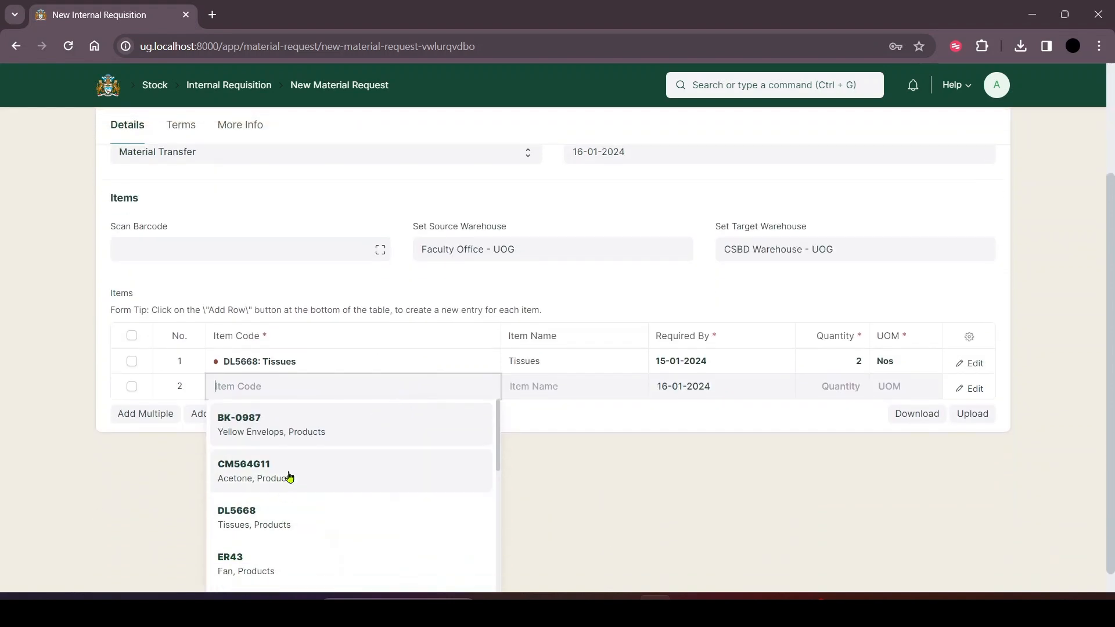
left_click(287, 491)
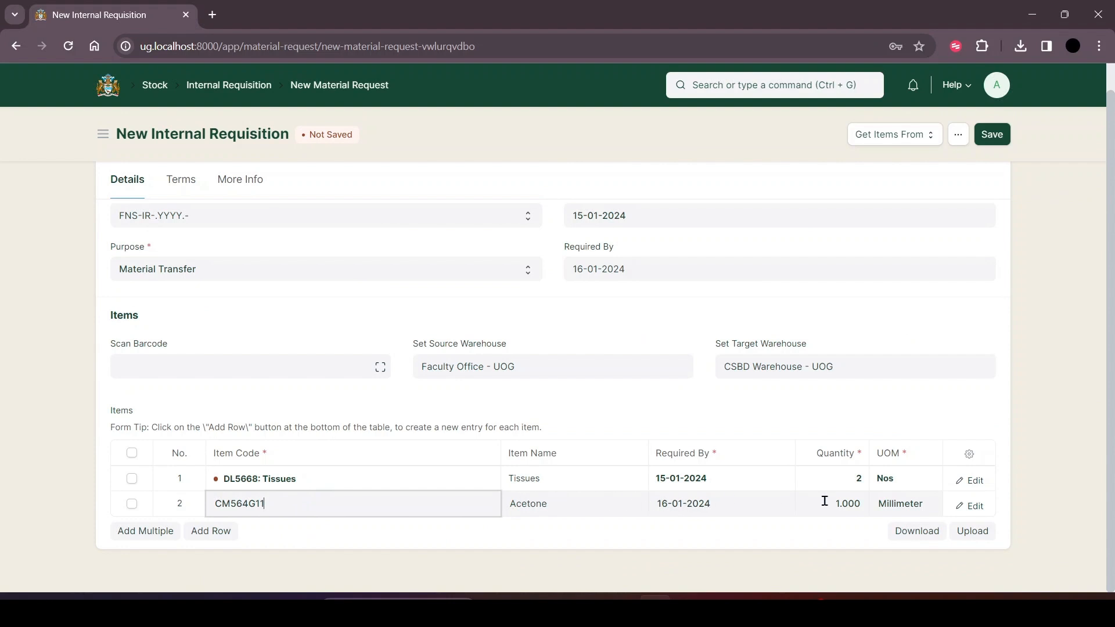
left_click(848, 506)
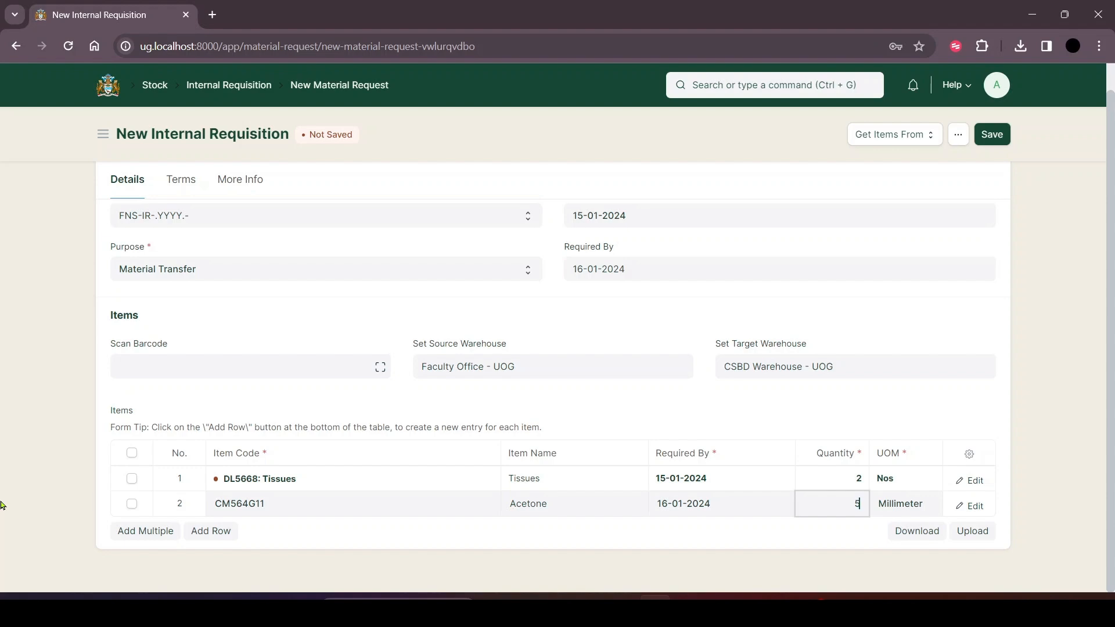
left_click(992, 139)
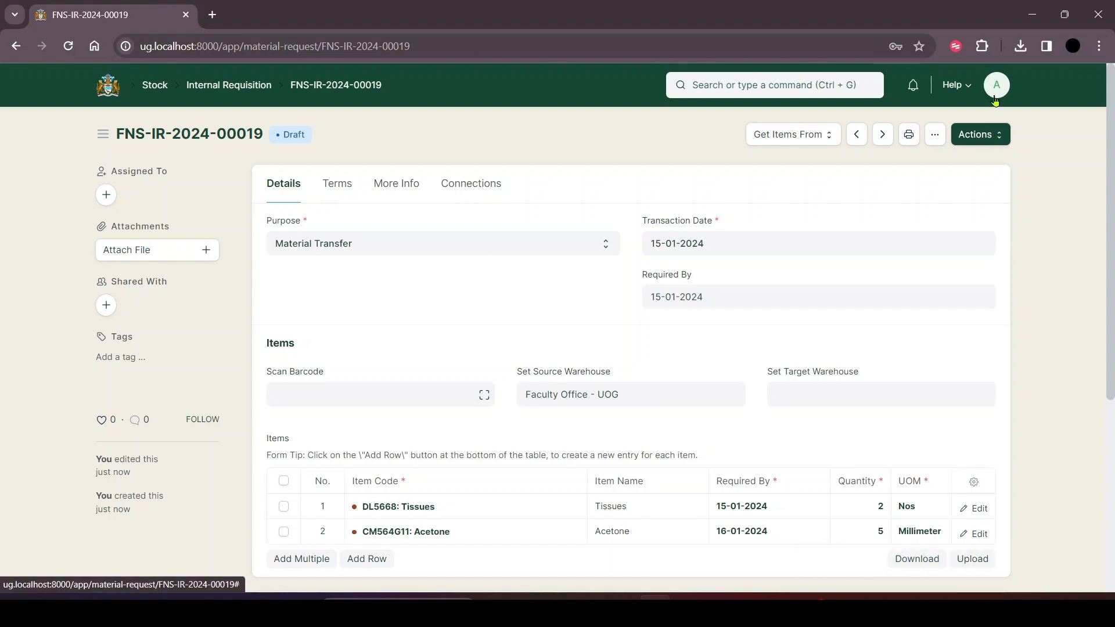
Move the draft requisition to Pending and endorse it.
left_click(989, 135)
left_click(948, 162)
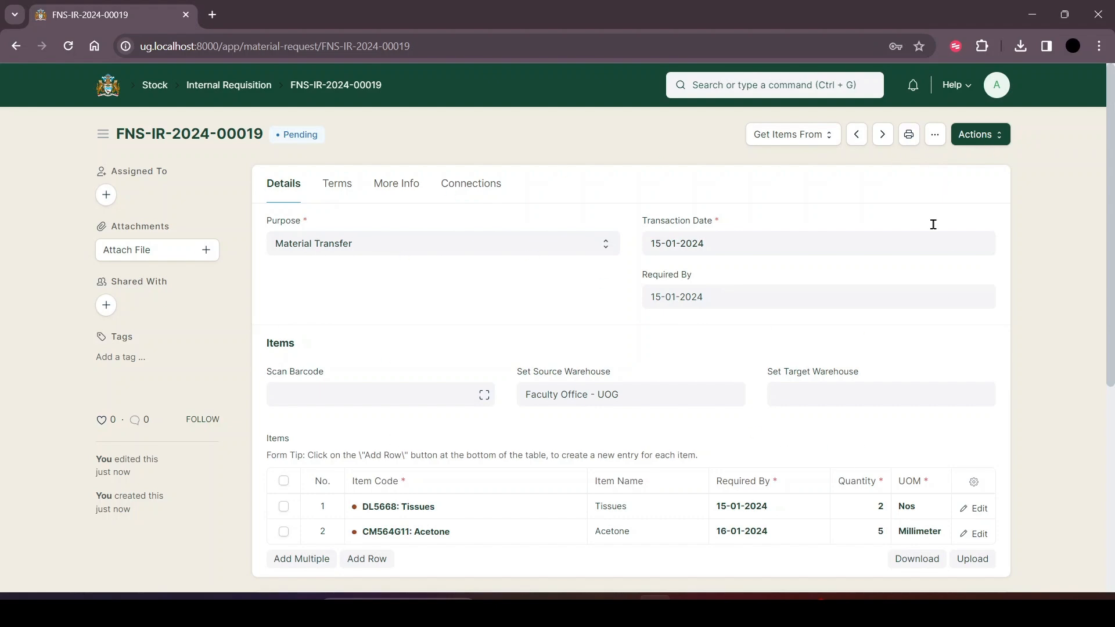
left_click(991, 134)
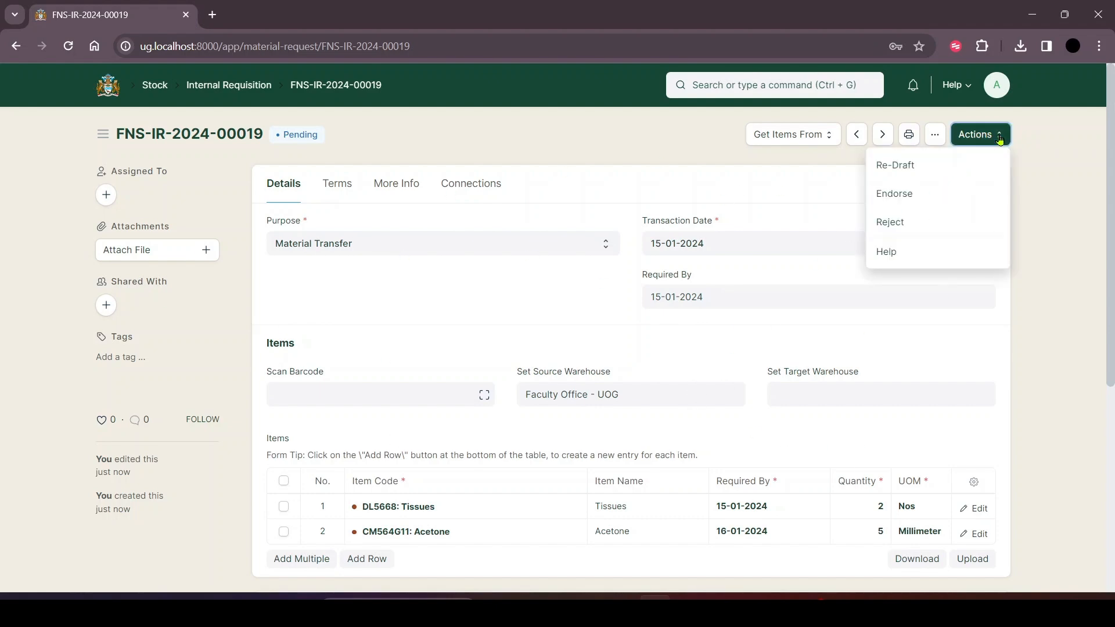
left_click(907, 189)
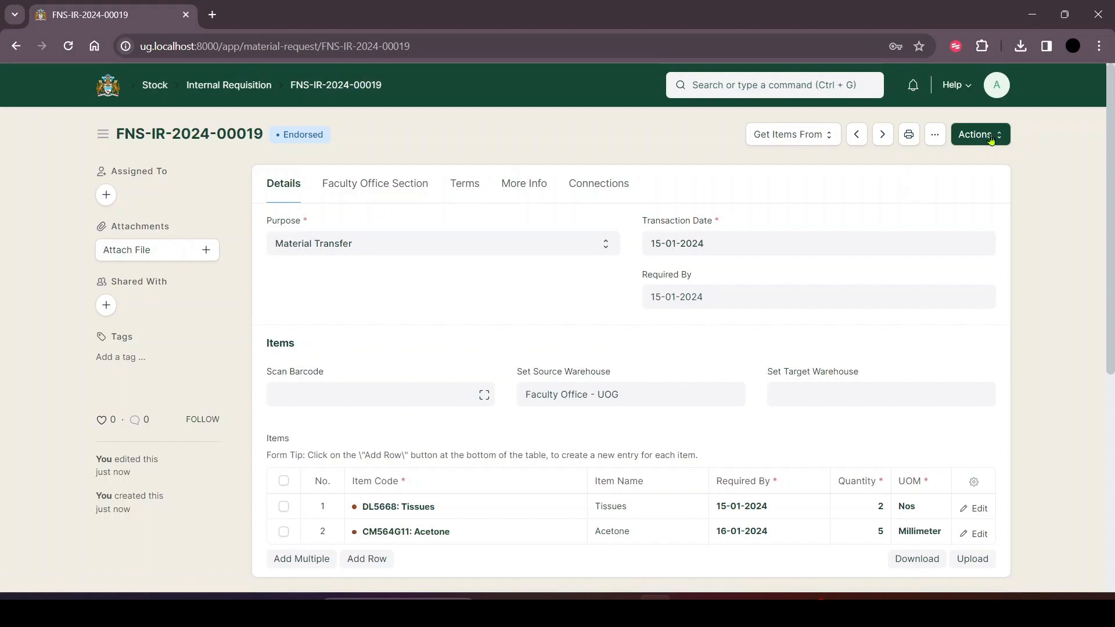
Load the items to issue in the Faculty Office Section, set Acetone's Quantity to Issue to 5, and save.
left_click(382, 187)
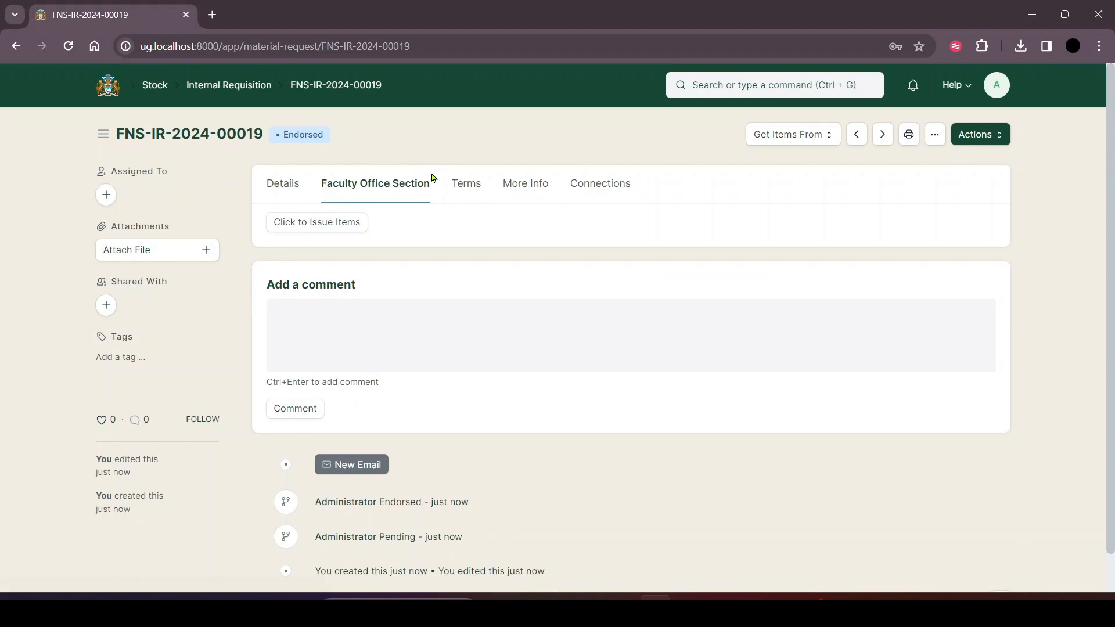
left_click(302, 226)
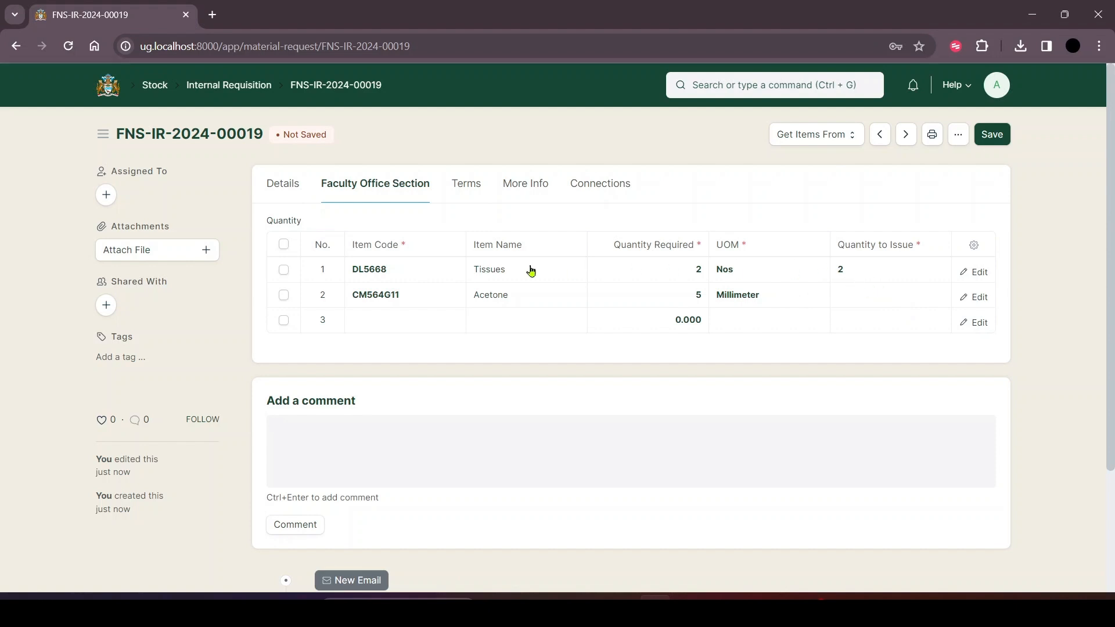
left_click(852, 271)
left_click(855, 292)
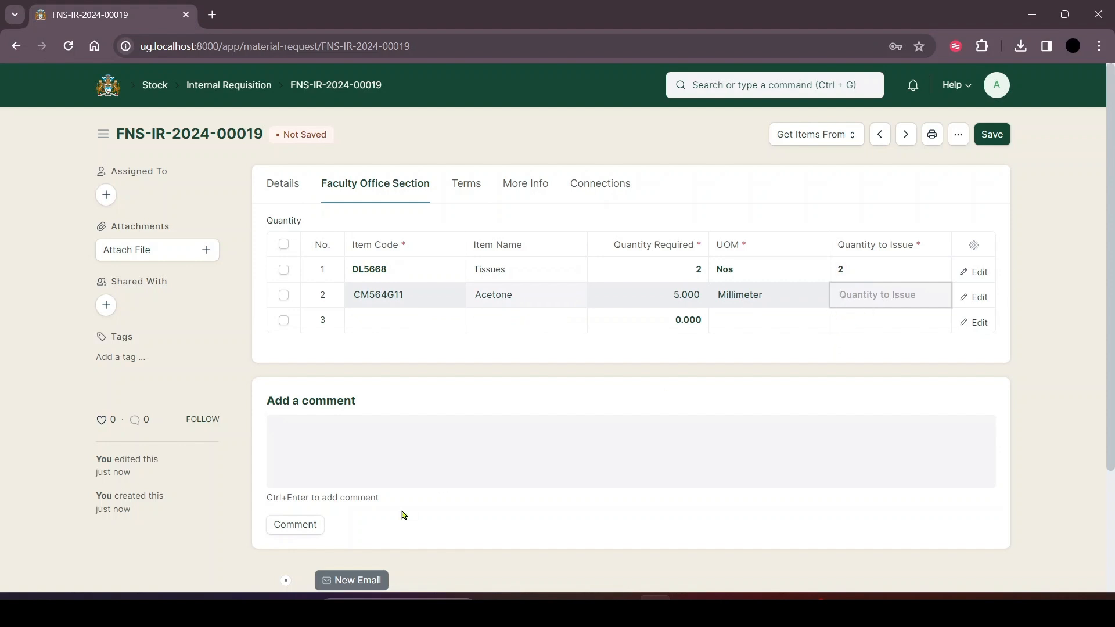
type("5")
left_click(1003, 137)
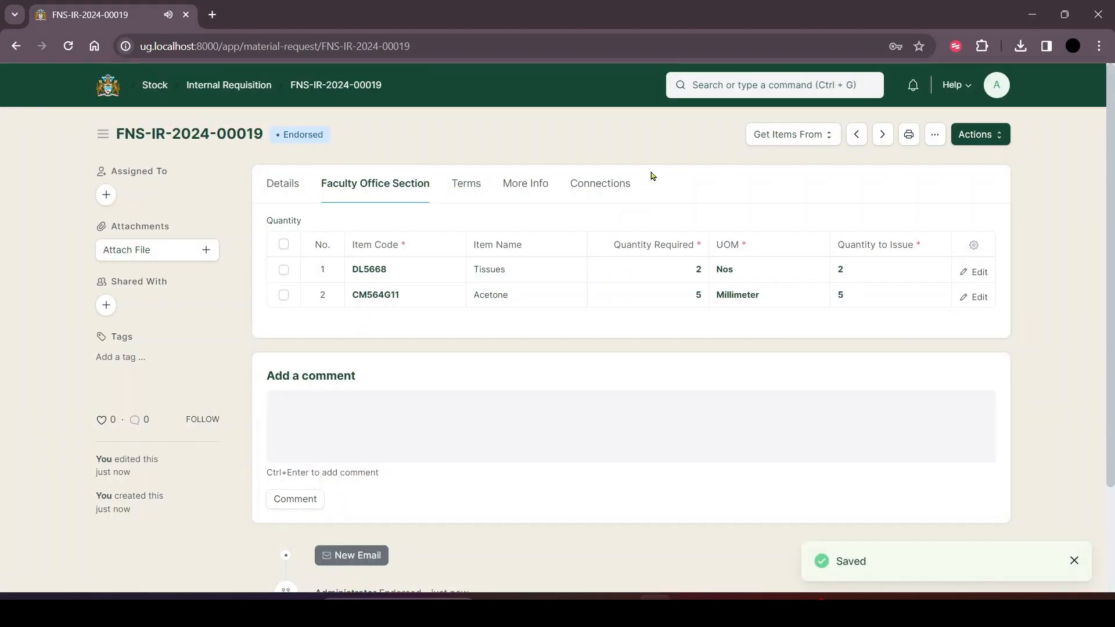
Issue the stock for the endorsed requisition and look over the submitted record.
left_click(285, 183)
left_click(1002, 133)
left_click(915, 161)
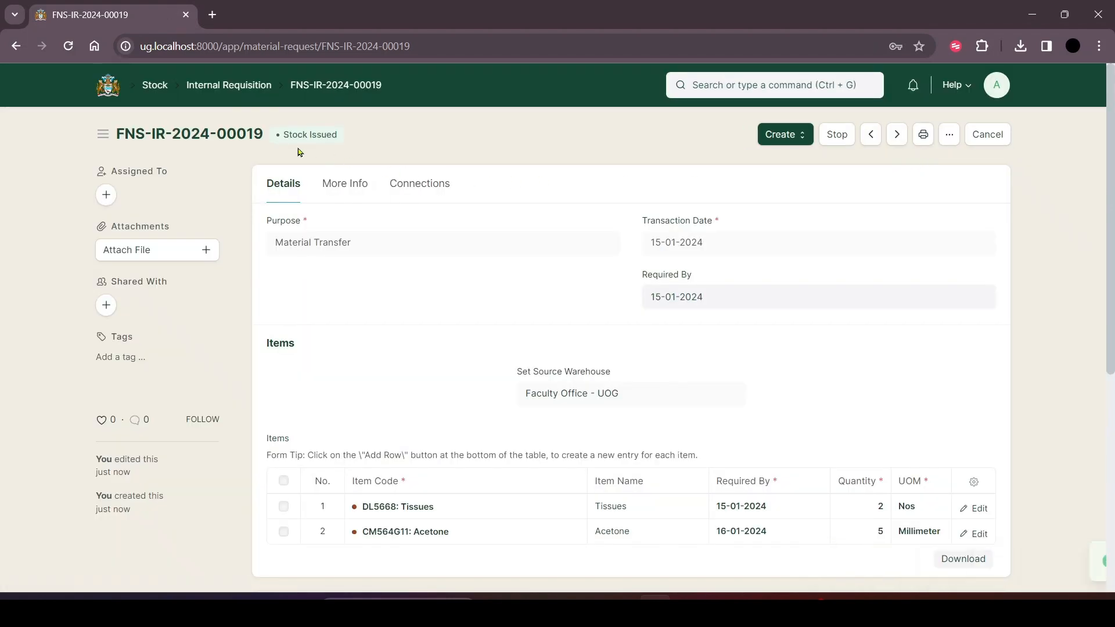
left_click_drag(287, 133, 325, 133)
scroll(790, 485, "down", 3)
scroll(789, 486, "up", 3)
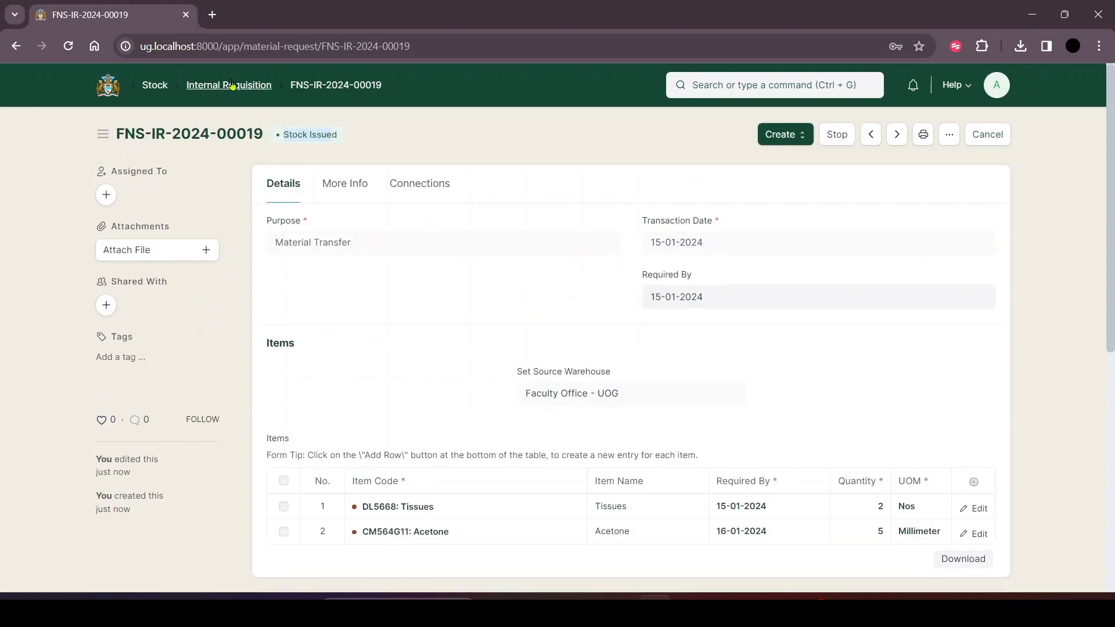
Return to the FNS Inventory workspace and start a new stock entry.
left_click(113, 97)
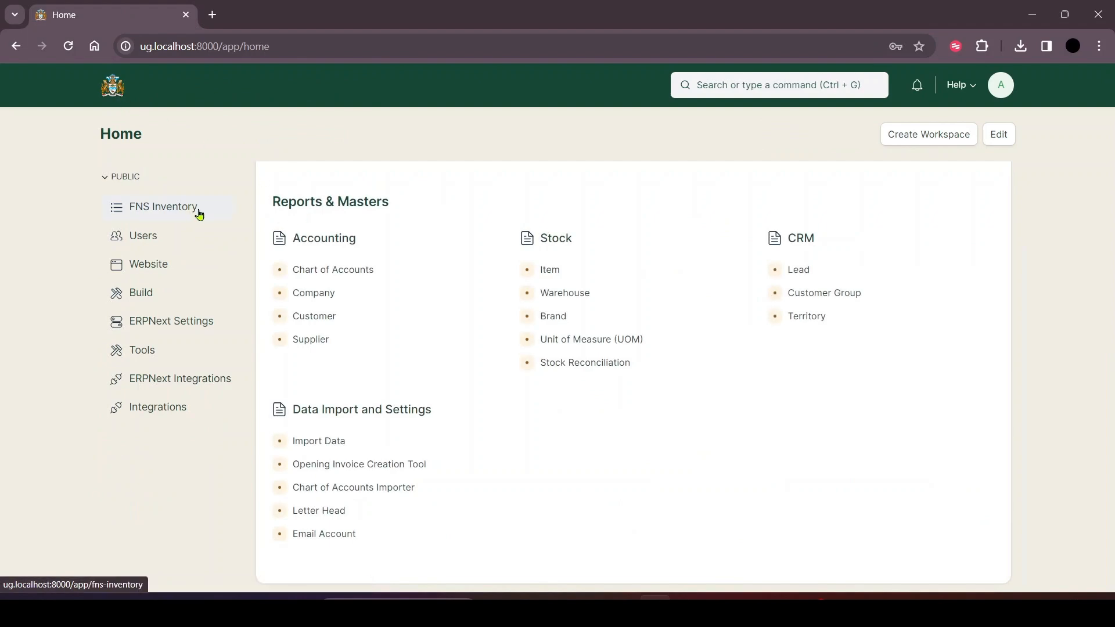
left_click(202, 214)
scroll(865, 482, "down", 3)
left_click(685, 303)
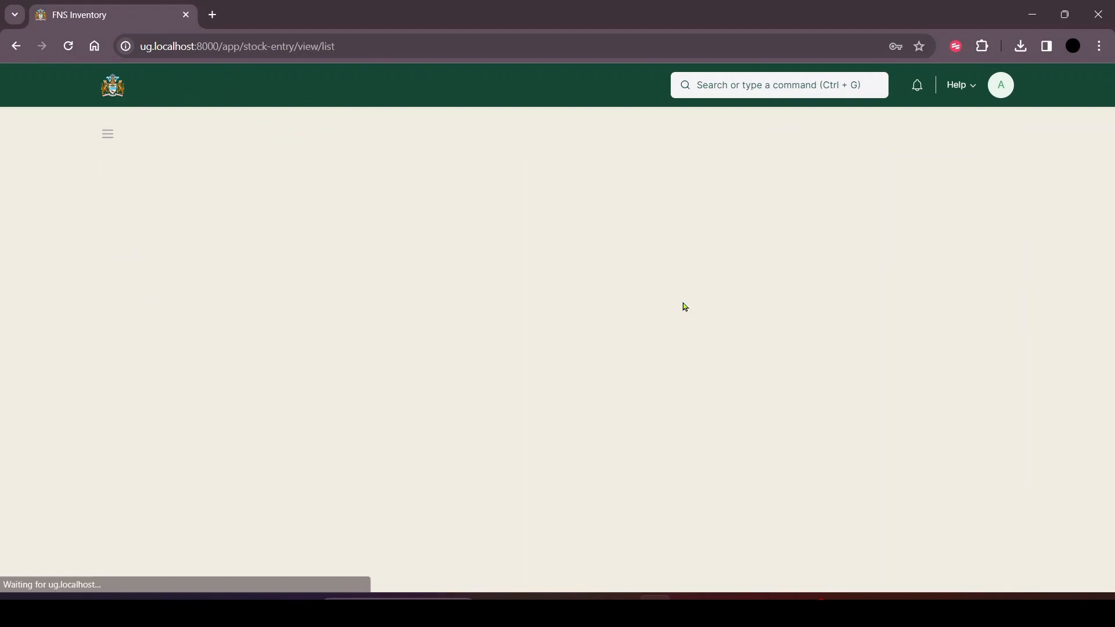
left_click(976, 135)
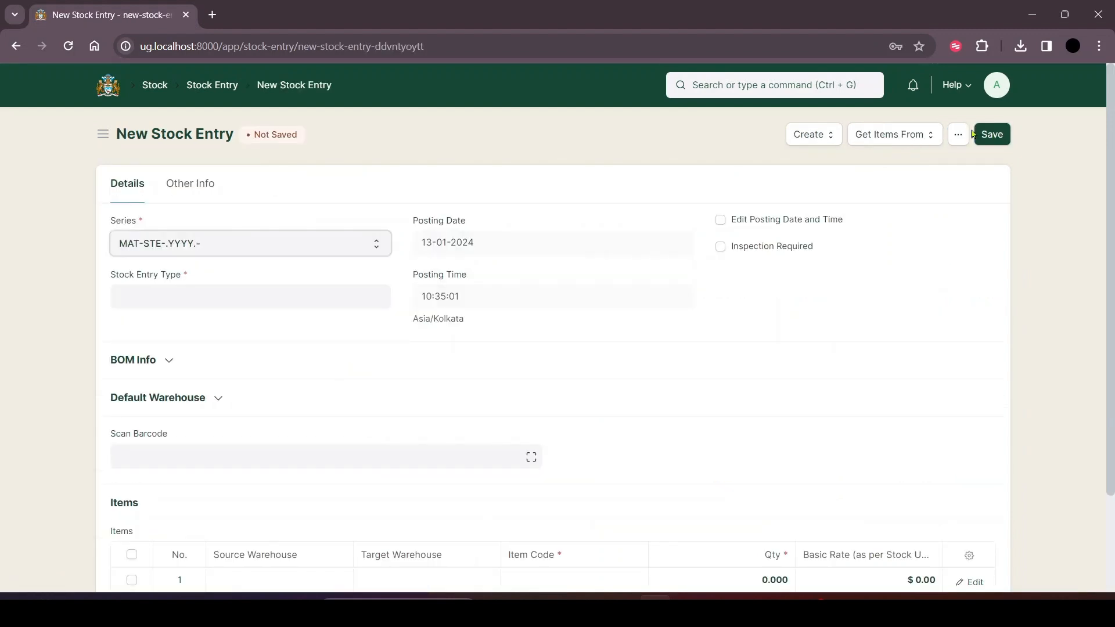
Fetch the items for the stock entry from the internal requisition that was just issued, with purpose Material Transfer.
left_click(914, 138)
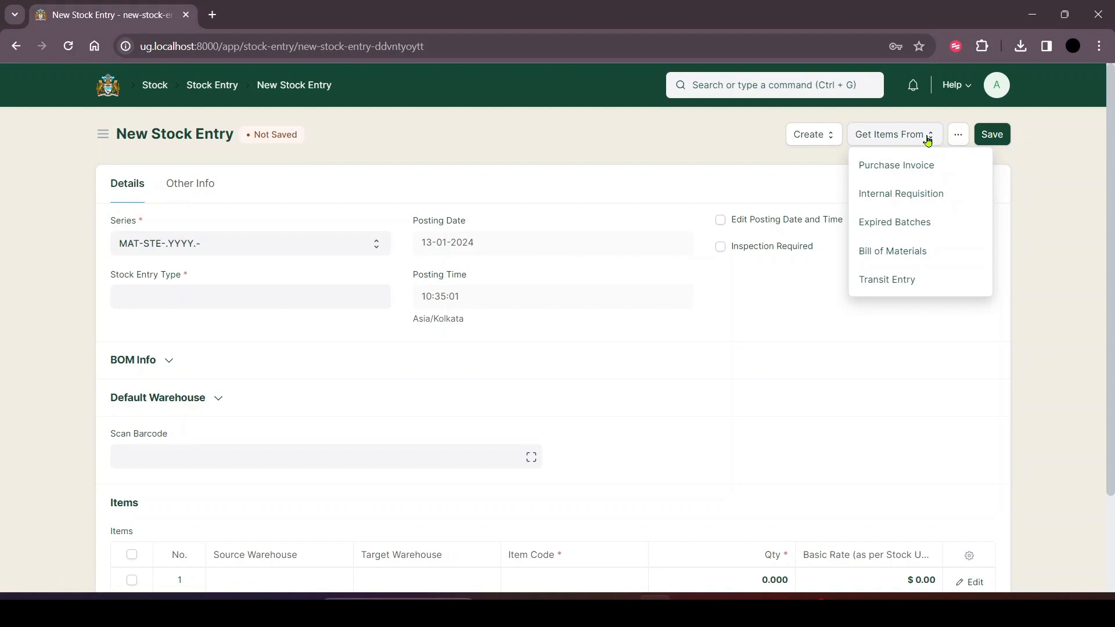
left_click(923, 197)
scroll(517, 342, "down", 2)
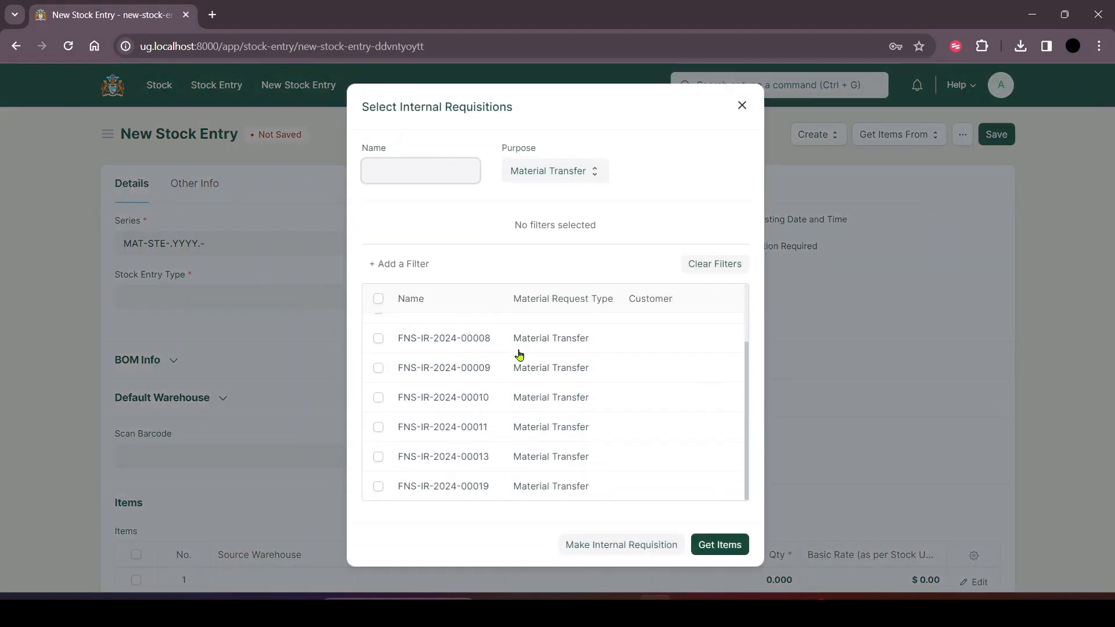
left_click(380, 487)
left_click(713, 537)
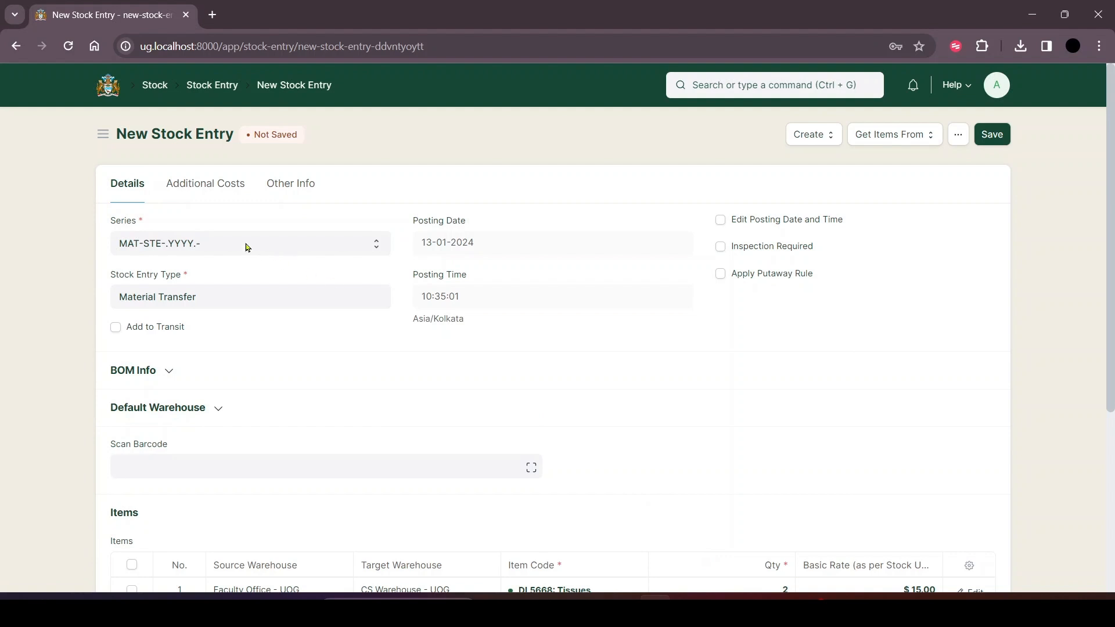
Review the fetched items and totals of the new stock entry, plus its Additional Costs and Other Info sections.
scroll(257, 251, "down", 3)
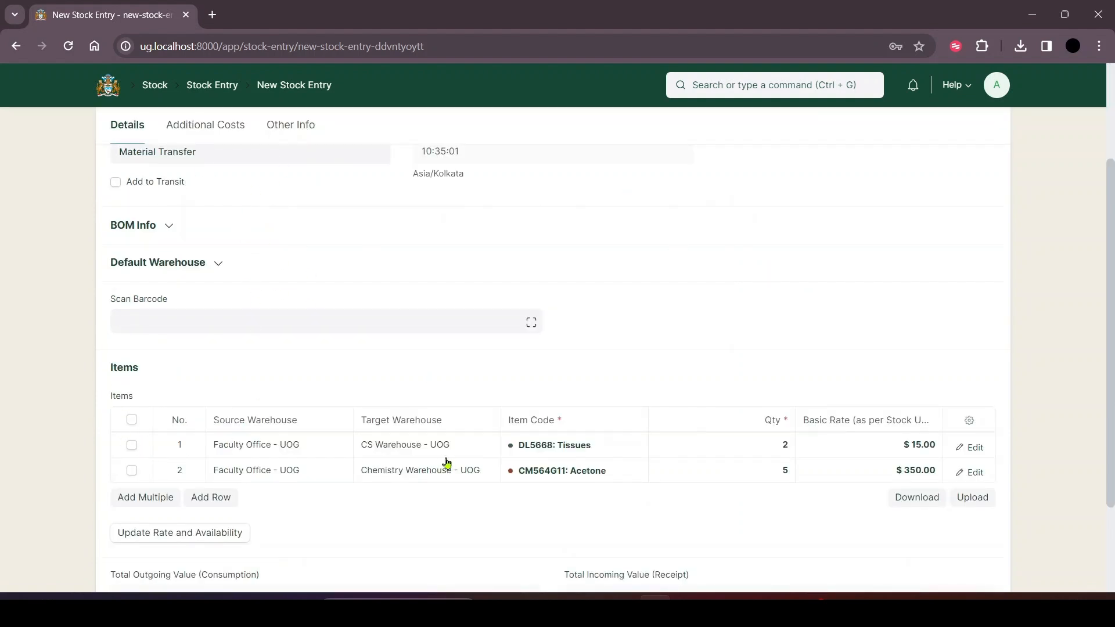
scroll(635, 340, "down", 3)
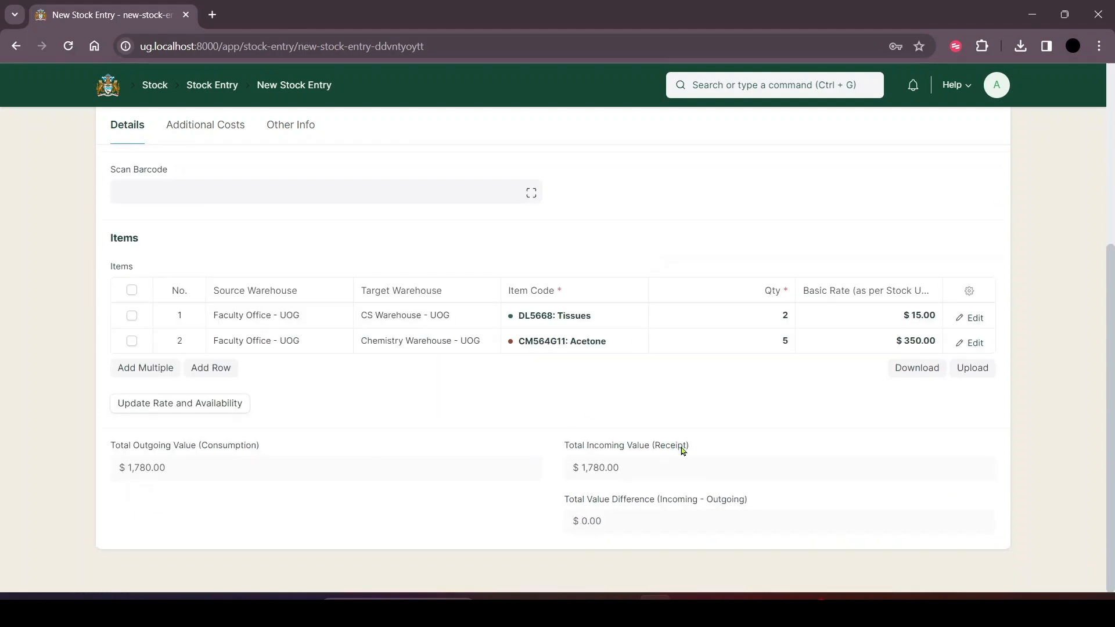
scroll(671, 471, "up", 5)
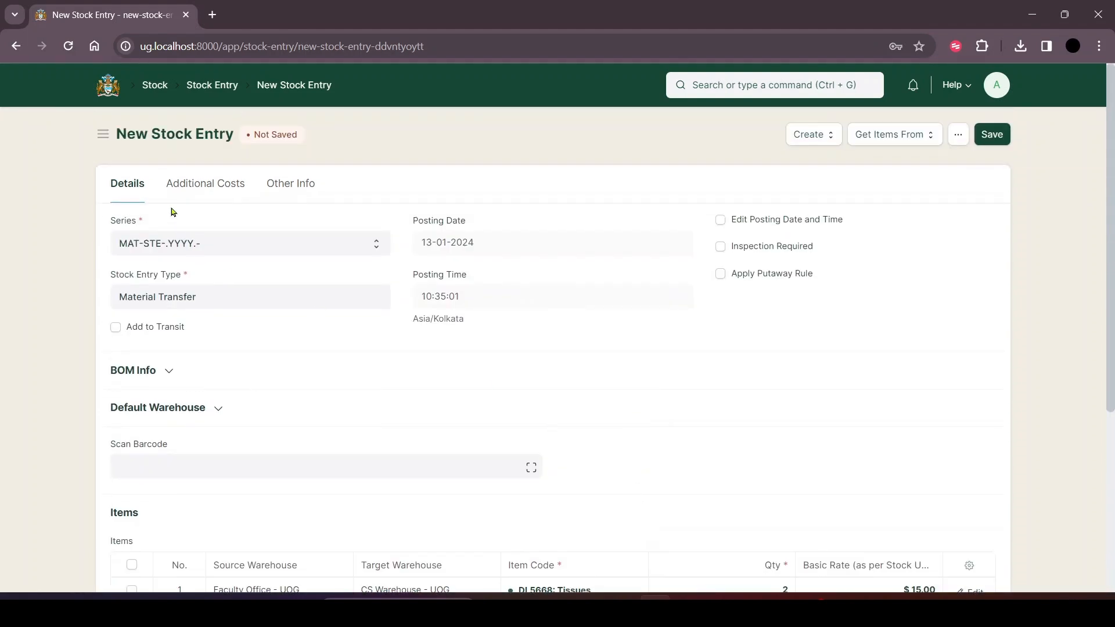
left_click(178, 187)
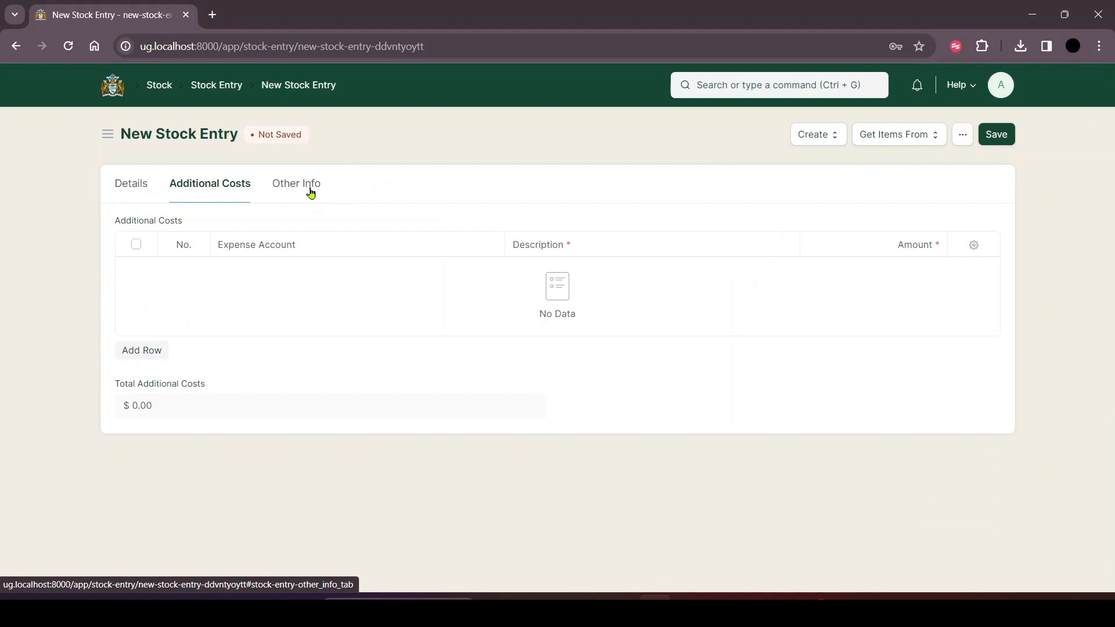
left_click(308, 187)
left_click(233, 186)
left_click(134, 183)
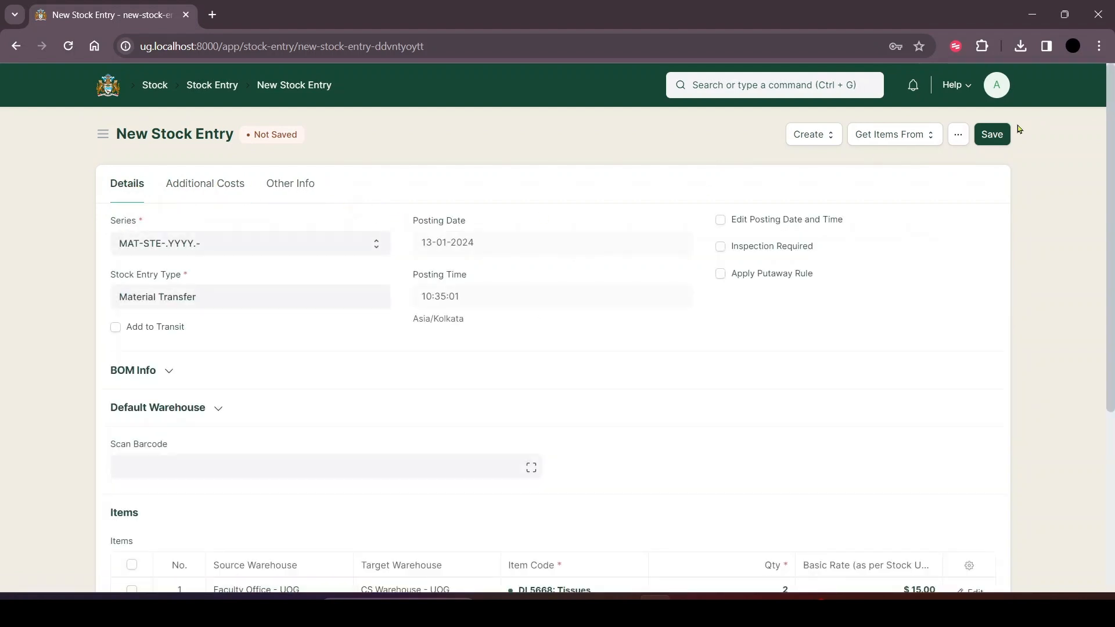
Enter 125 as the Serial No for the Acetone row and save the Material Transfer stock entry.
left_click(998, 136)
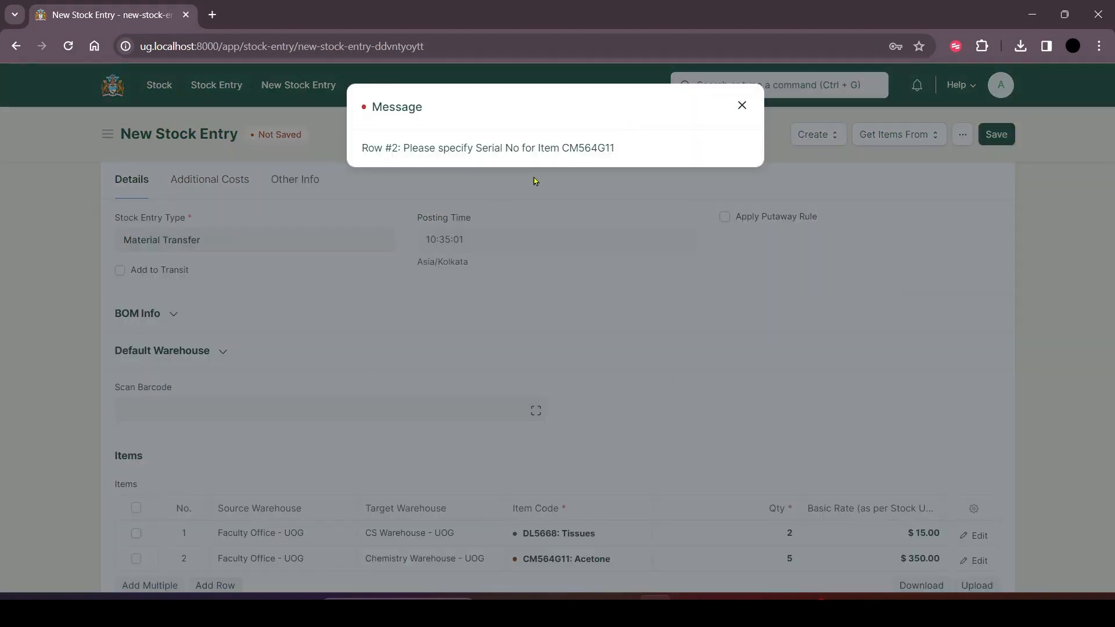
left_click(685, 169)
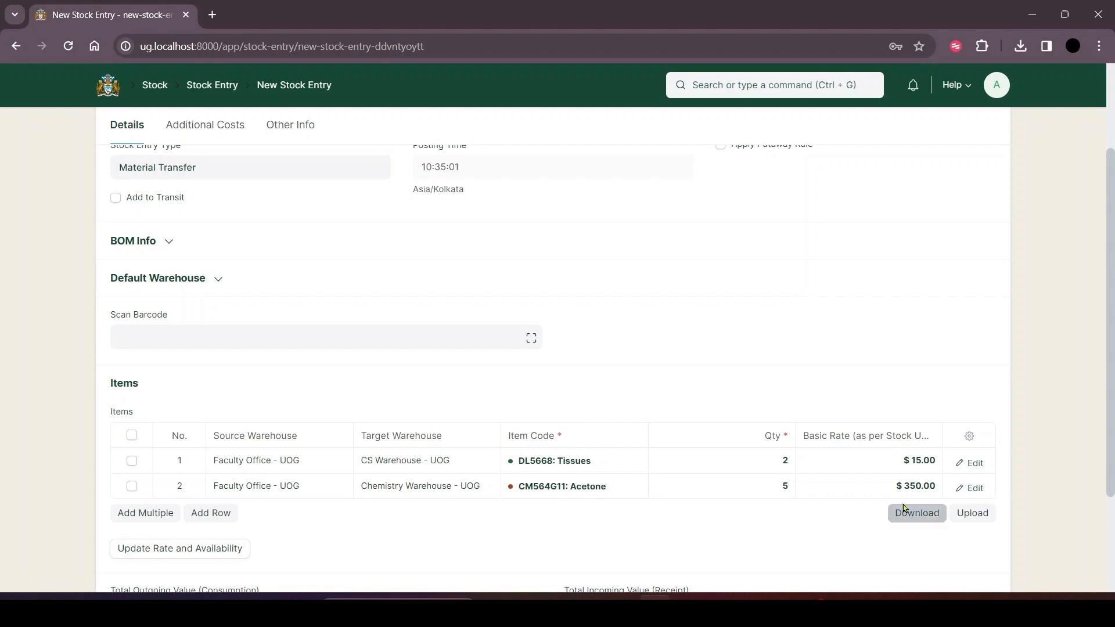
left_click(969, 488)
scroll(365, 379, "down", 9)
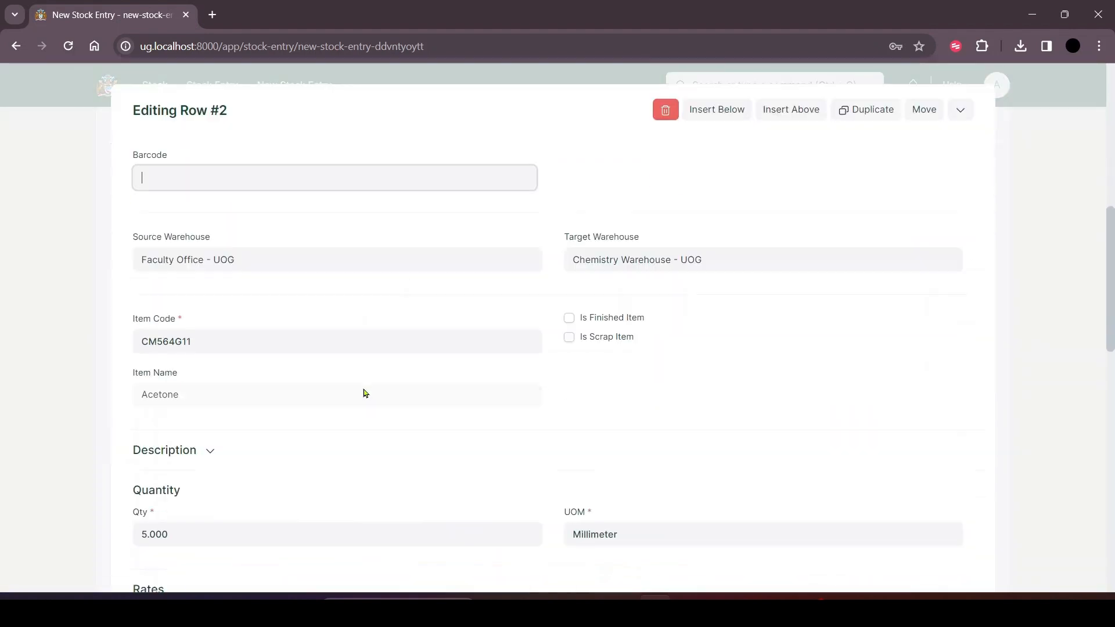
scroll(363, 387, "down", 3)
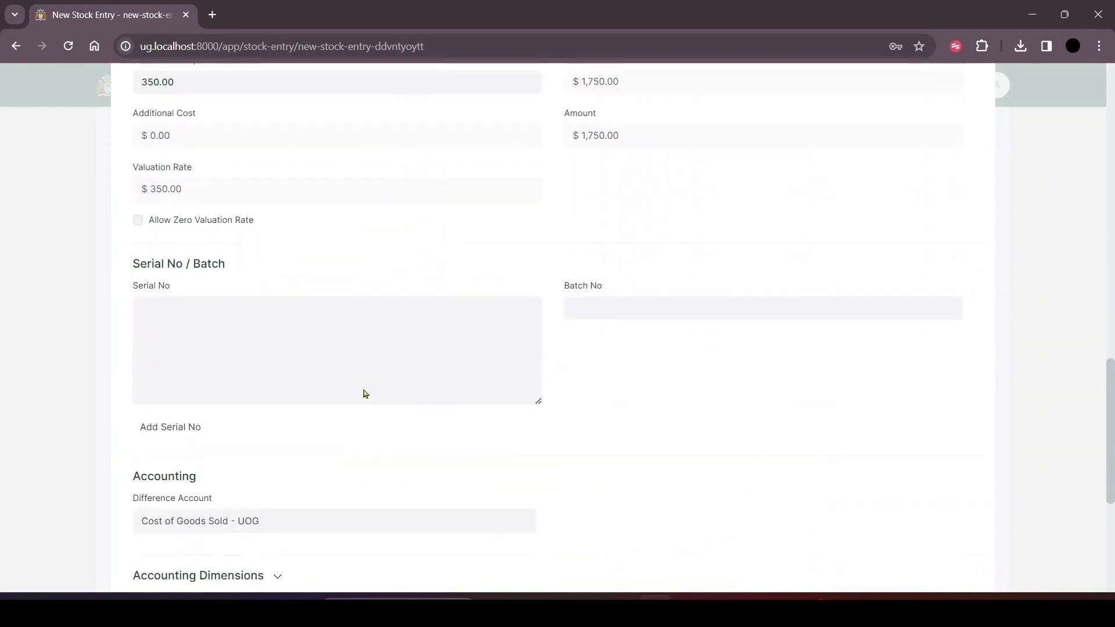
left_click(285, 306)
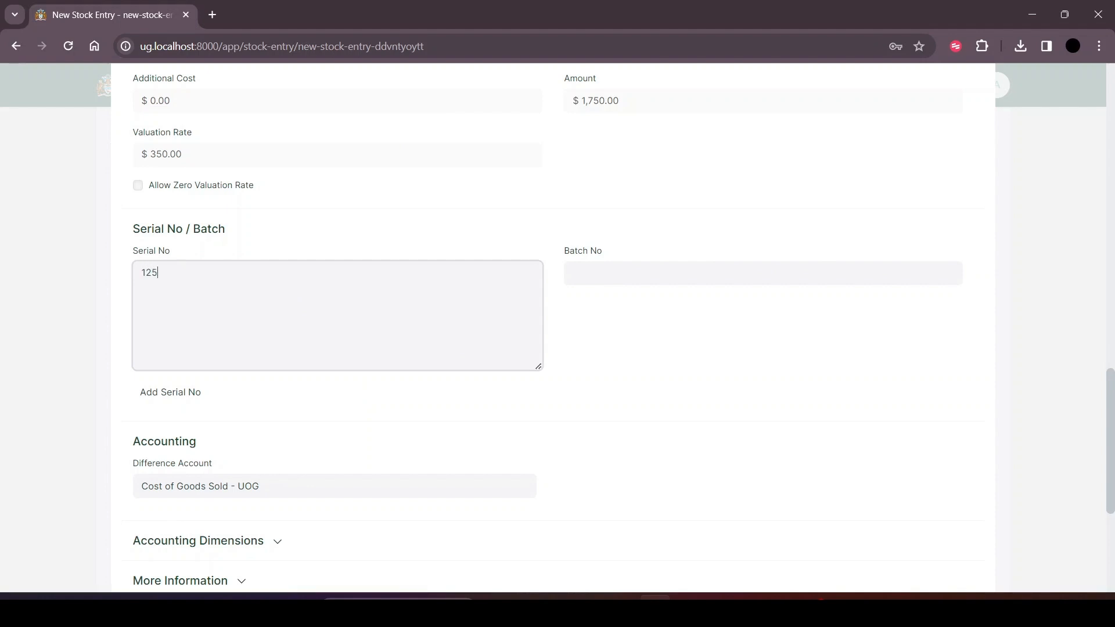
scroll(989, 159, "up", 10)
left_click(961, 178)
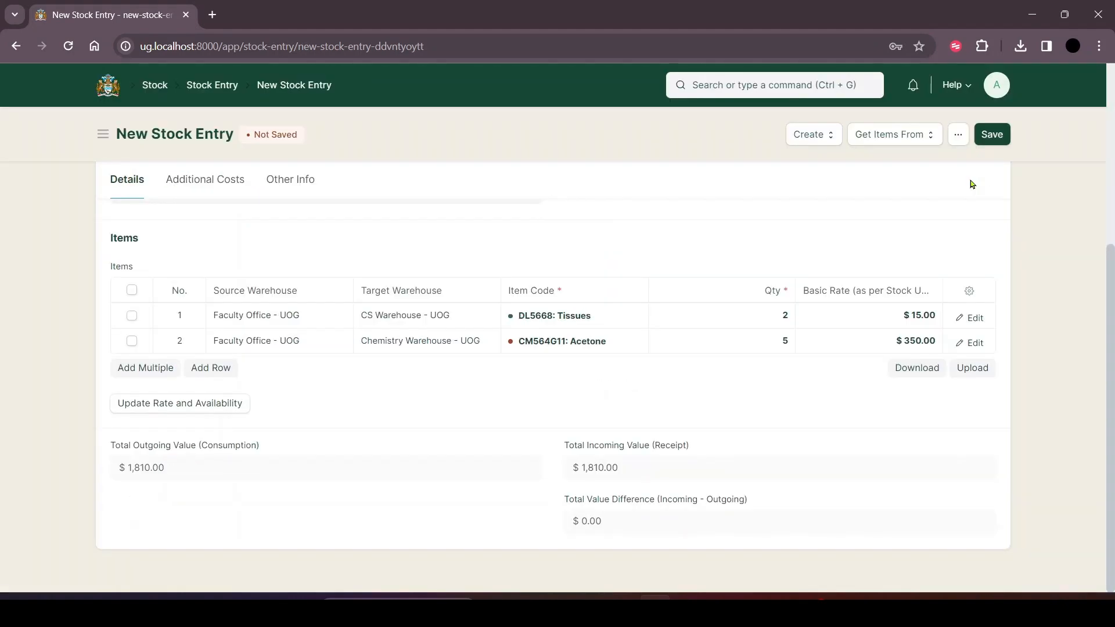
left_click(993, 135)
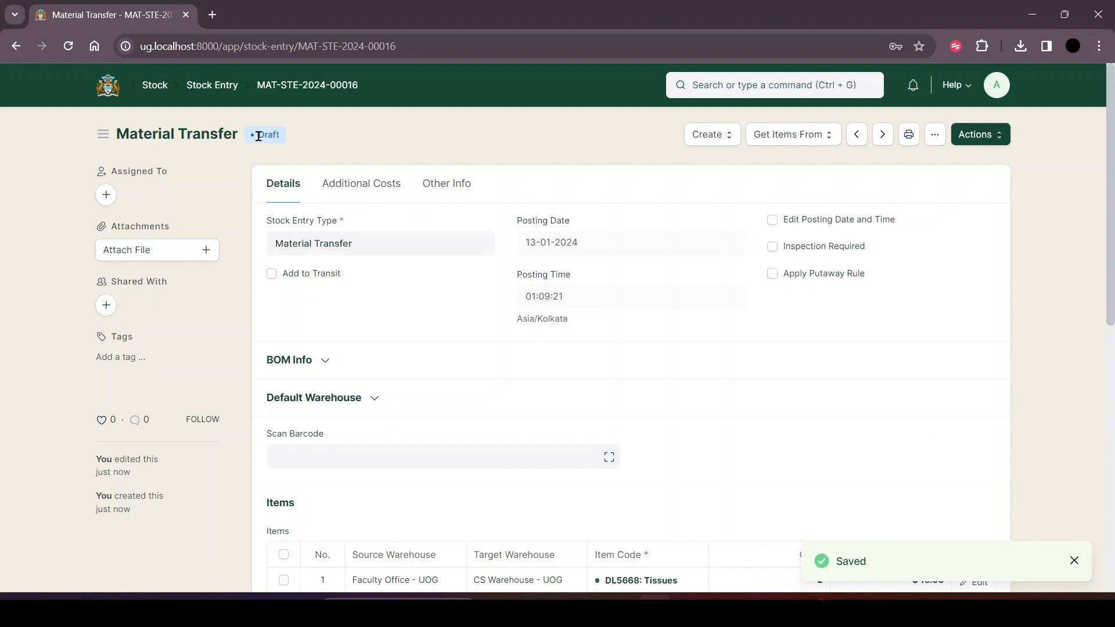
Submit the Material Transfer stock entry for verification and verify it.
left_click(996, 135)
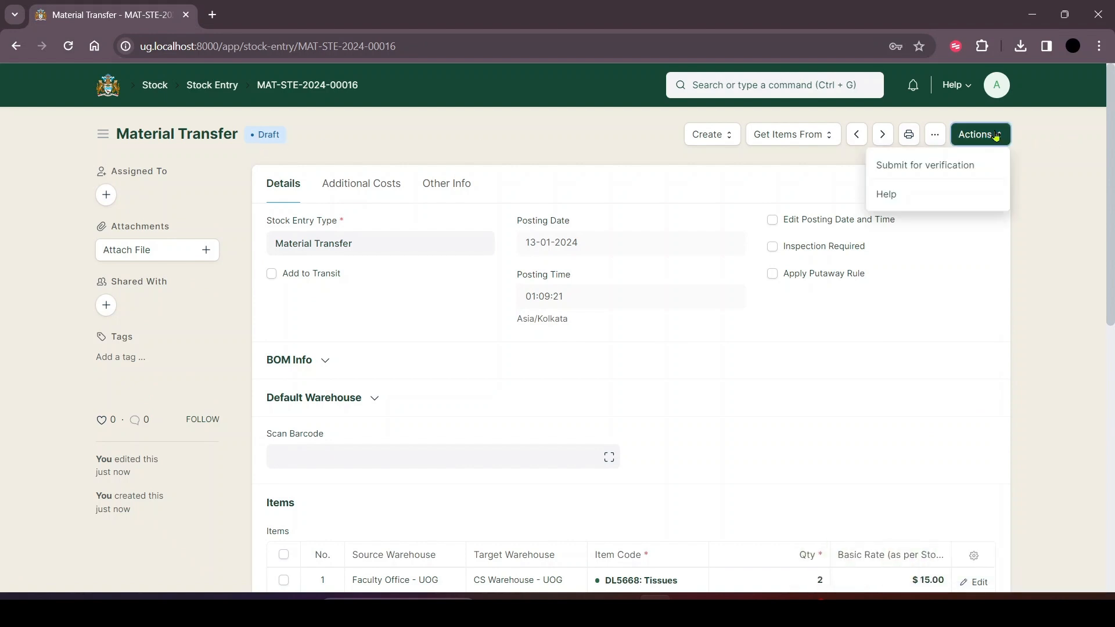
left_click(924, 168)
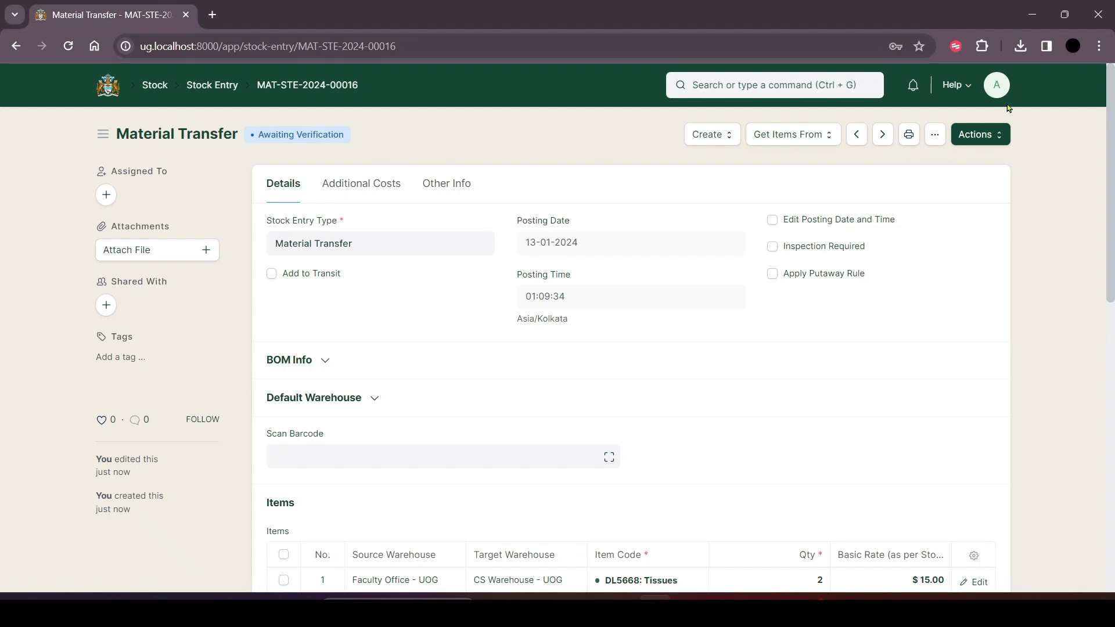
left_click(984, 142)
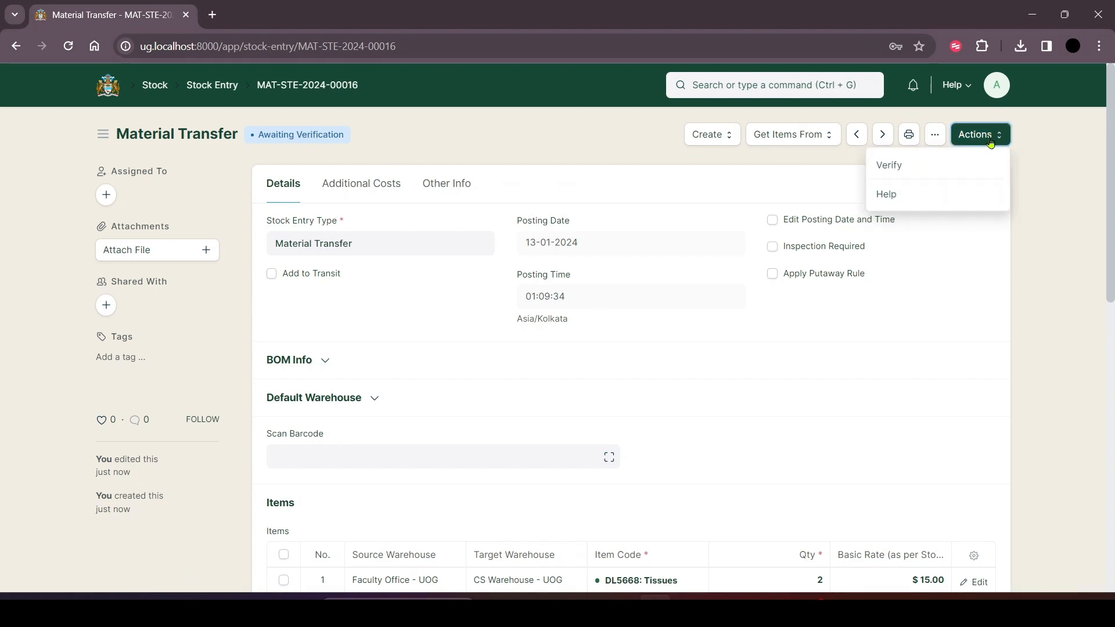
left_click(911, 163)
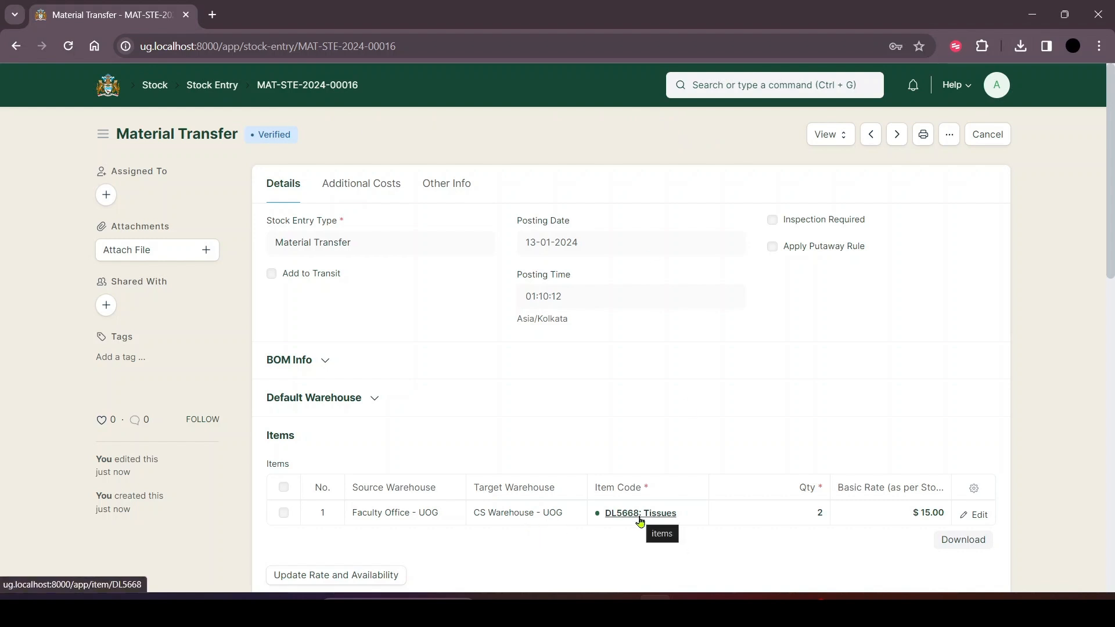
Open the Tissues item from the verified transfer and examine its stock levels in each warehouse.
mouse_move(649, 518)
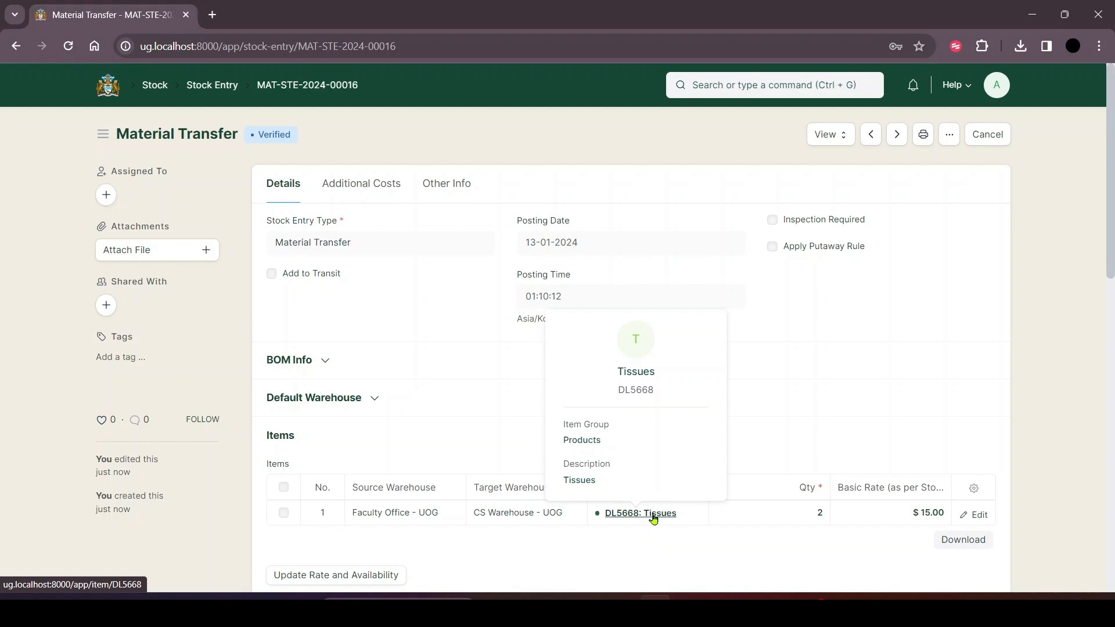
left_click(654, 519)
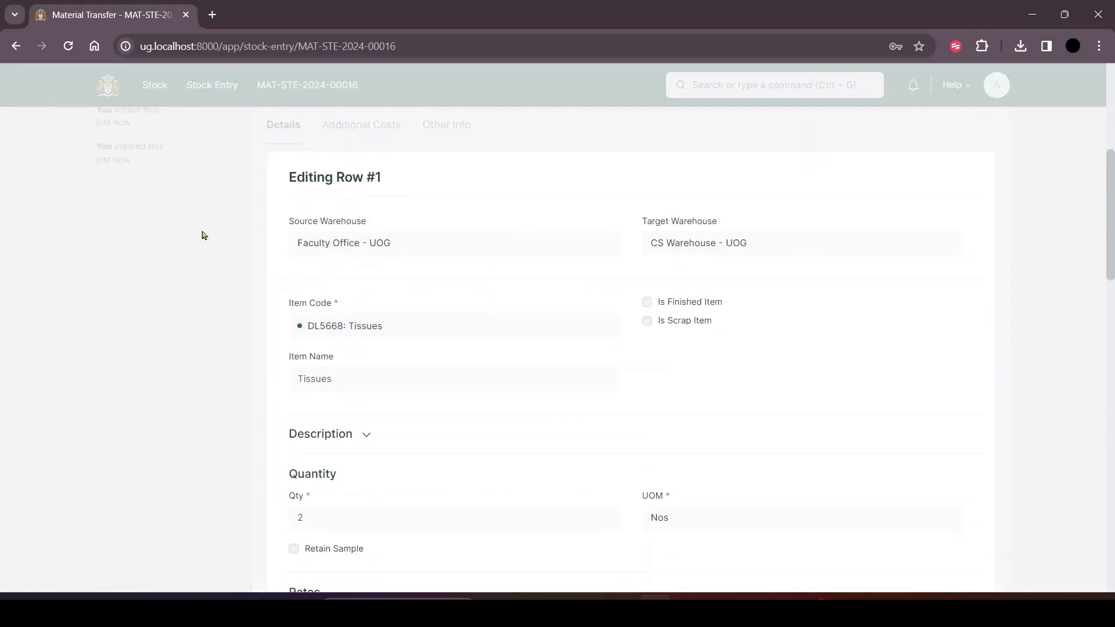
left_click(360, 328)
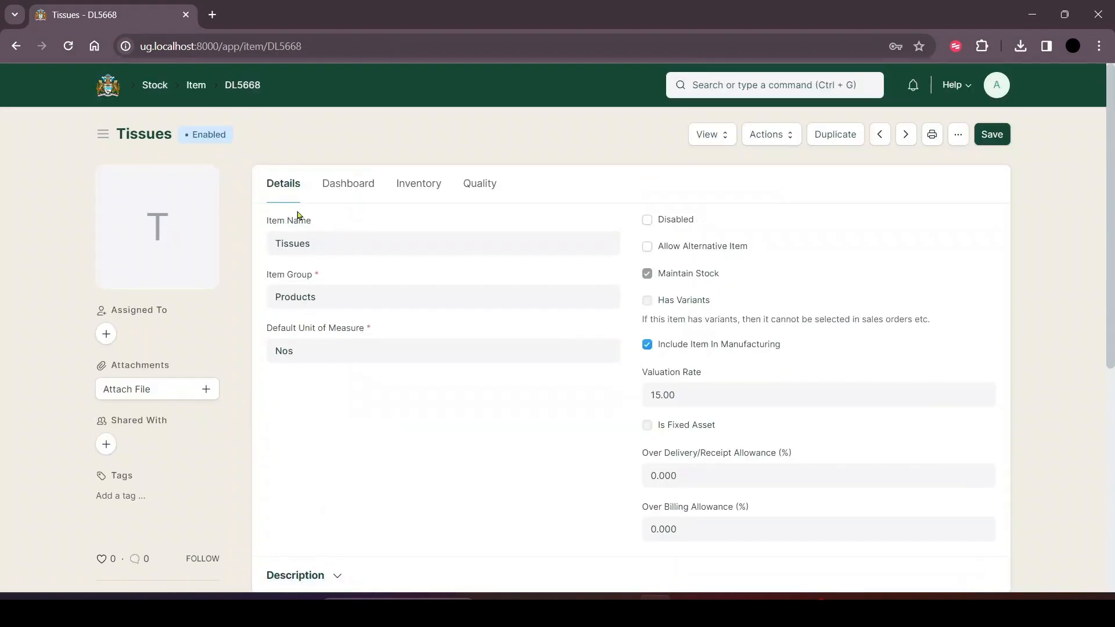
left_click(346, 183)
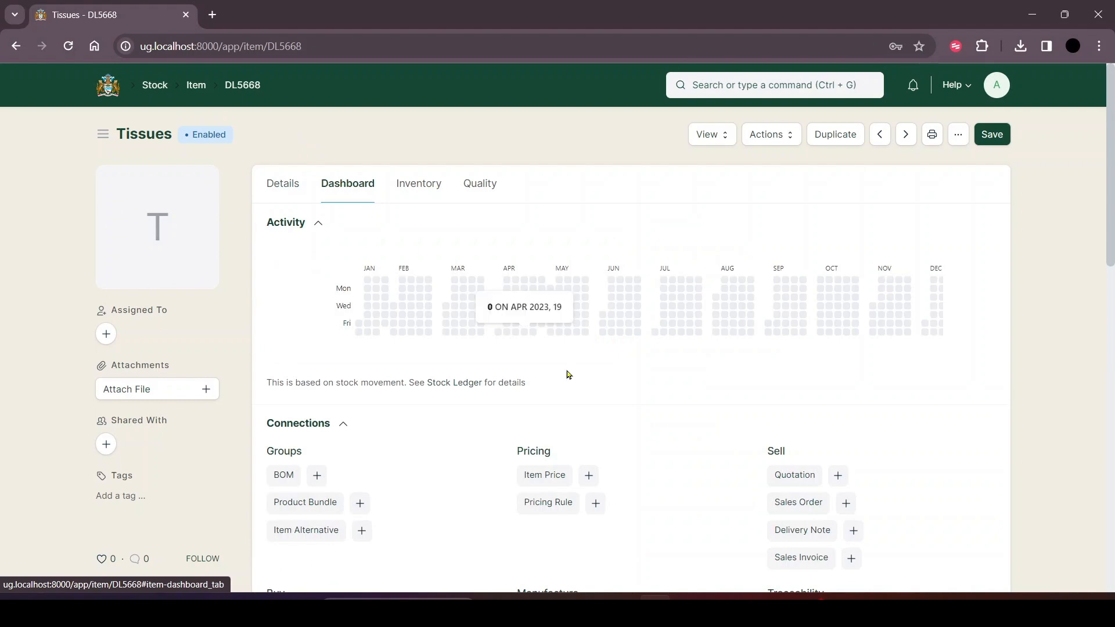
scroll(565, 372, "down", 4)
scroll(567, 370, "down", 5)
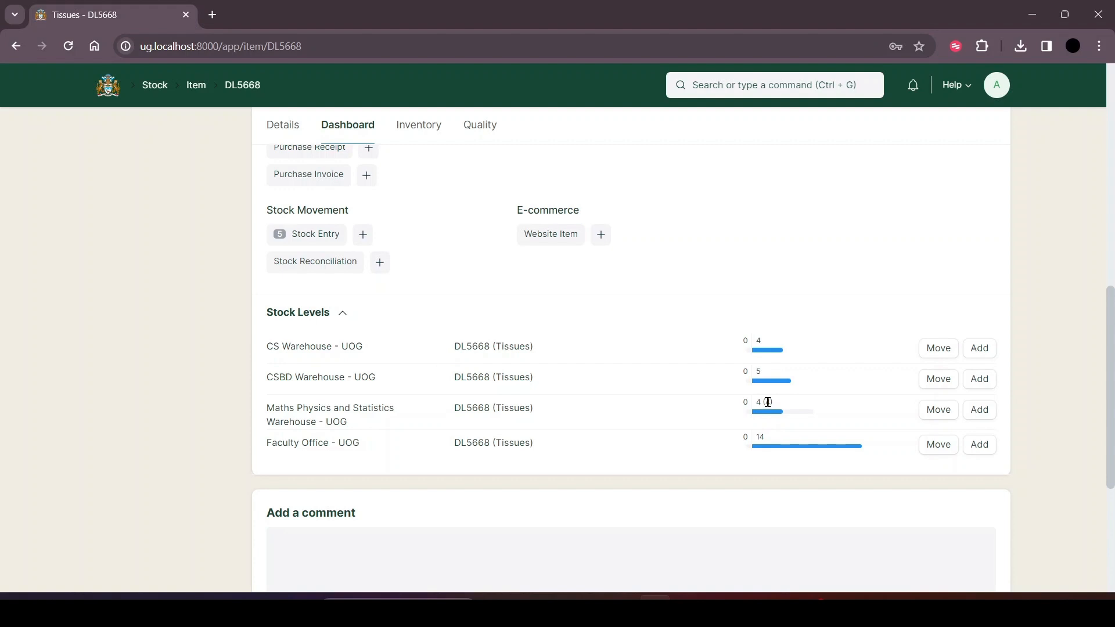
mouse_move(768, 402)
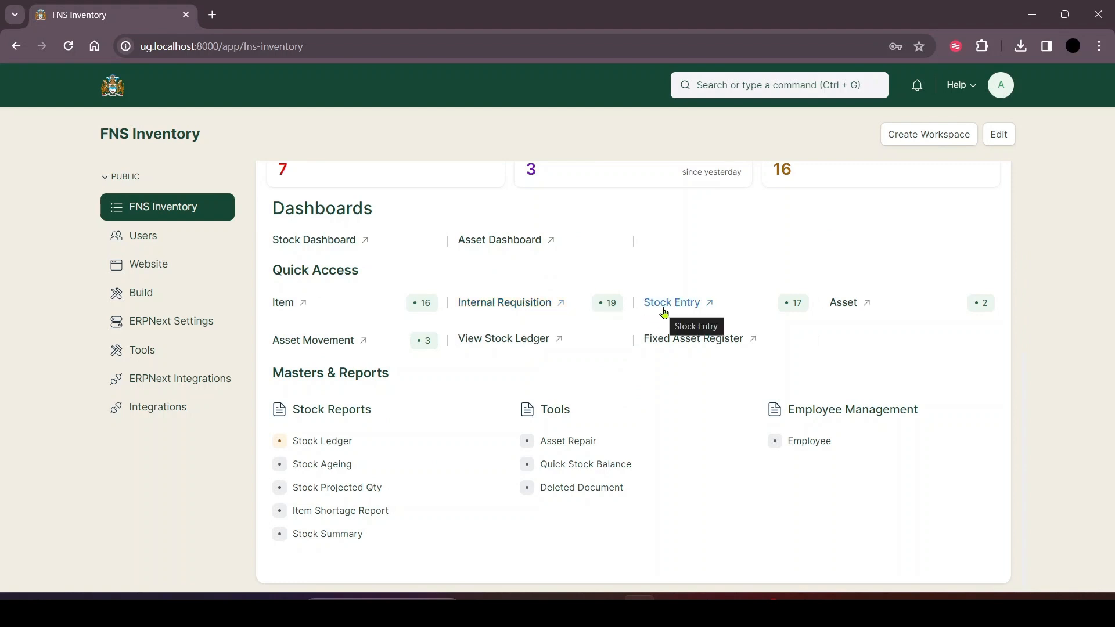
Start a new asset record from the FNS Inventory workspace and choose UG-H8274 (Laptop) as its item code.
left_click(848, 306)
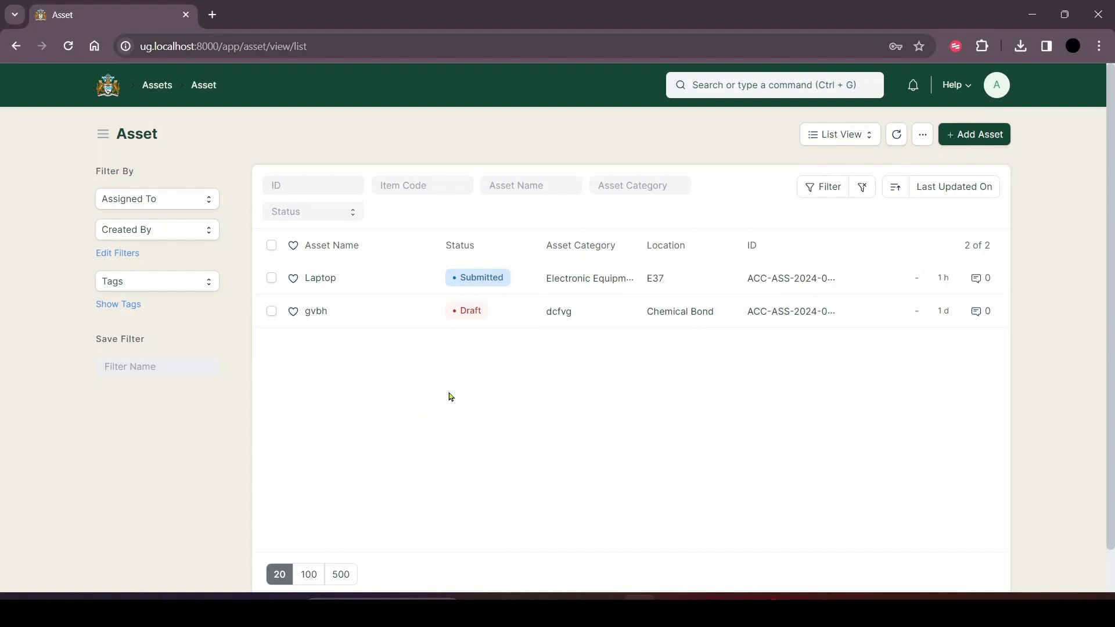
left_click(957, 136)
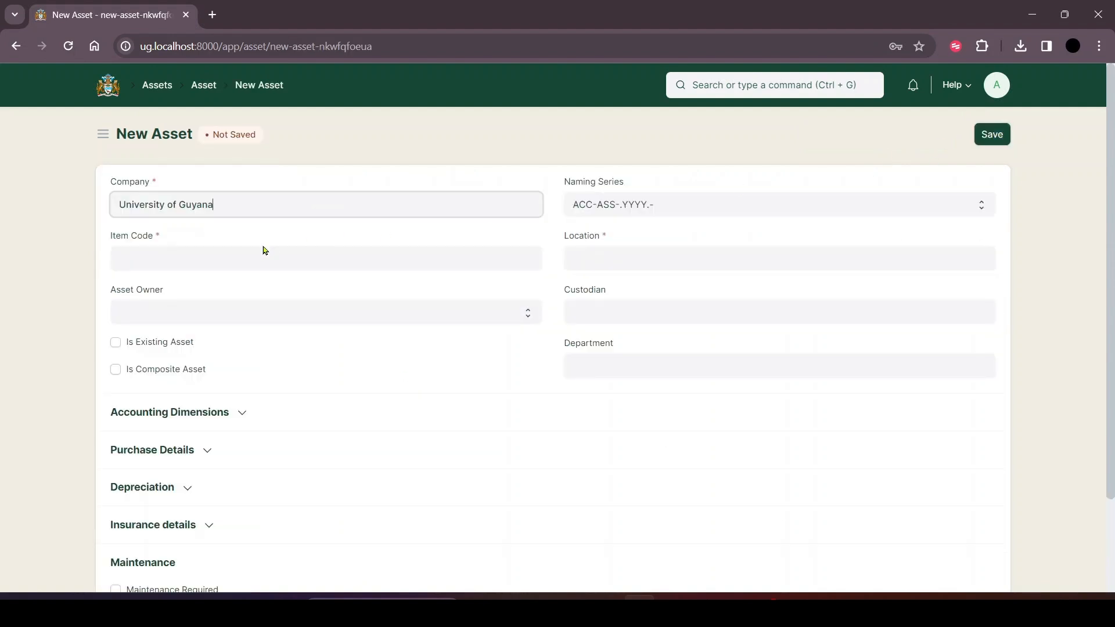
left_click(214, 249)
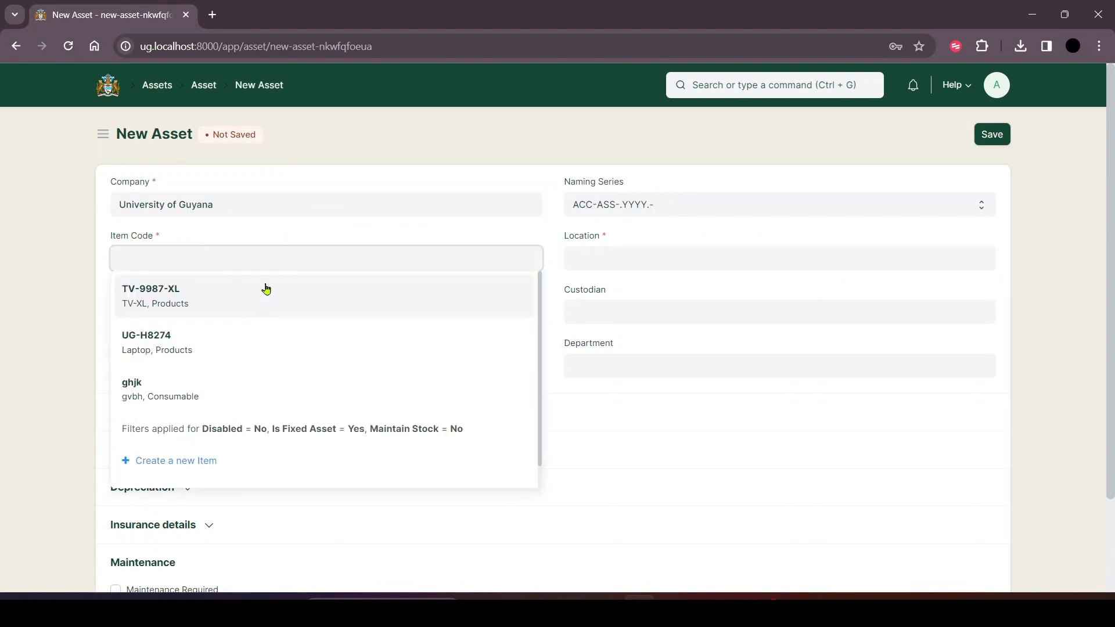
scroll(259, 326, "down", 1)
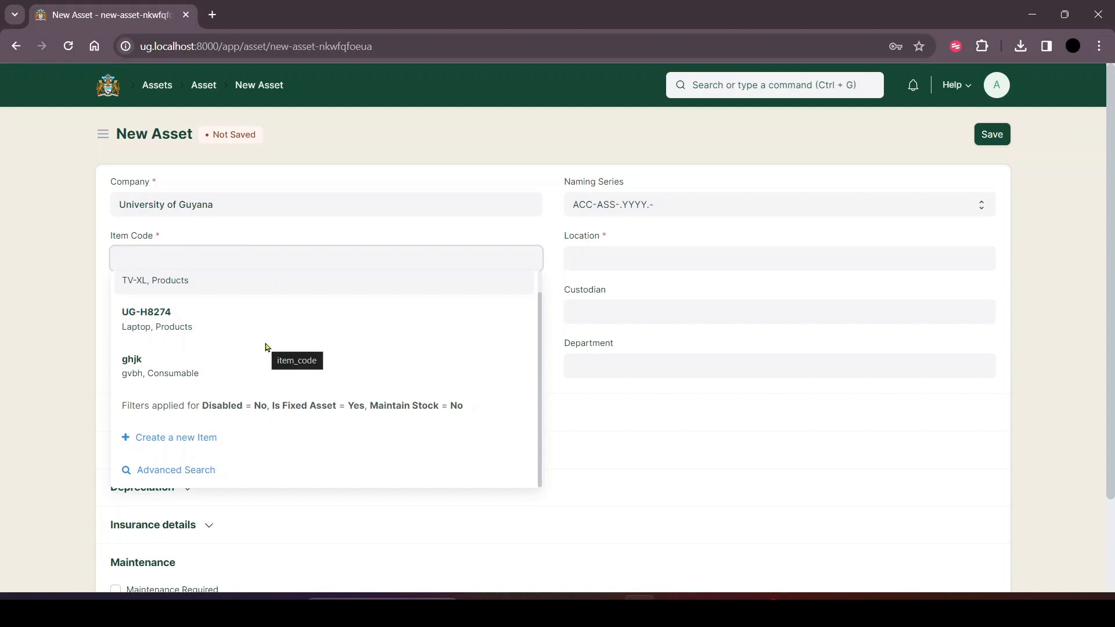
scroll(235, 337, "up", 1)
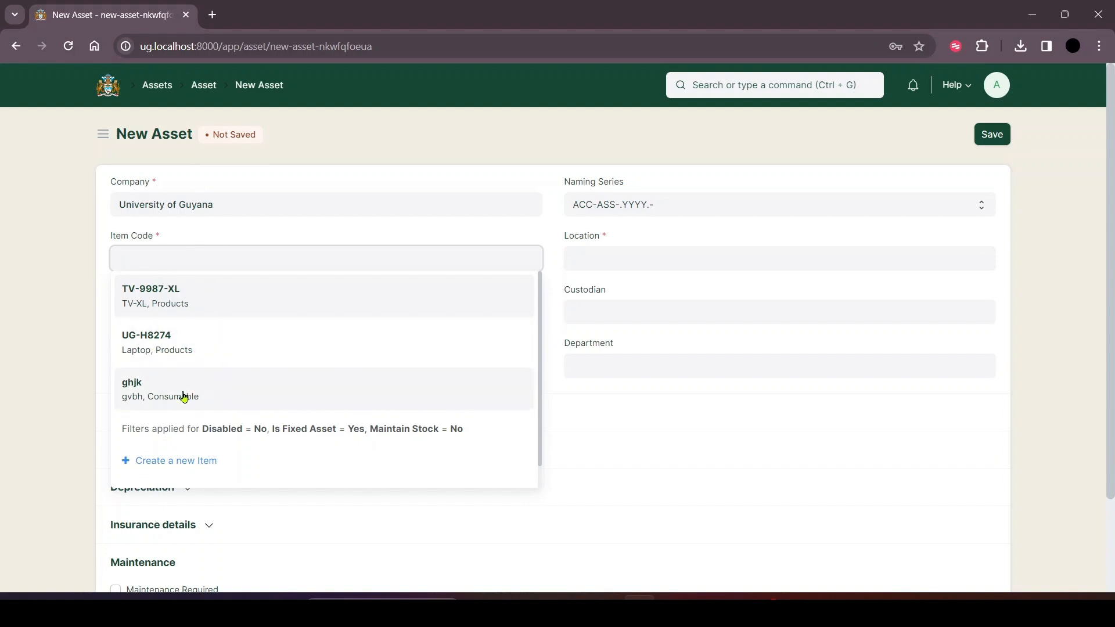
left_click(174, 343)
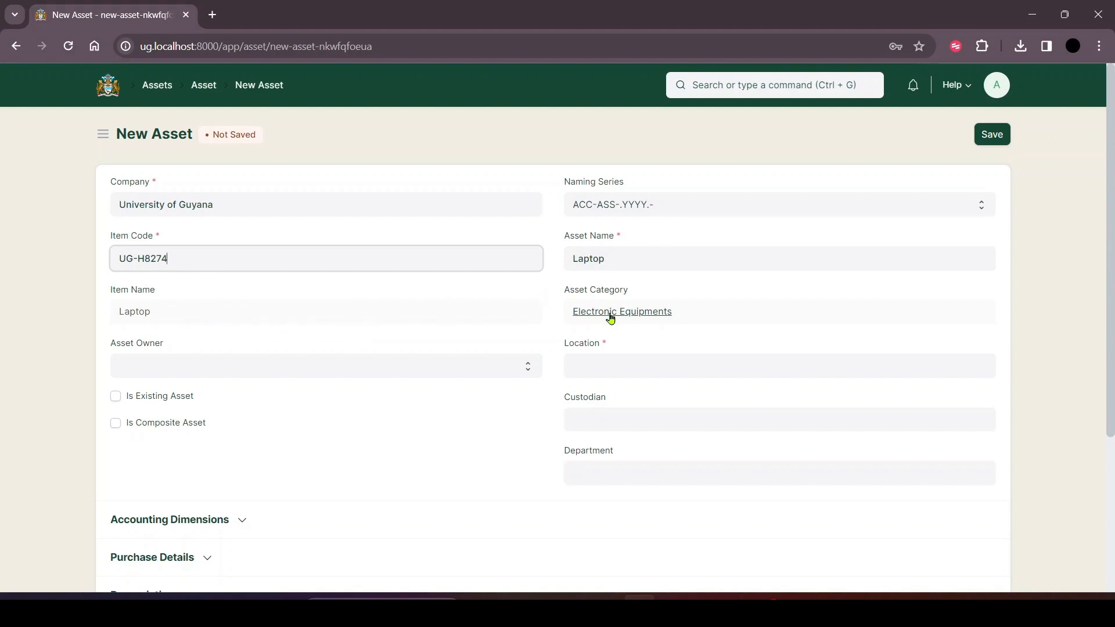
Set the new asset's location to Chemical Bond and mark it as an existing asset.
left_click(590, 369)
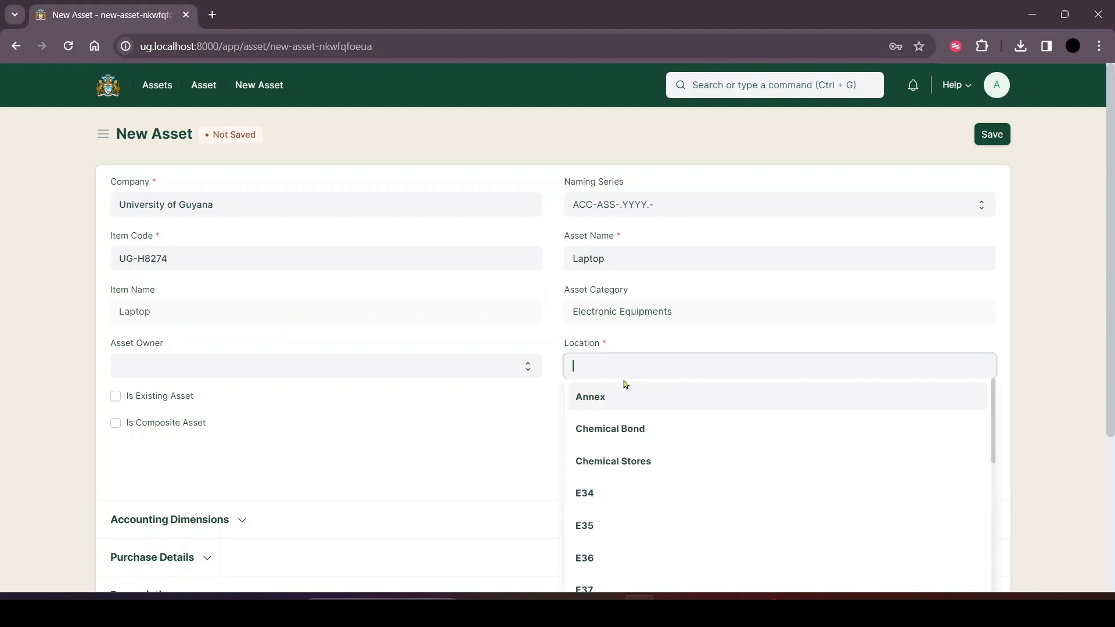
left_click(665, 442)
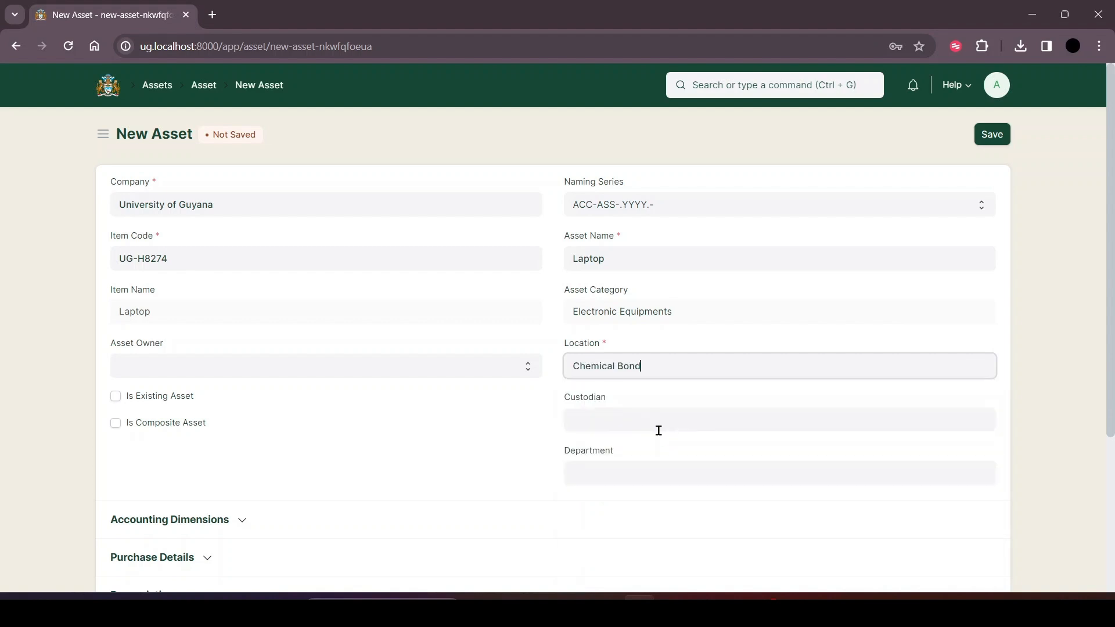
left_click(165, 398)
Look through the Accounting Dimensions, Purchase Details and Depreciation sections of the new asset.
scroll(672, 483, "down", 4)
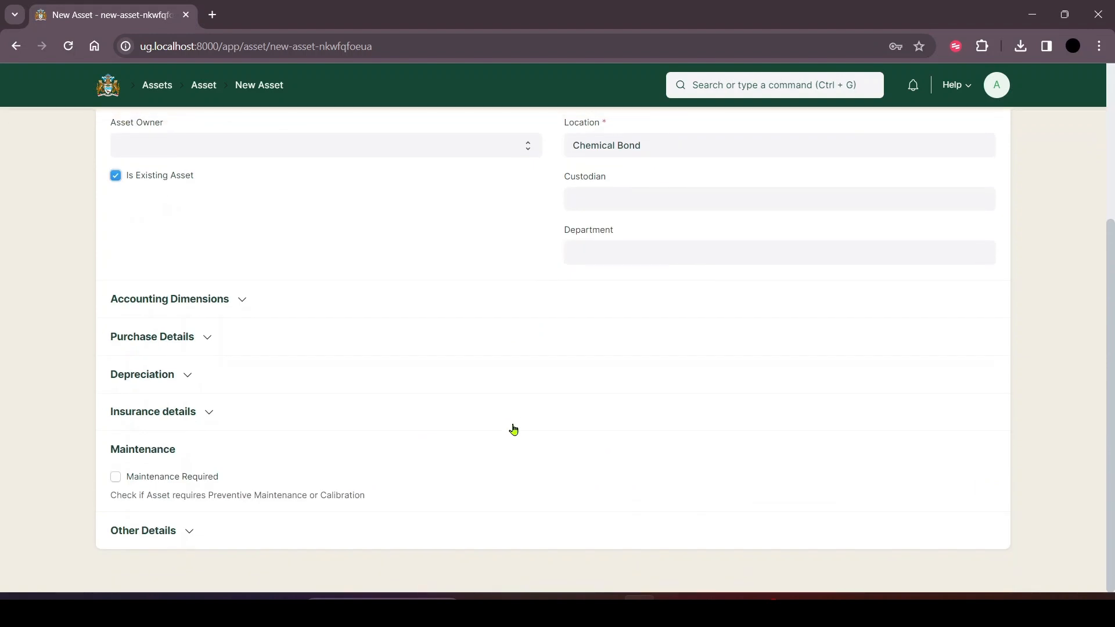
left_click(237, 298)
left_click(237, 298)
left_click(209, 339)
left_click(209, 338)
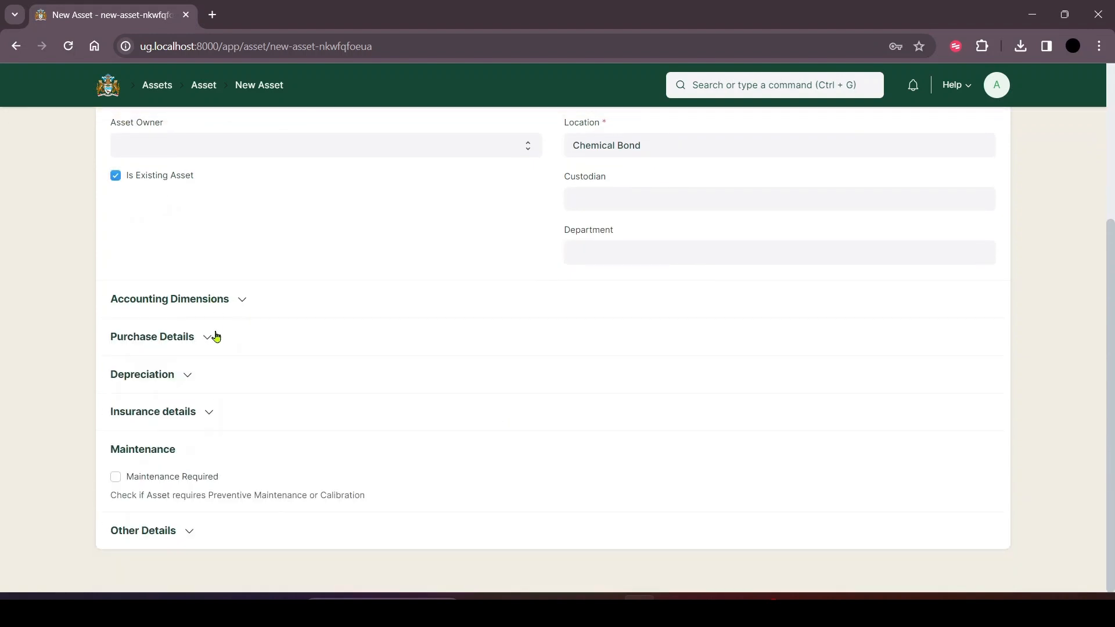
left_click(187, 374)
left_click(187, 375)
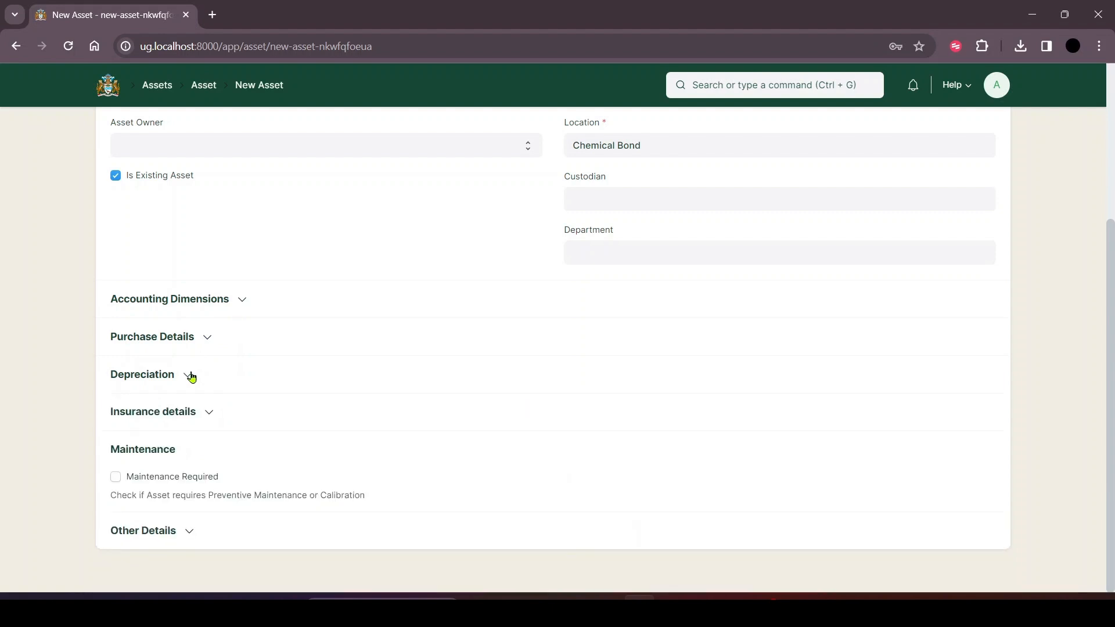
Mark the laptop asset as requiring maintenance and check its Other Details section.
left_click(116, 478)
left_click(175, 533)
scroll(130, 498, "down", 2)
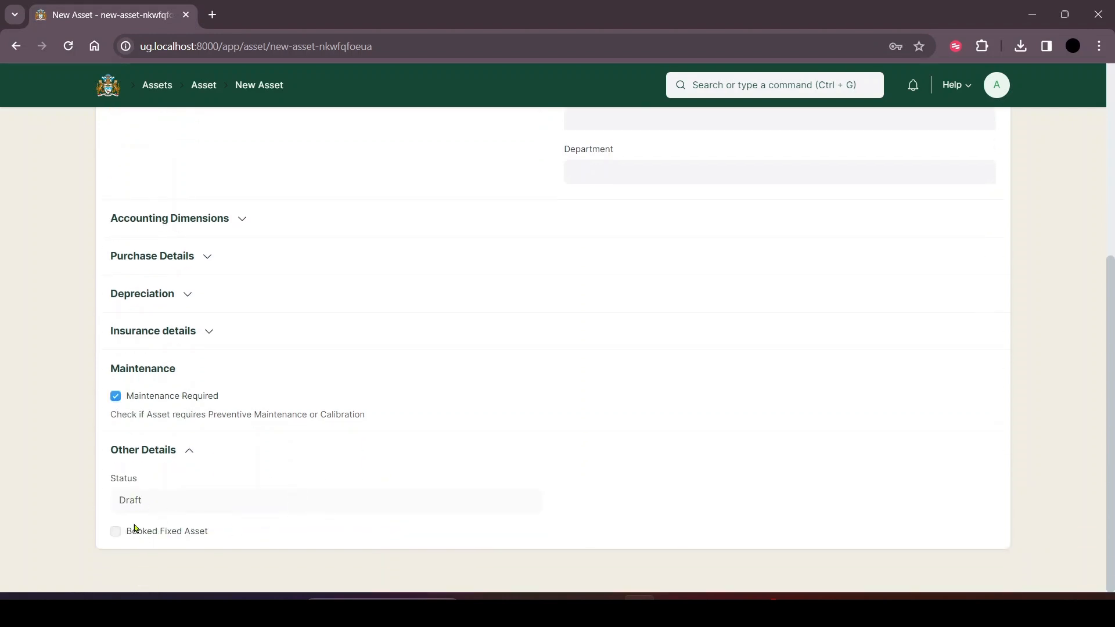
left_click(186, 450)
scroll(556, 417, "up", 4)
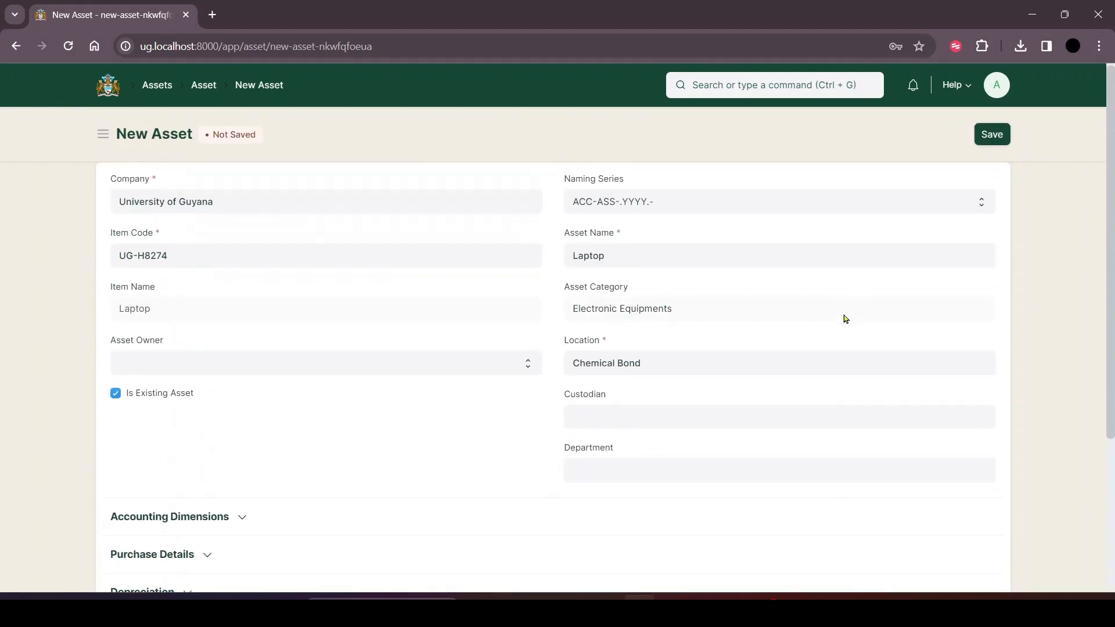
Assign the listed employee as the laptop asset's custodian and set its department to Department of Biology - UOG.
left_click(639, 424)
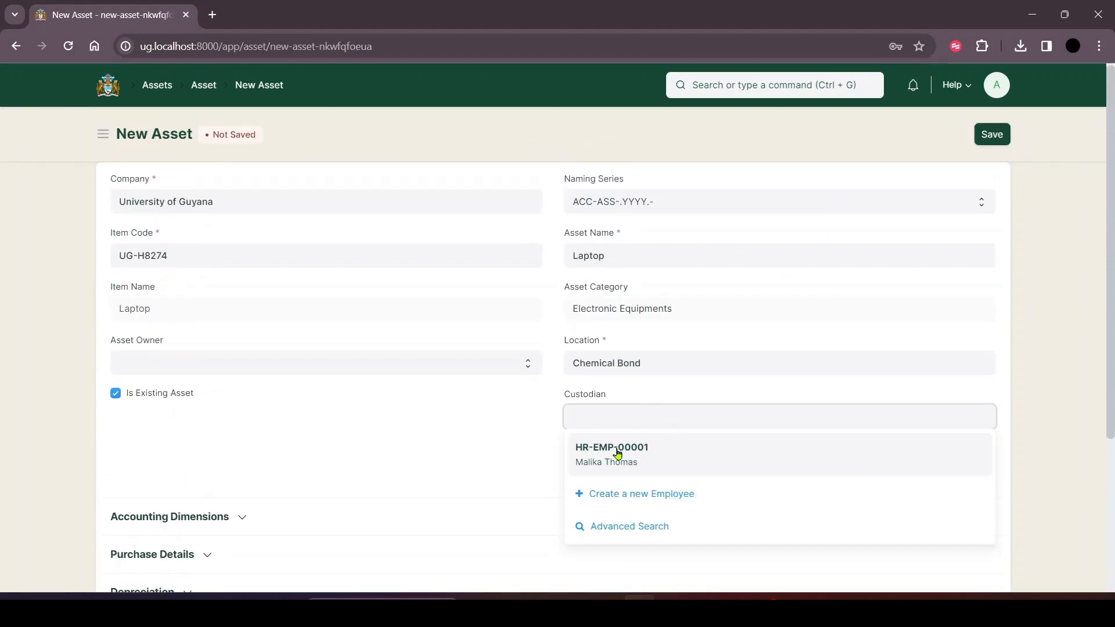
left_click(617, 453)
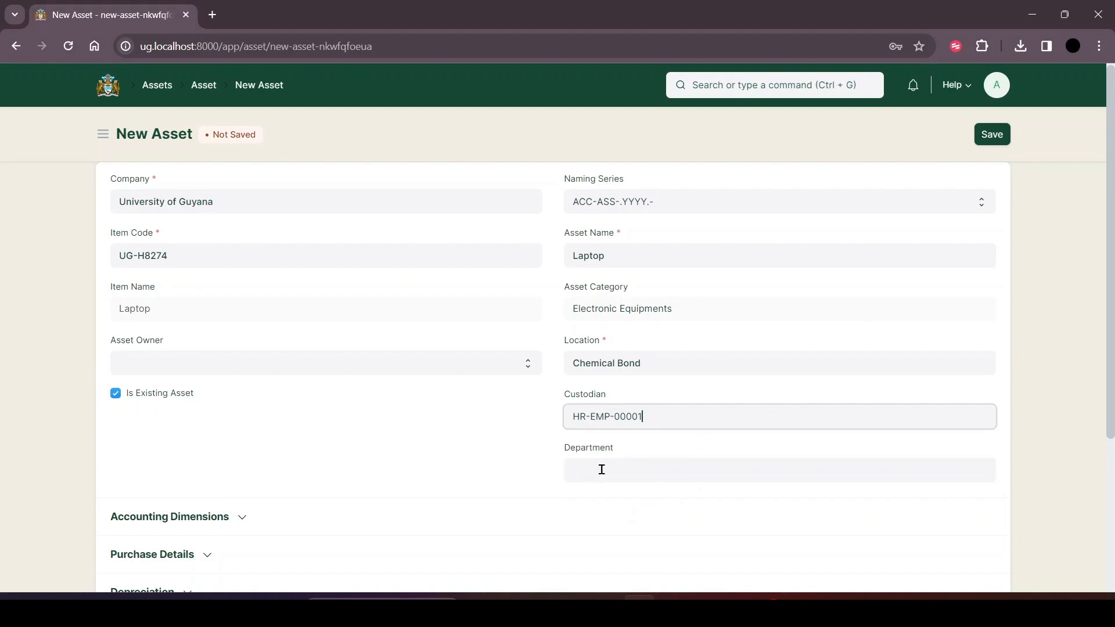
left_click(602, 469)
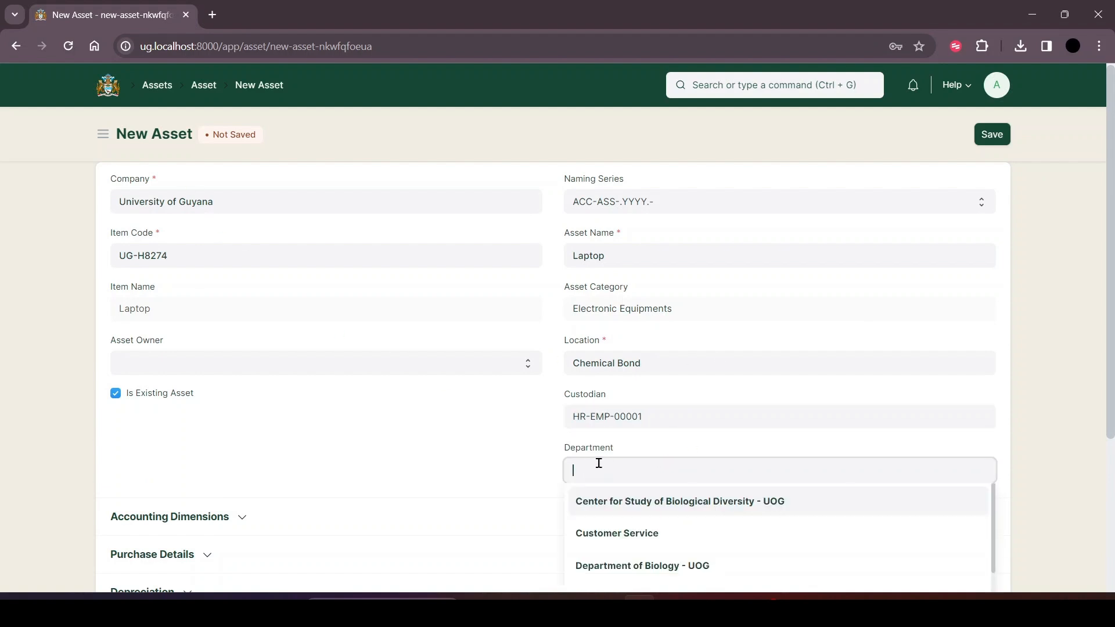
scroll(674, 456, "down", 2)
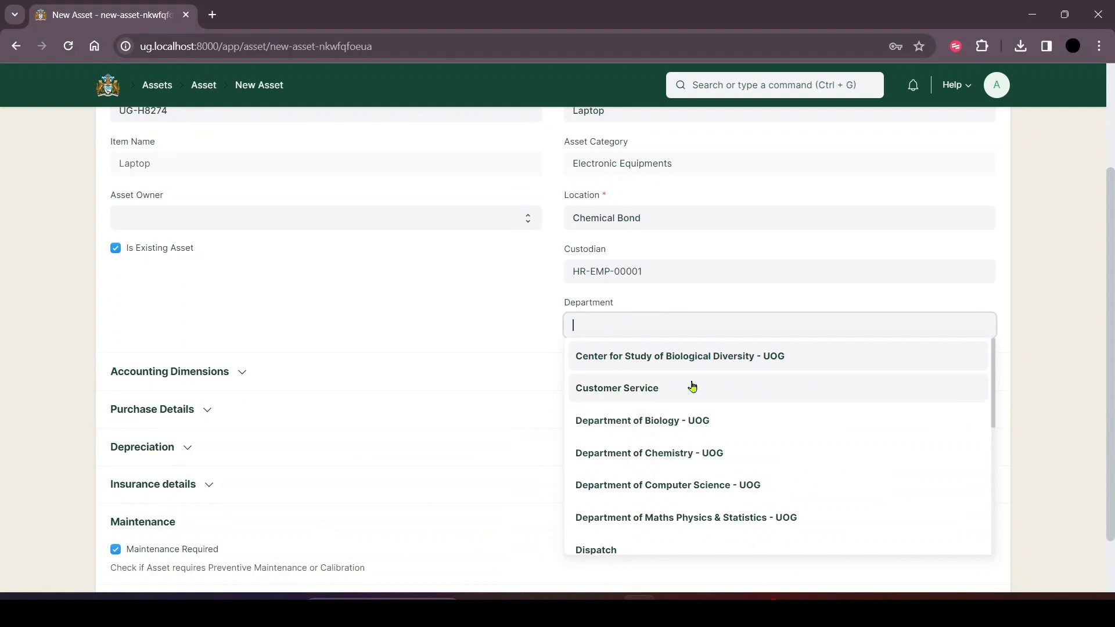
left_click(678, 430)
scroll(819, 269, "up", 2)
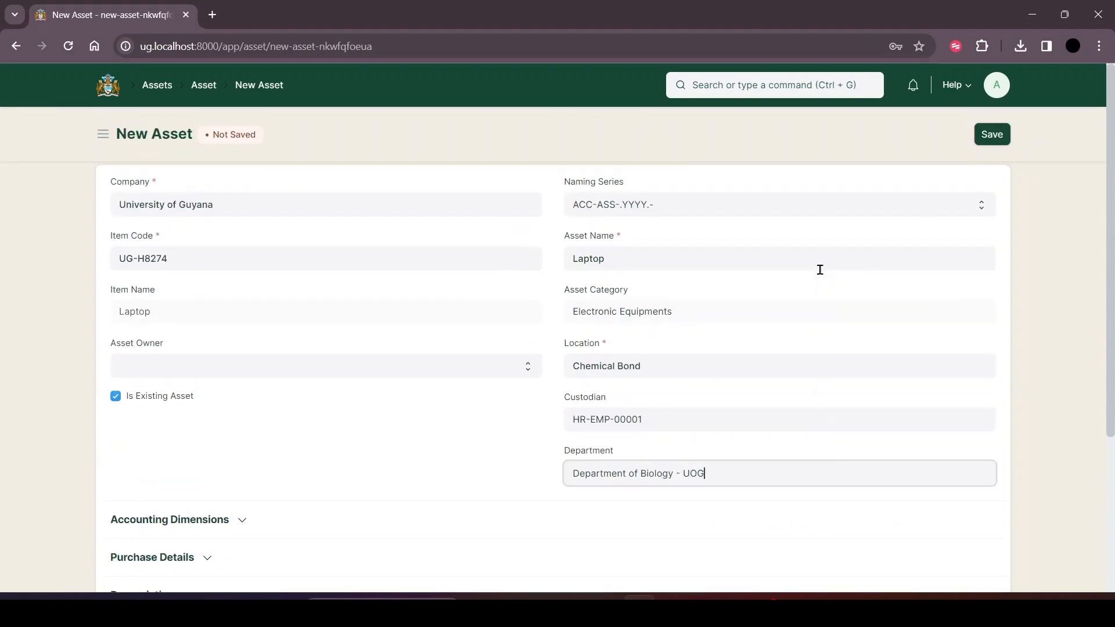
Save the laptop asset record and permanently submit it.
left_click(975, 131)
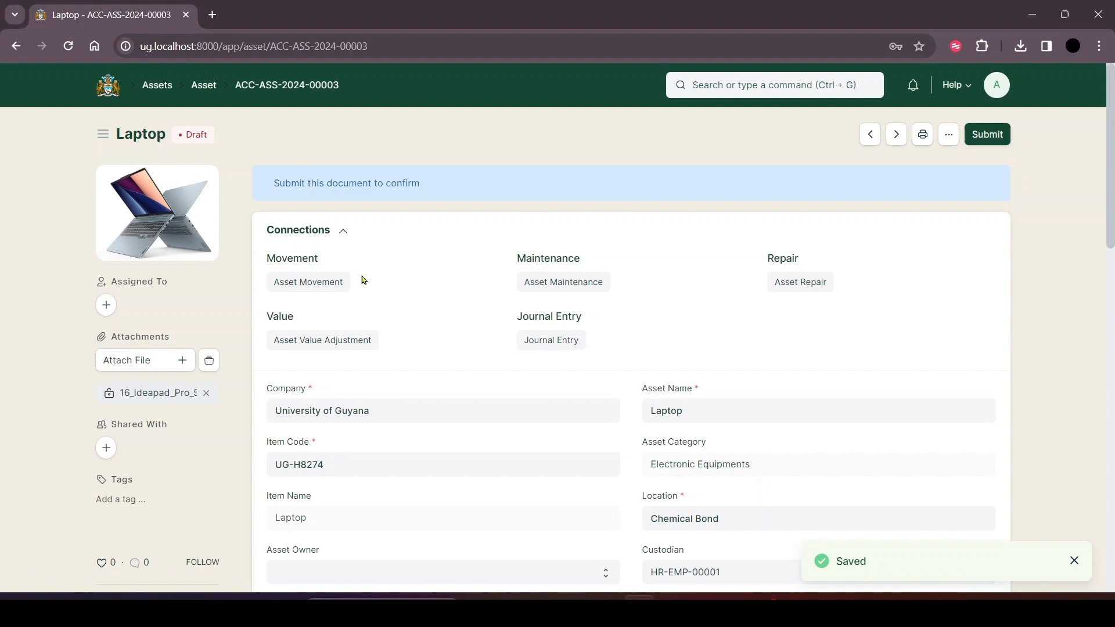
left_click(988, 134)
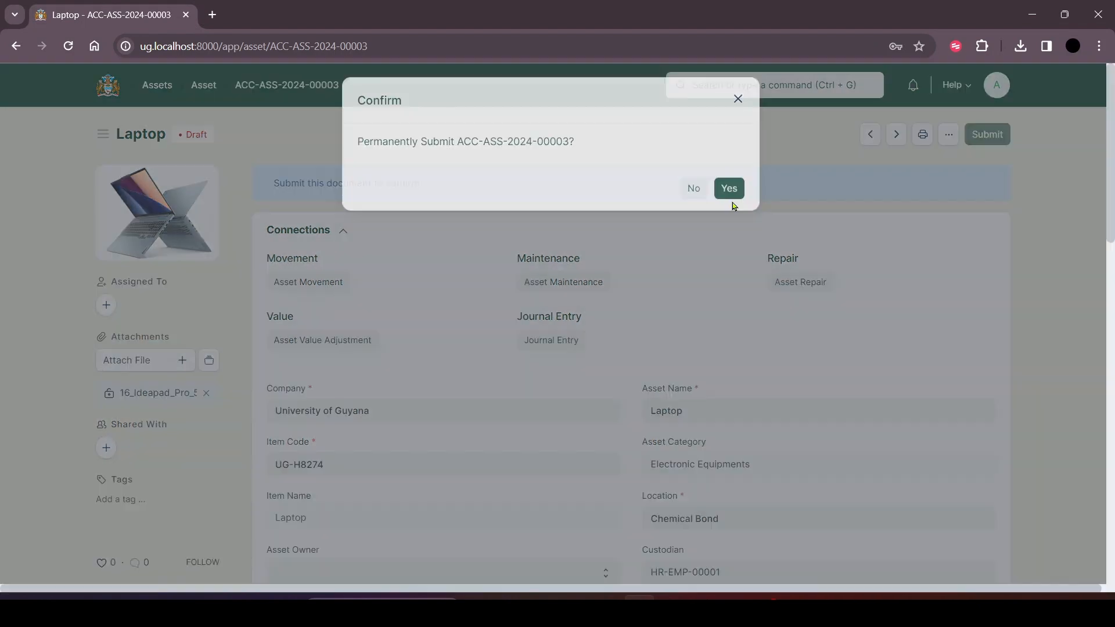
left_click(732, 198)
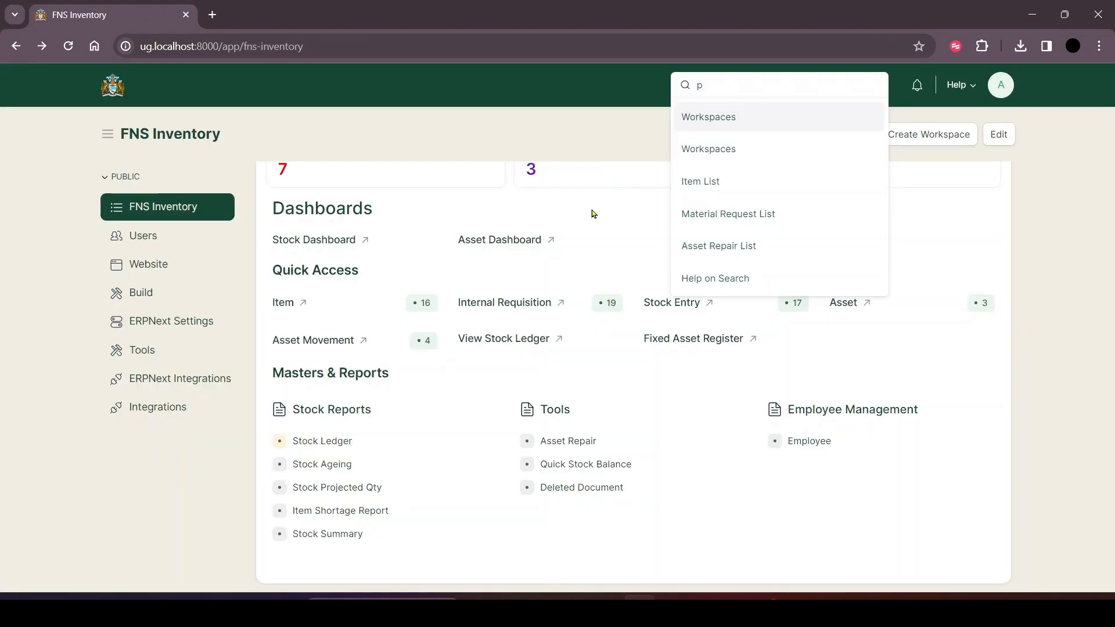
Duplicate asset movement ACC-ASM-2024-00004 and set the copy up as a Transfer of asset ACC-ASS-2024-00003 from Chemical Bond.
left_click(344, 341)
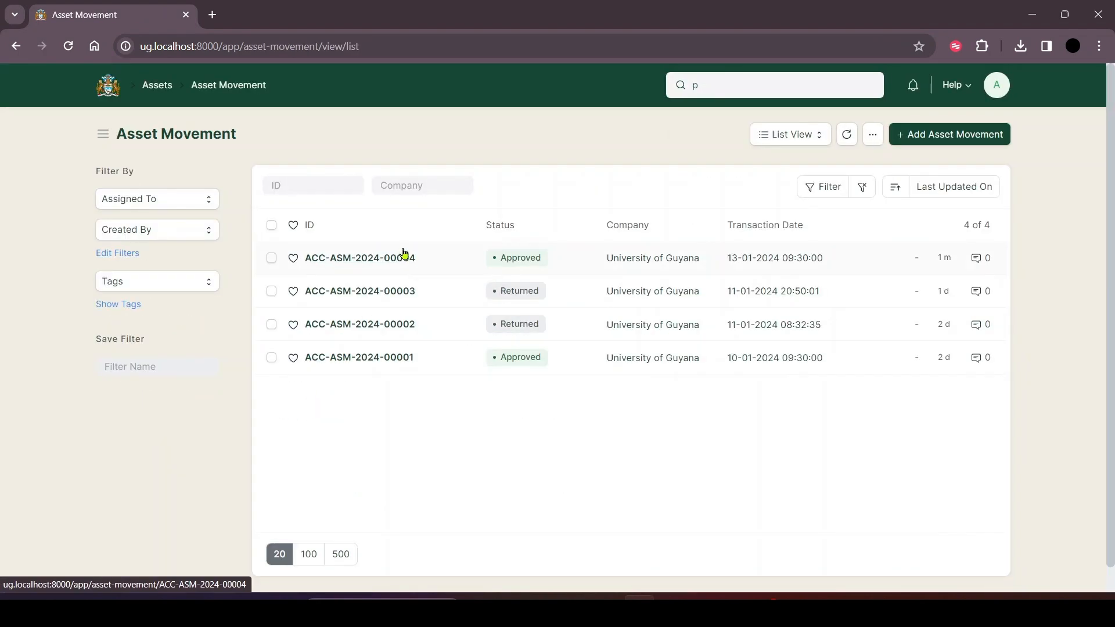
left_click(388, 258)
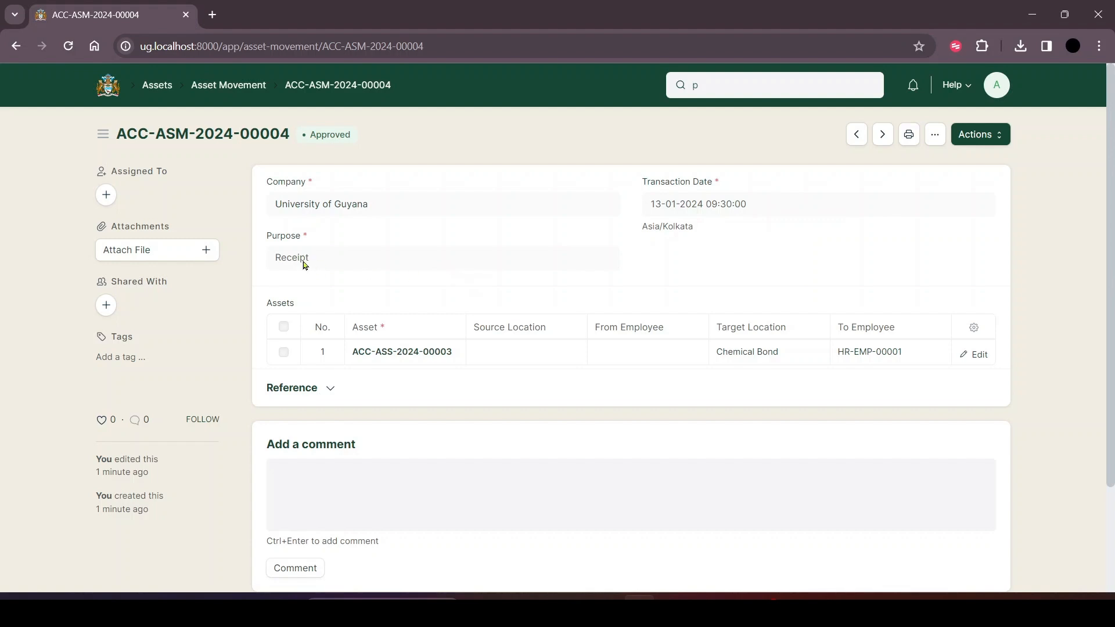
left_click(935, 135)
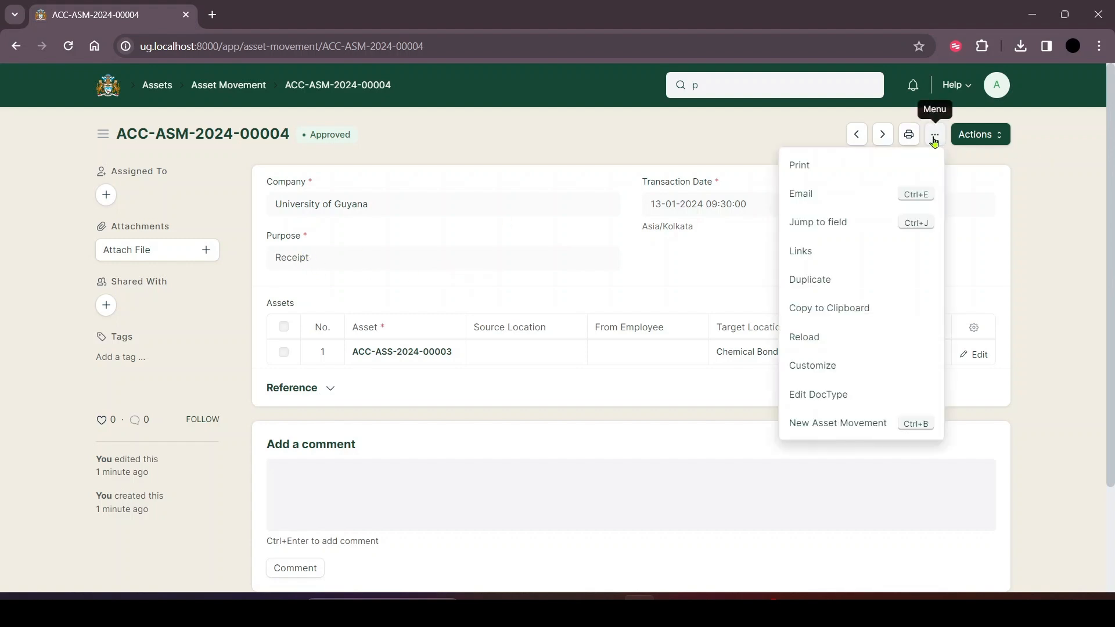
left_click(818, 280)
left_click(186, 258)
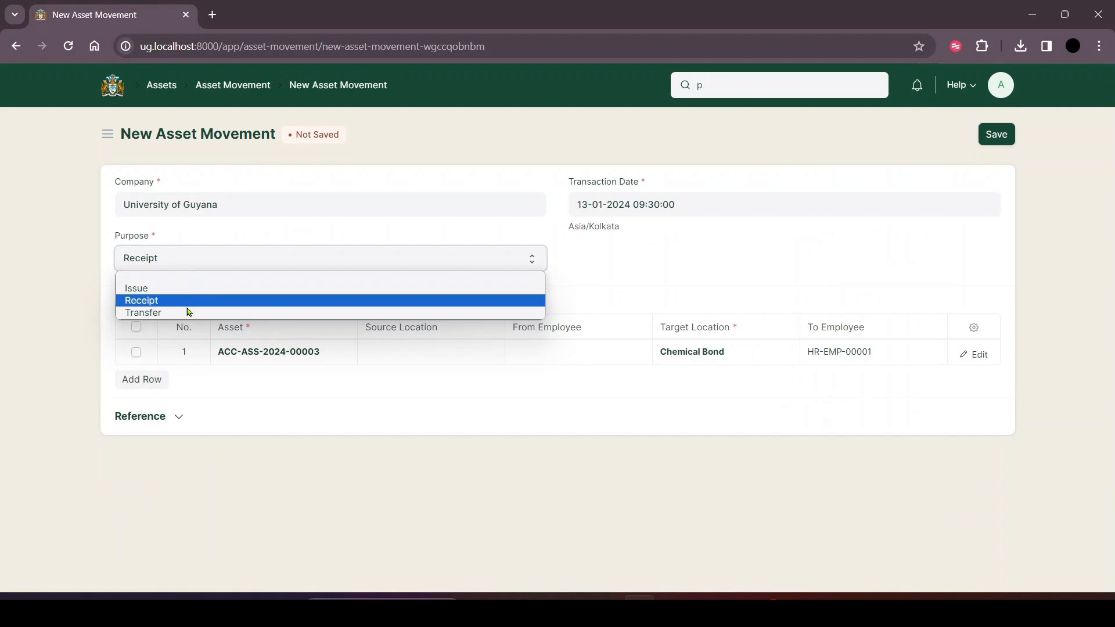
left_click(187, 314)
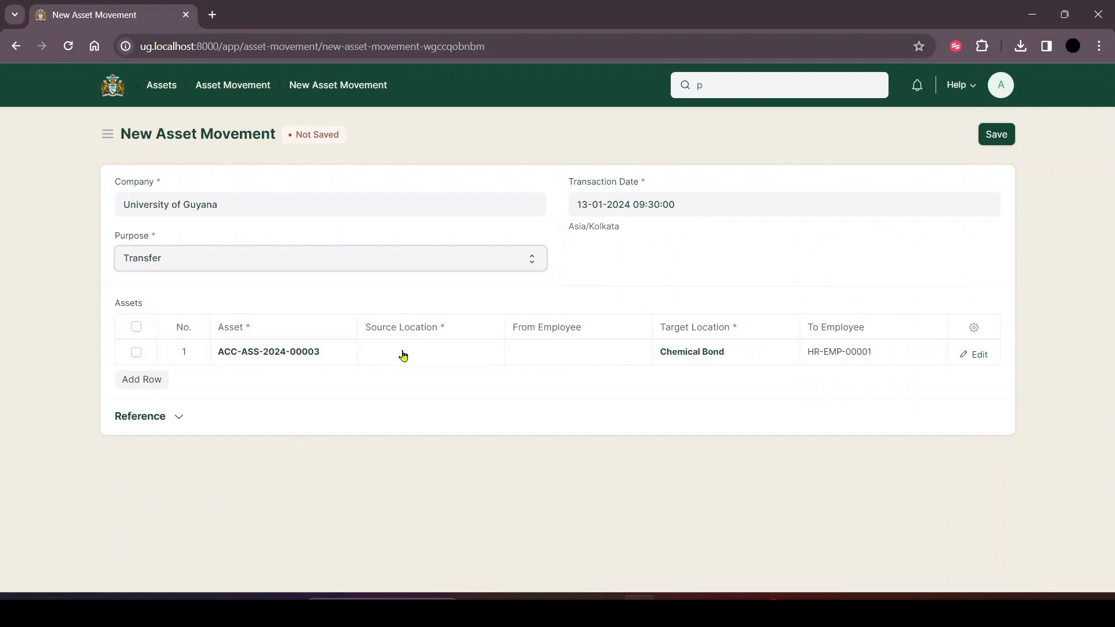
left_click(343, 354)
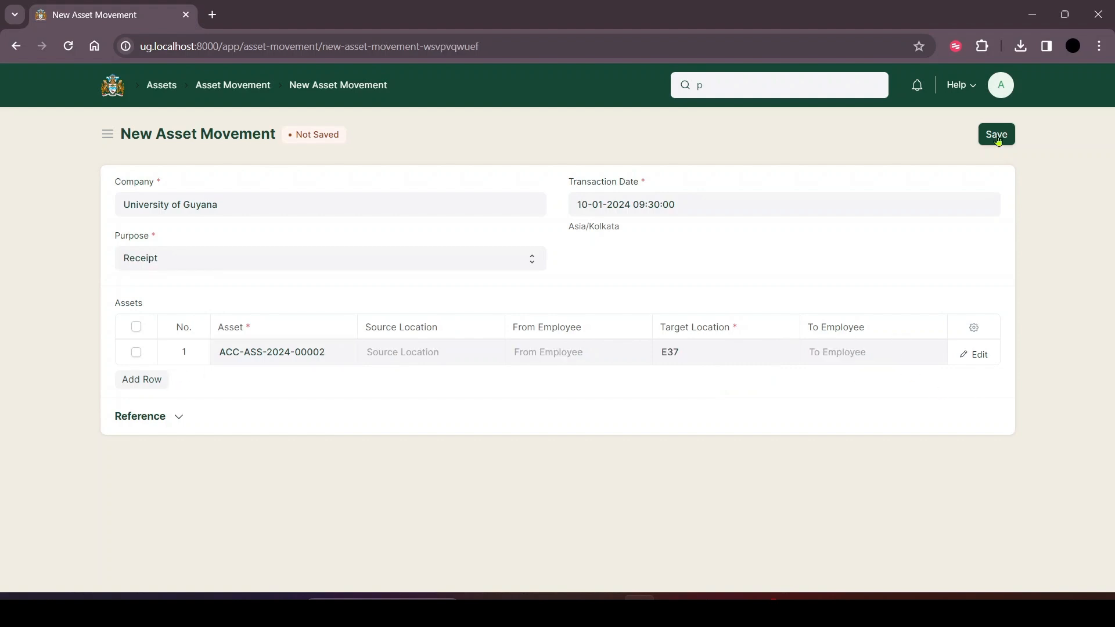
Save the new receipt movement of asset ACC-ASS-2024-00002 to location E37 and approve it.
left_click(997, 135)
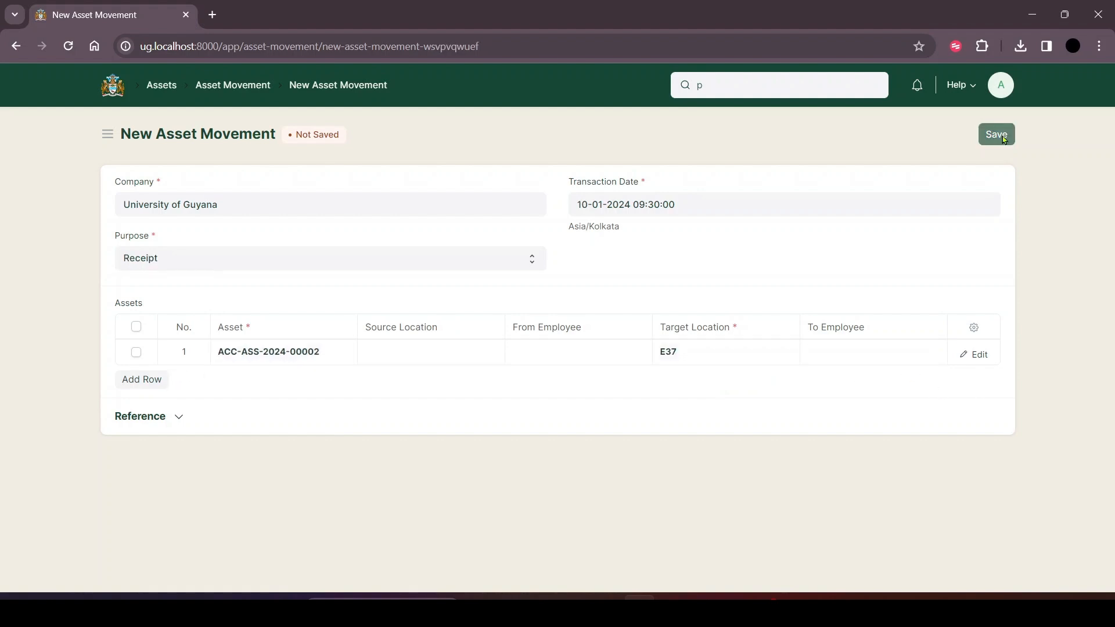
left_click(960, 142)
left_click(926, 164)
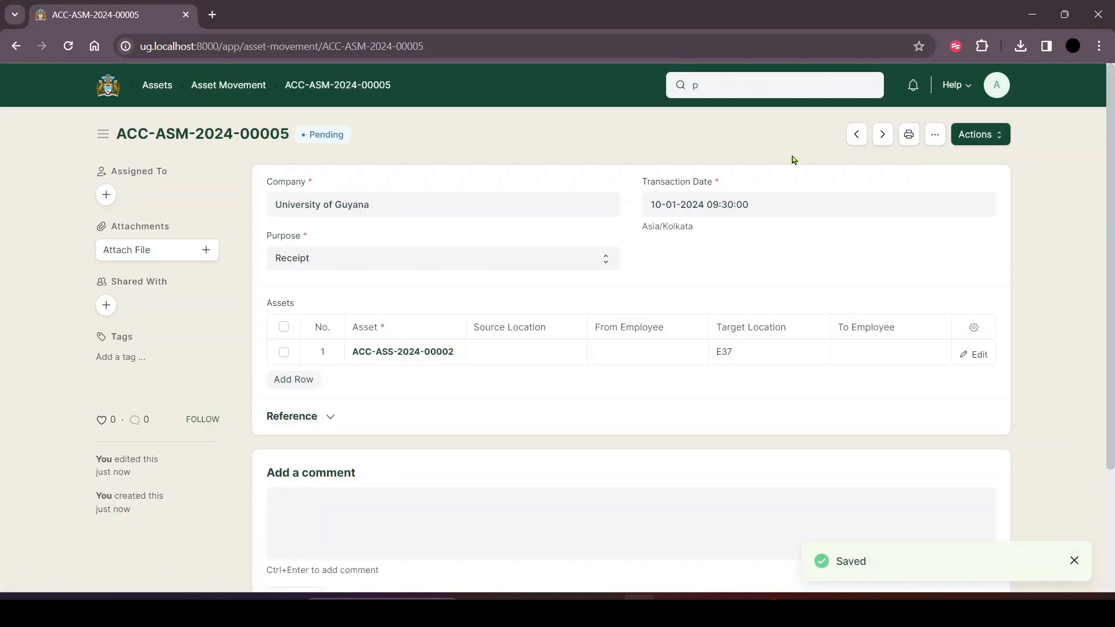
left_click(981, 136)
left_click(893, 165)
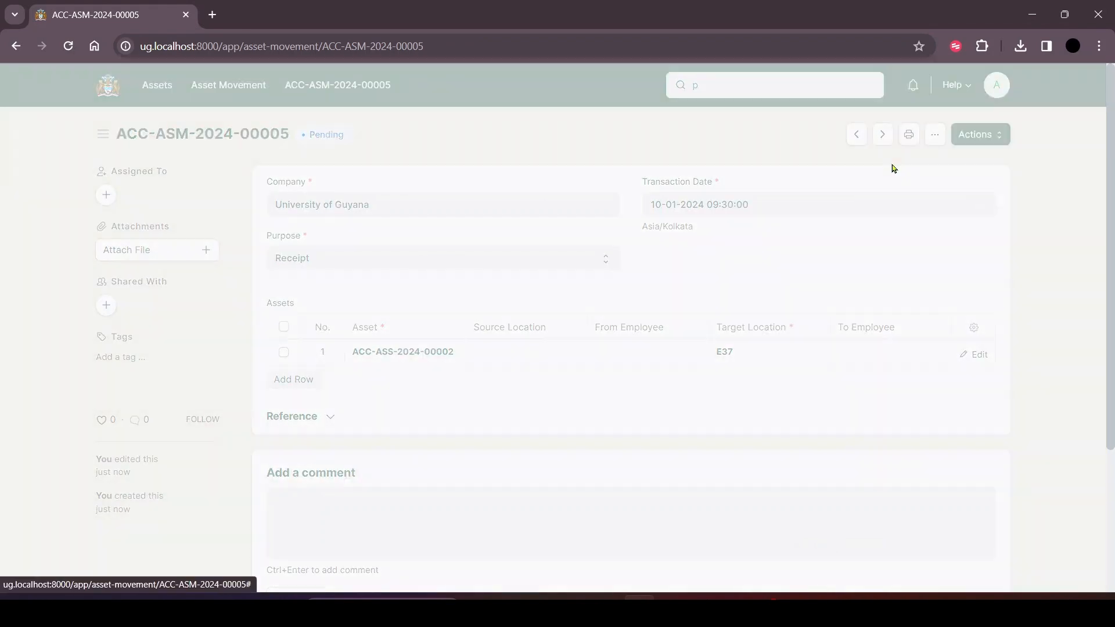
Mark the approved asset movement as returned and check its activity history.
left_click(952, 142)
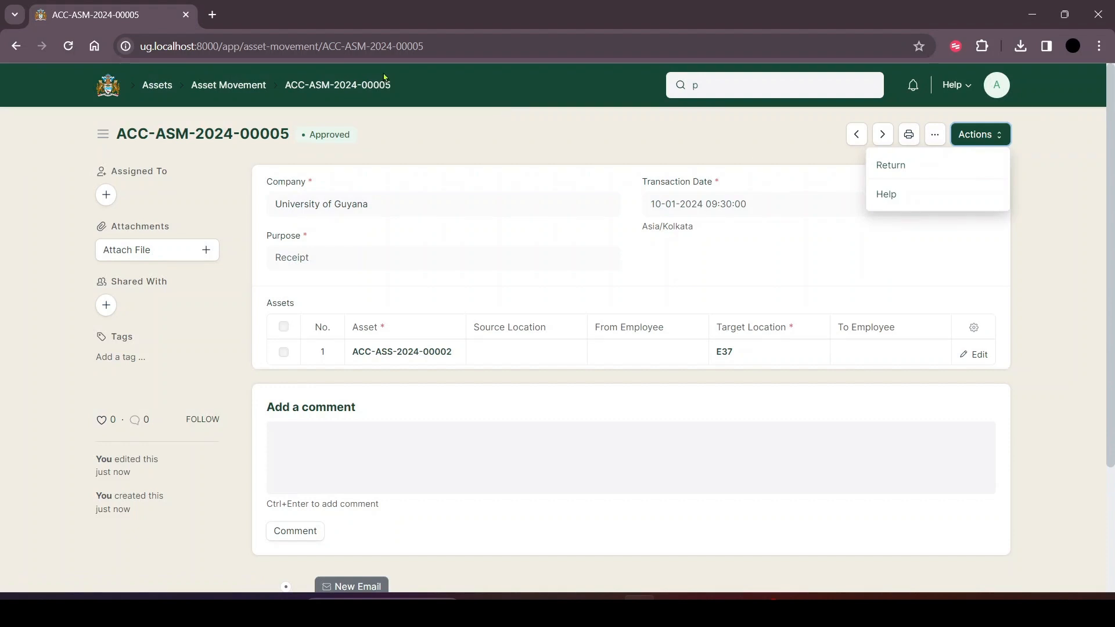
left_click(330, 118)
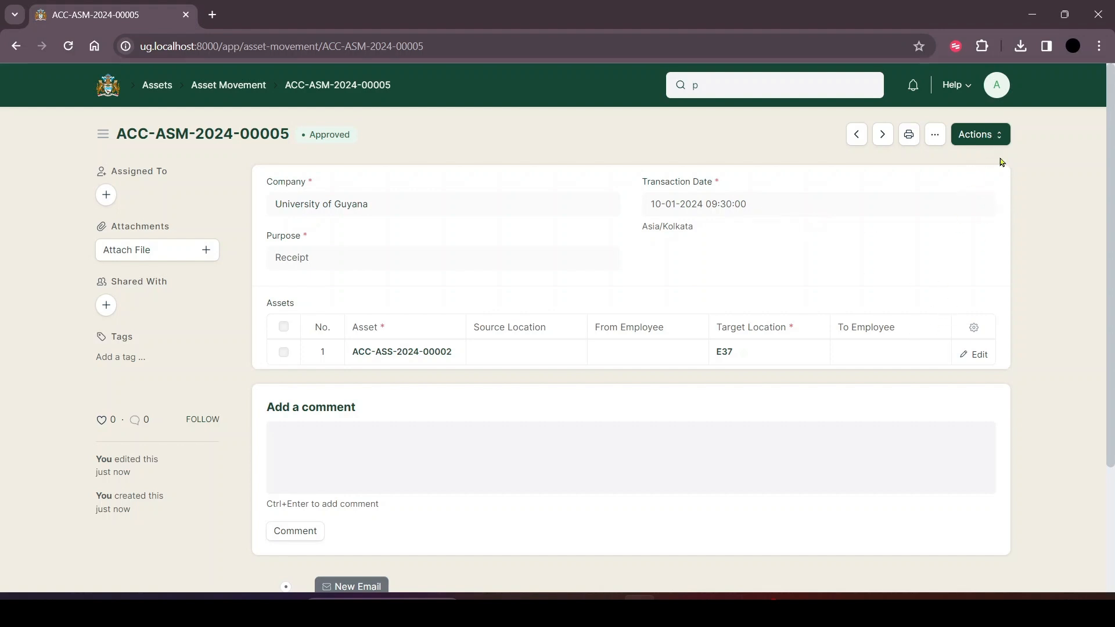
left_click(995, 138)
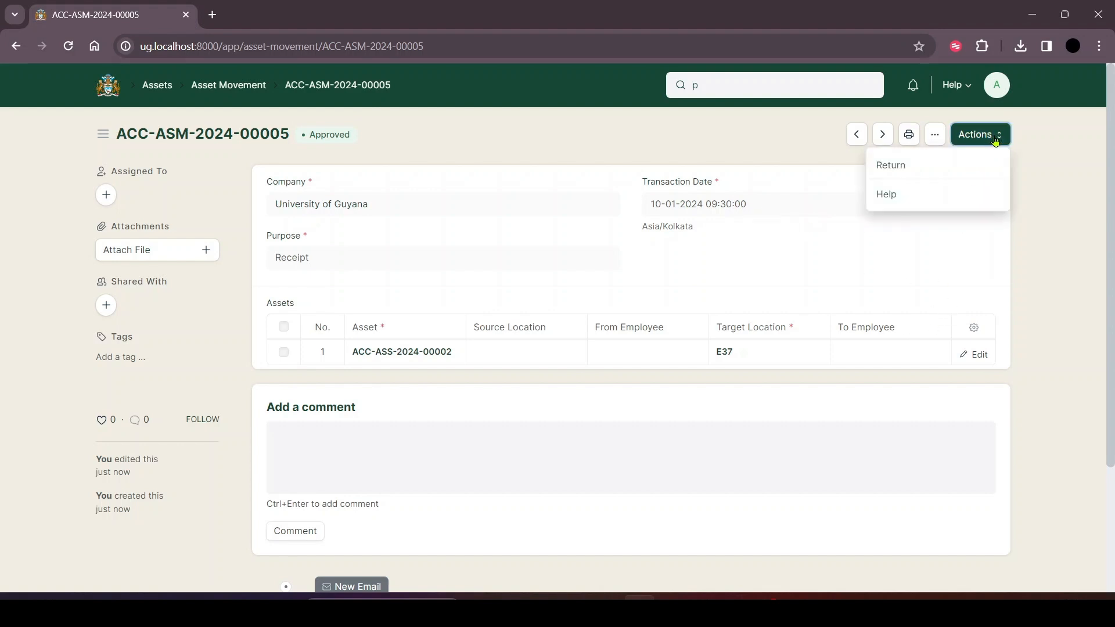
left_click(916, 166)
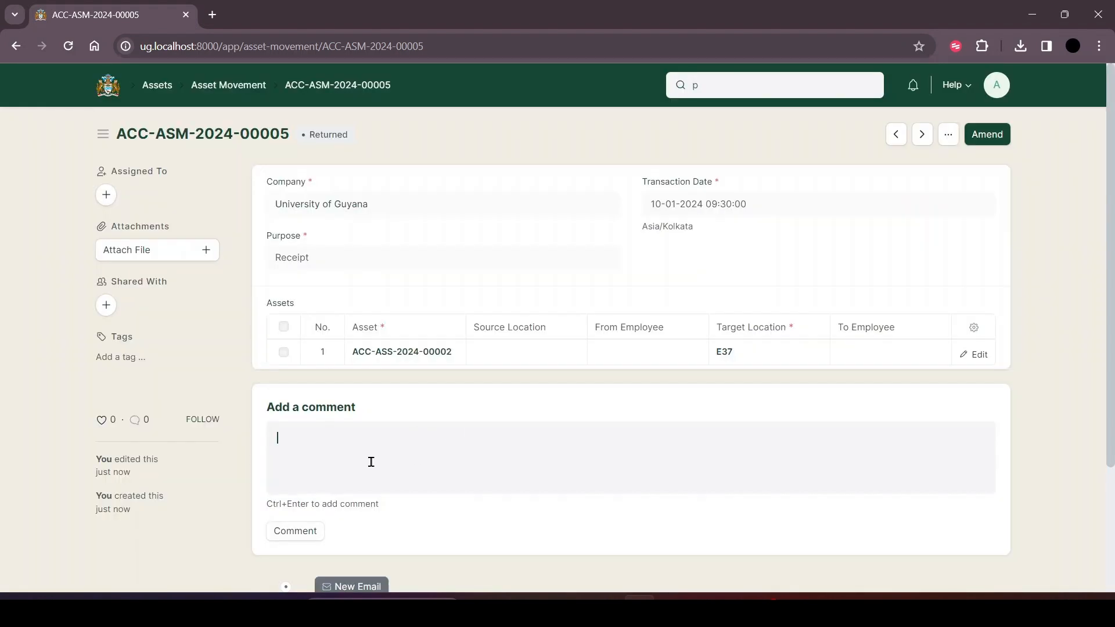
scroll(370, 462, "down", 4)
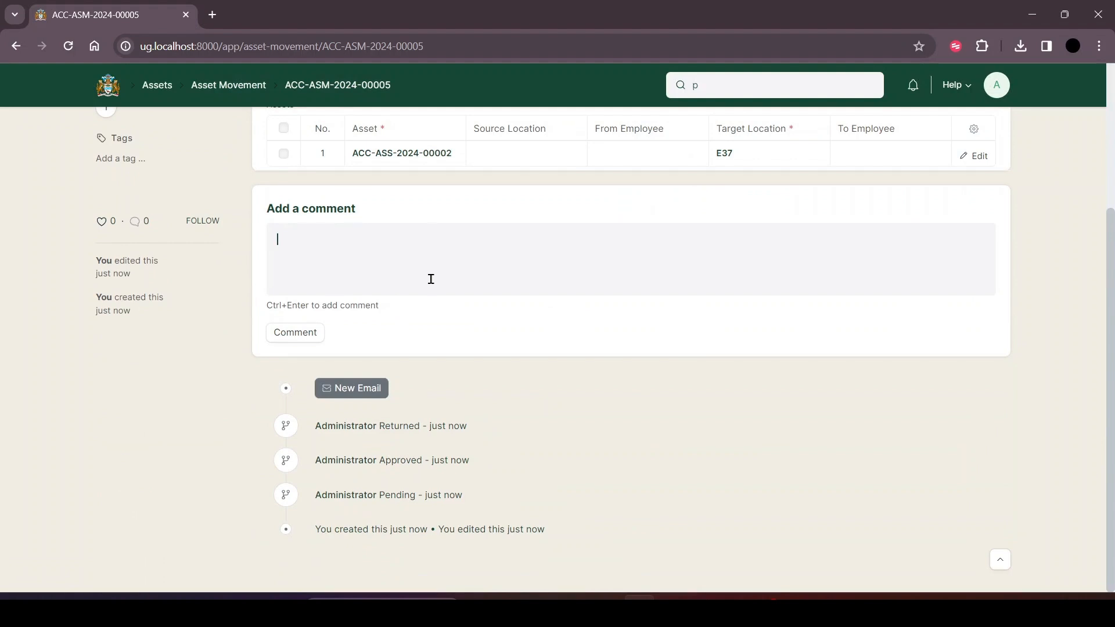
scroll(431, 281, "up", 2)
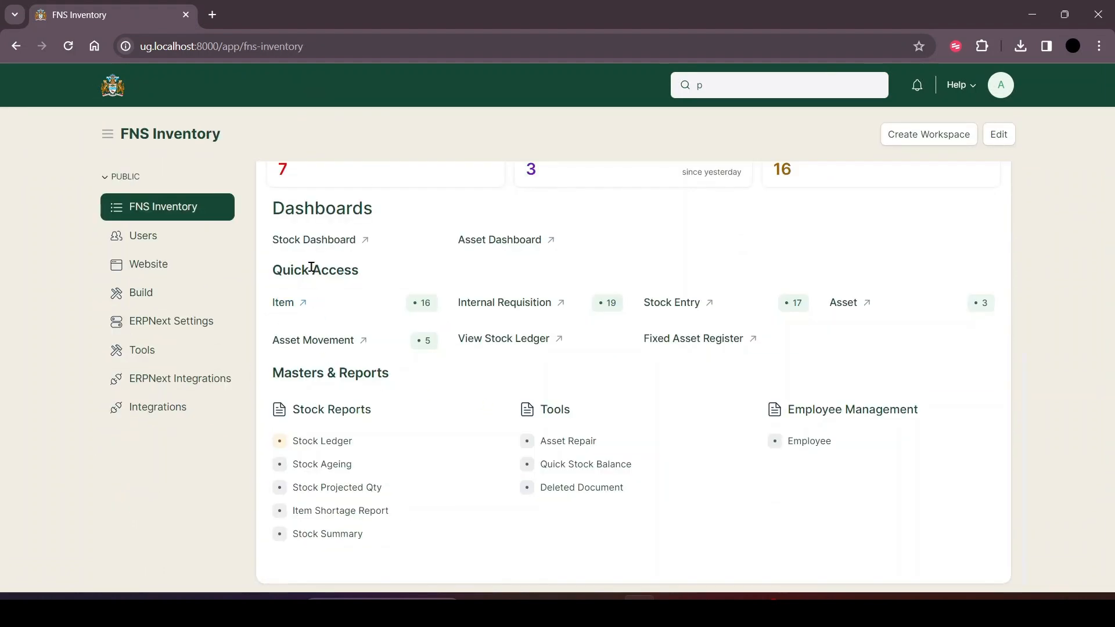
Open the Stock Ledger report from the FNS Inventory workspace and review its entries and available report actions.
left_click(498, 341)
scroll(518, 460, "down", 3)
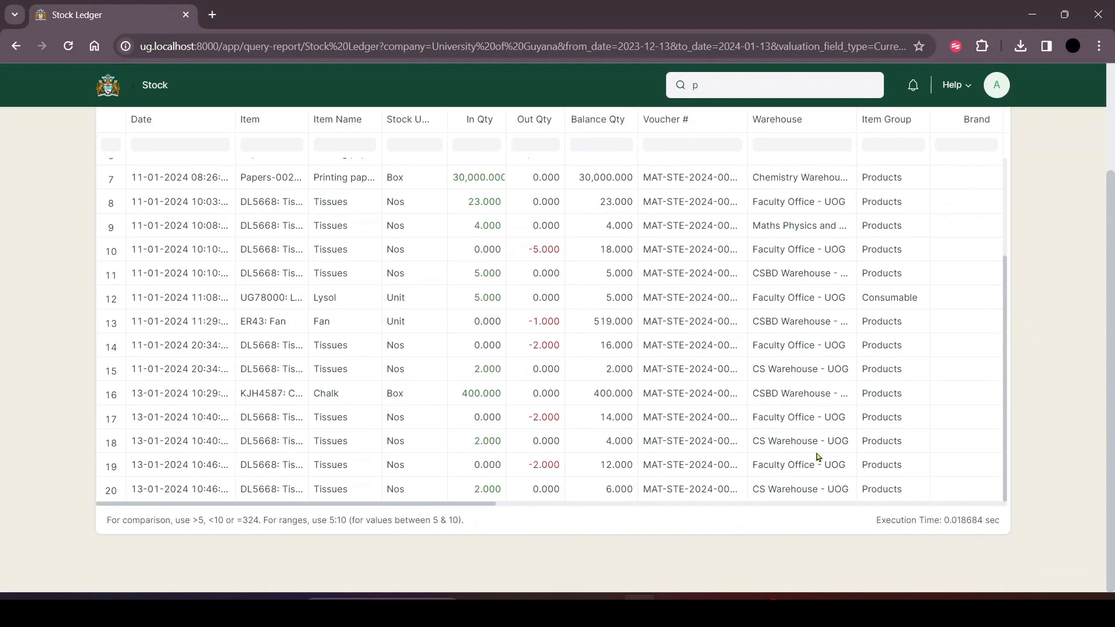
scroll(1082, 426, "up", 2)
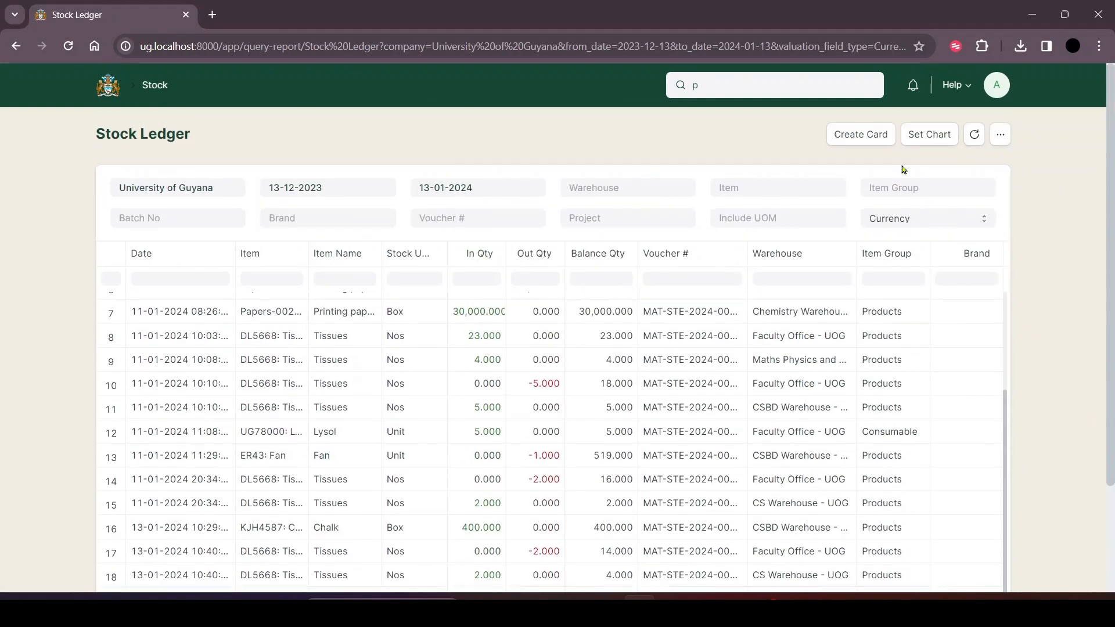
left_click(1000, 134)
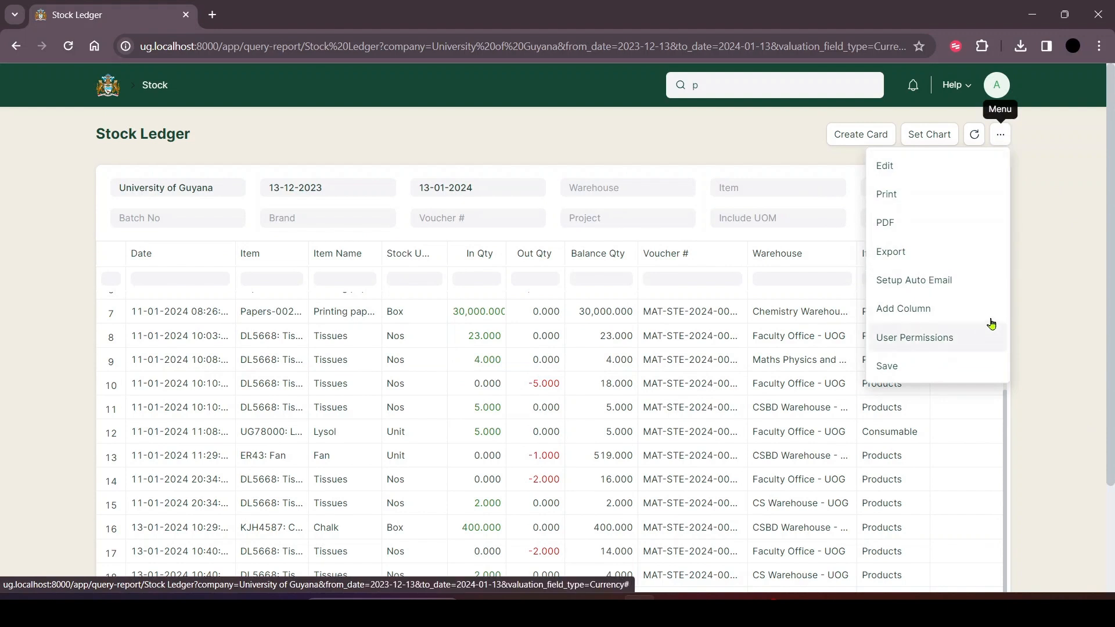
left_click(1054, 320)
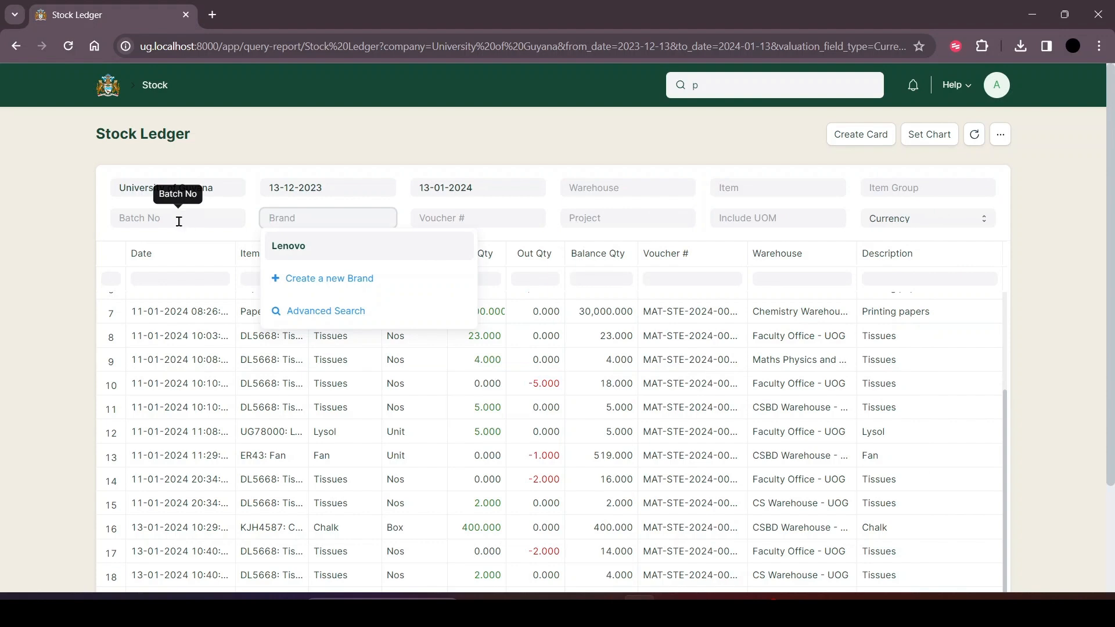
Look through the Stock Ledger's Batch No, Warehouse, Project and Item filters.
left_click(146, 223)
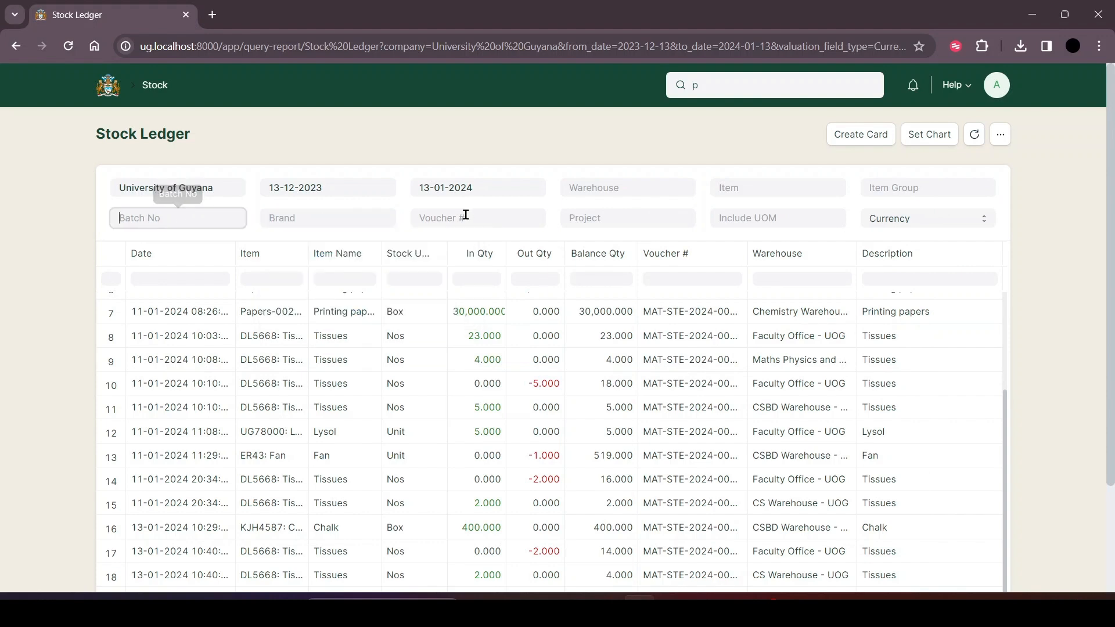
left_click(617, 189)
left_click(620, 221)
left_click(765, 186)
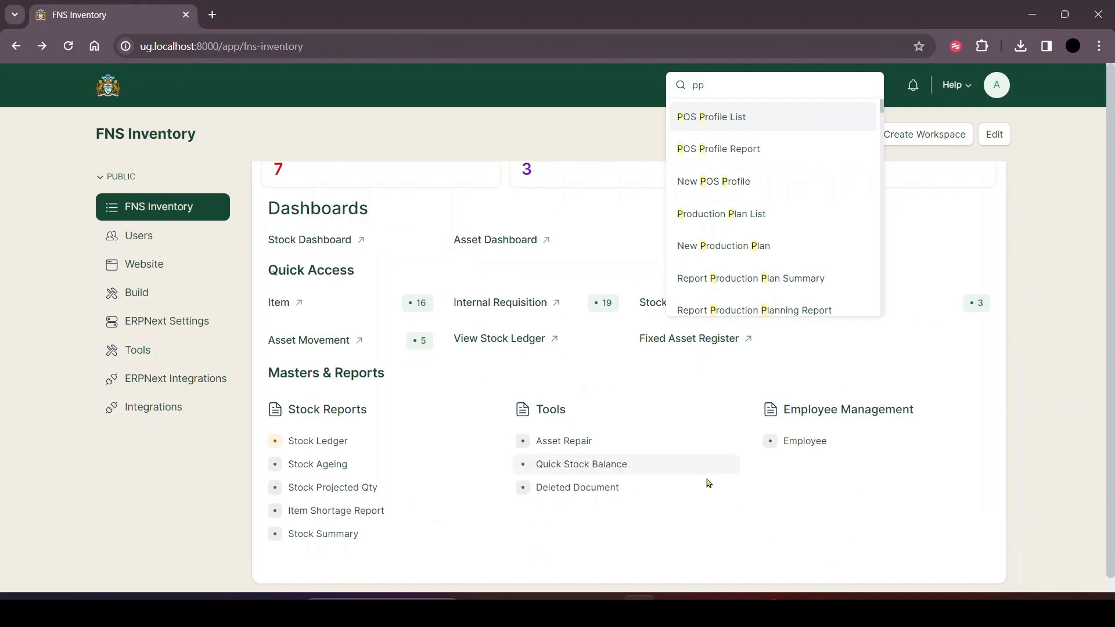
left_click(705, 532)
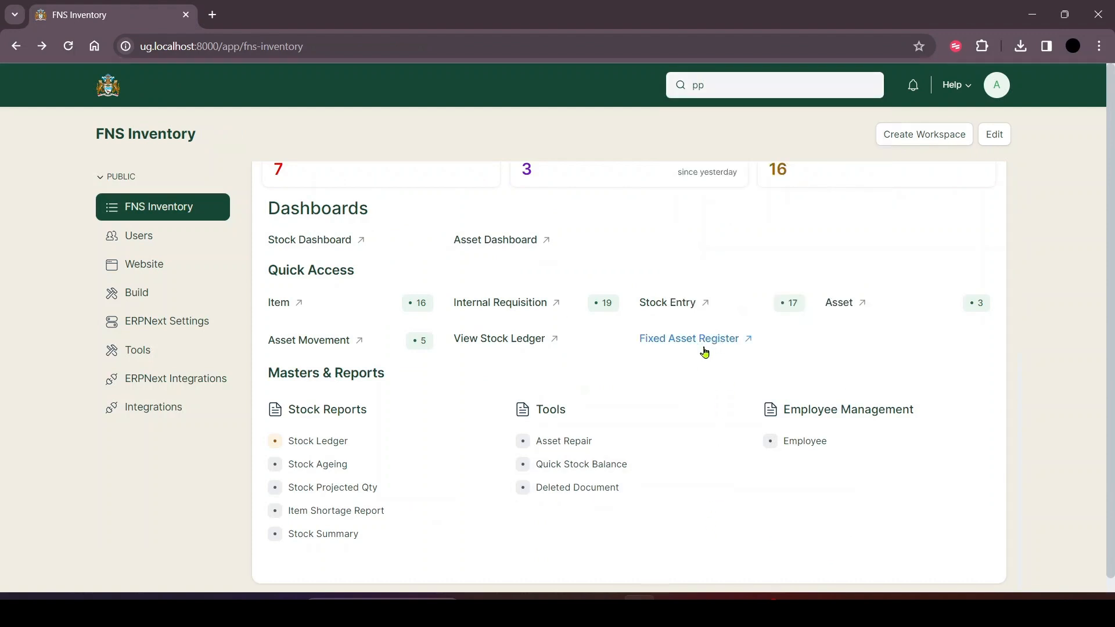
Review the Fixed Asset Register report and the Quick Stock Balance tool's barcode and item code fields.
left_click(668, 342)
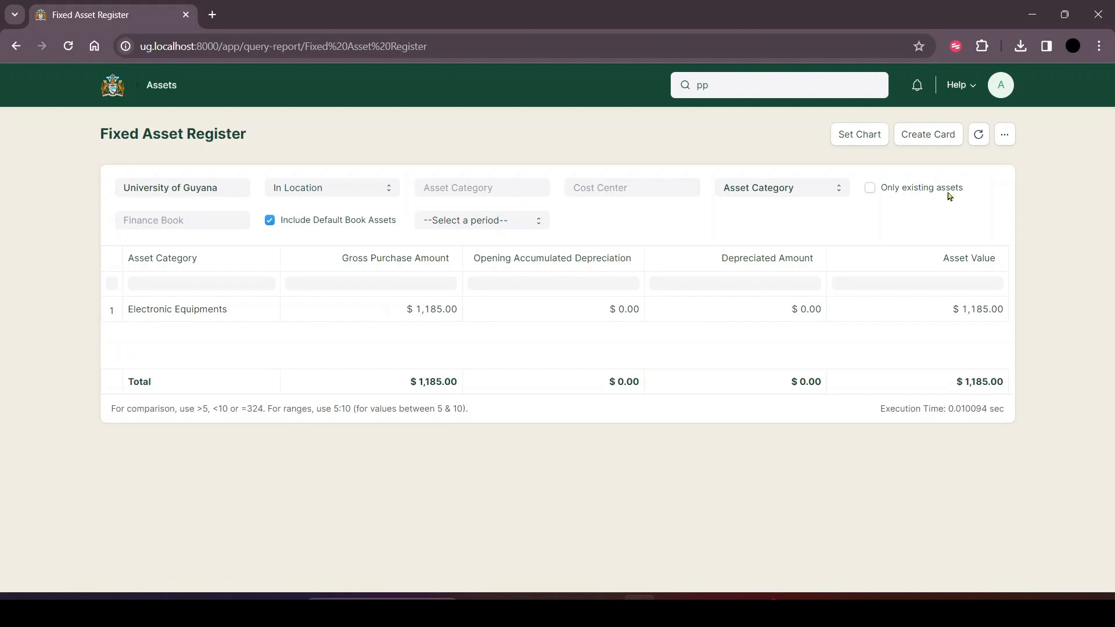
key("alt+Left")
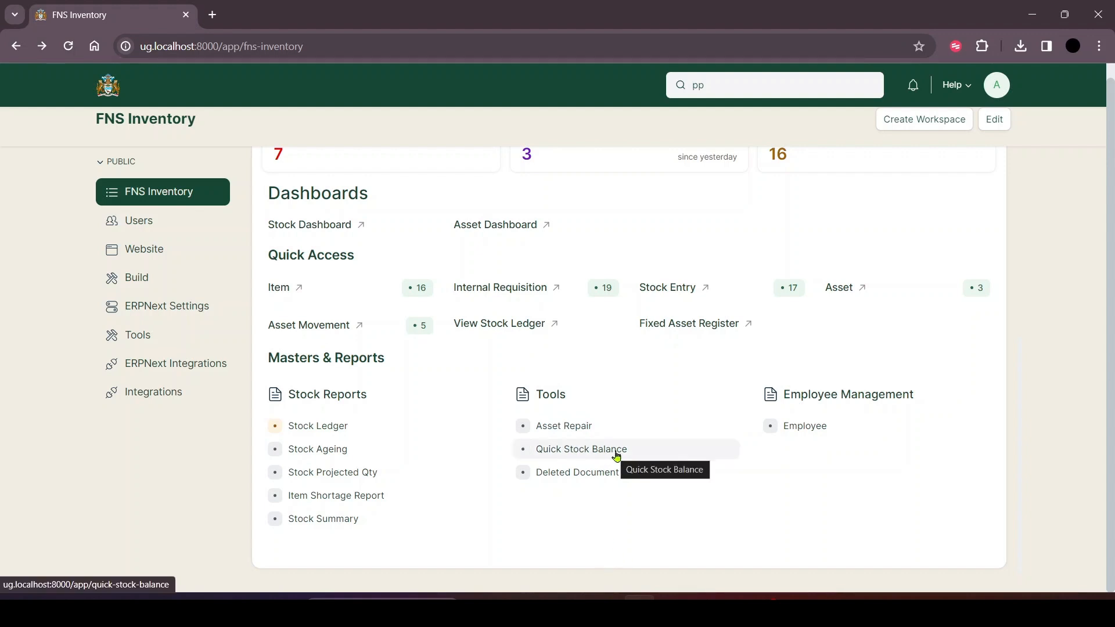
left_click(617, 454)
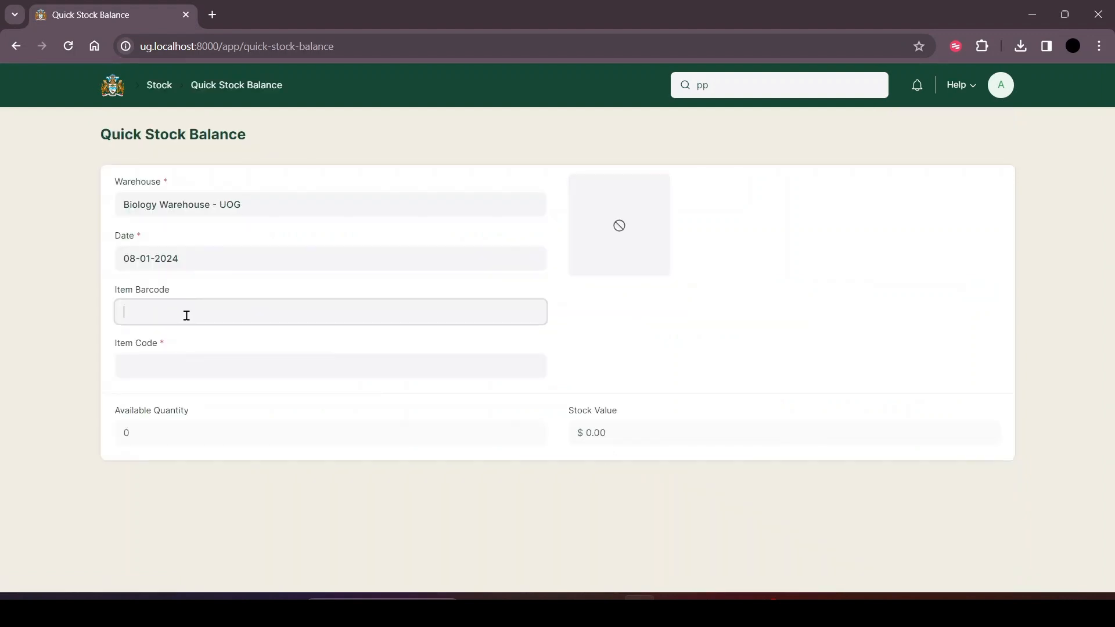
left_click(195, 356)
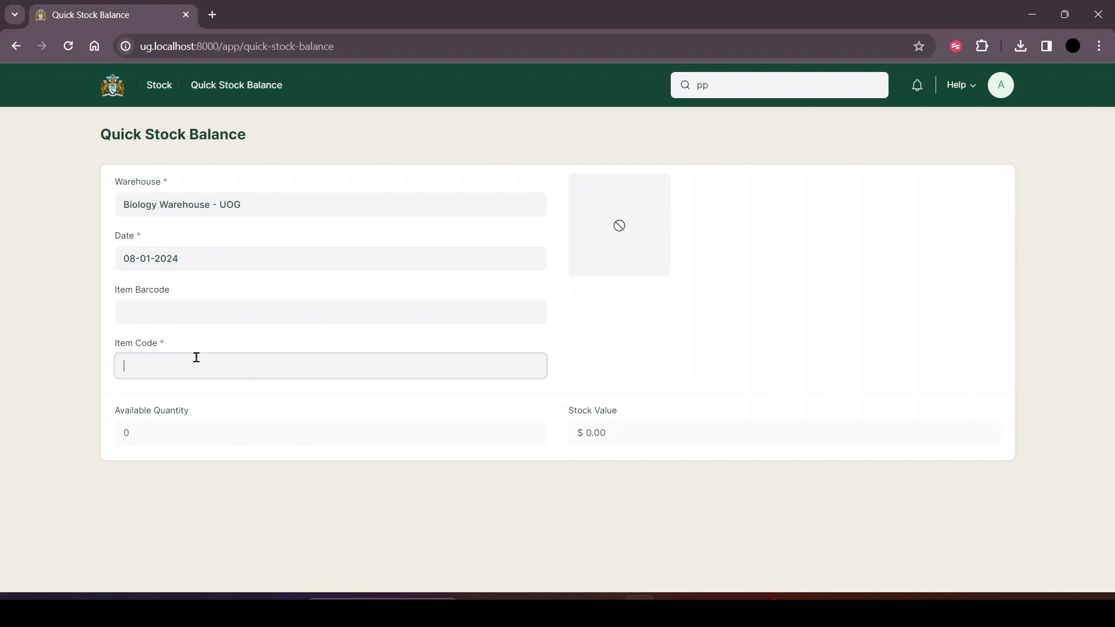
left_click(179, 462)
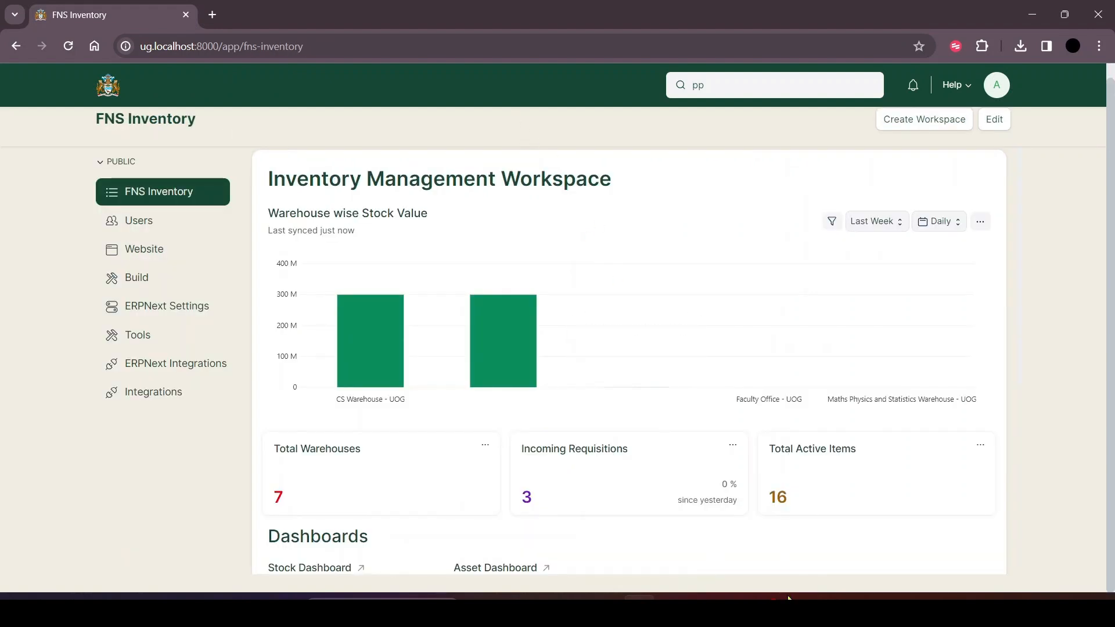
mouse_move(790, 596)
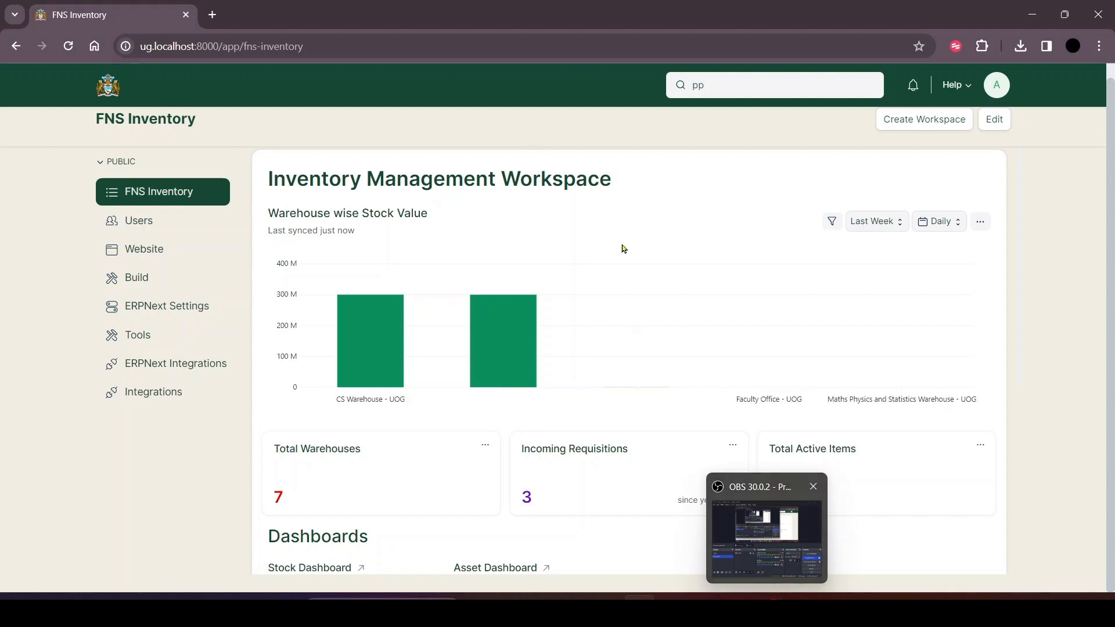
scroll(651, 226, "up", 1)
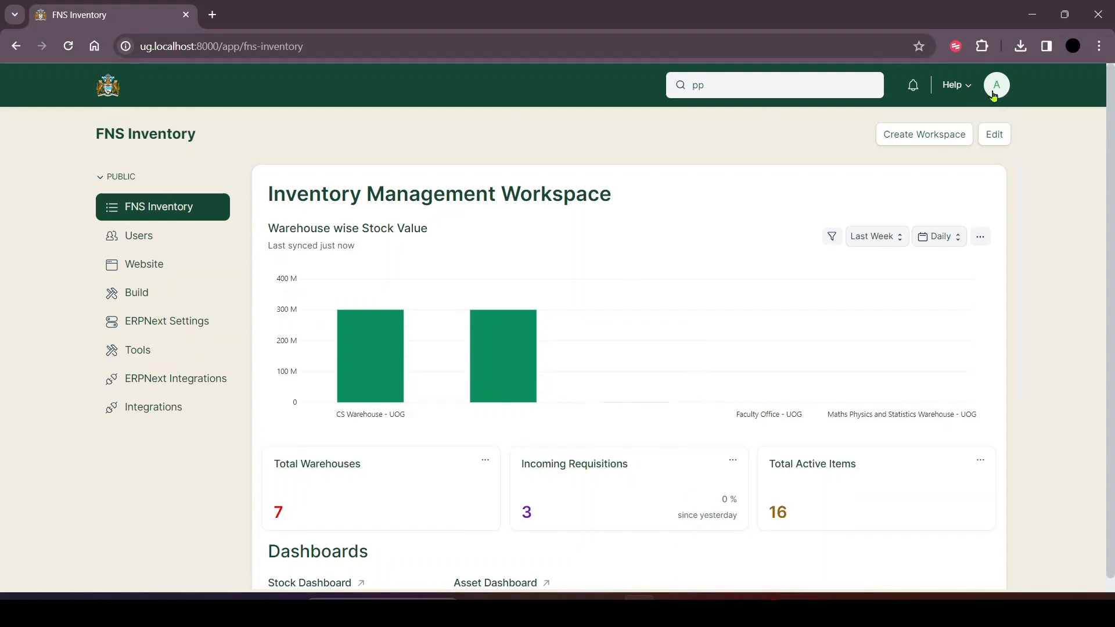